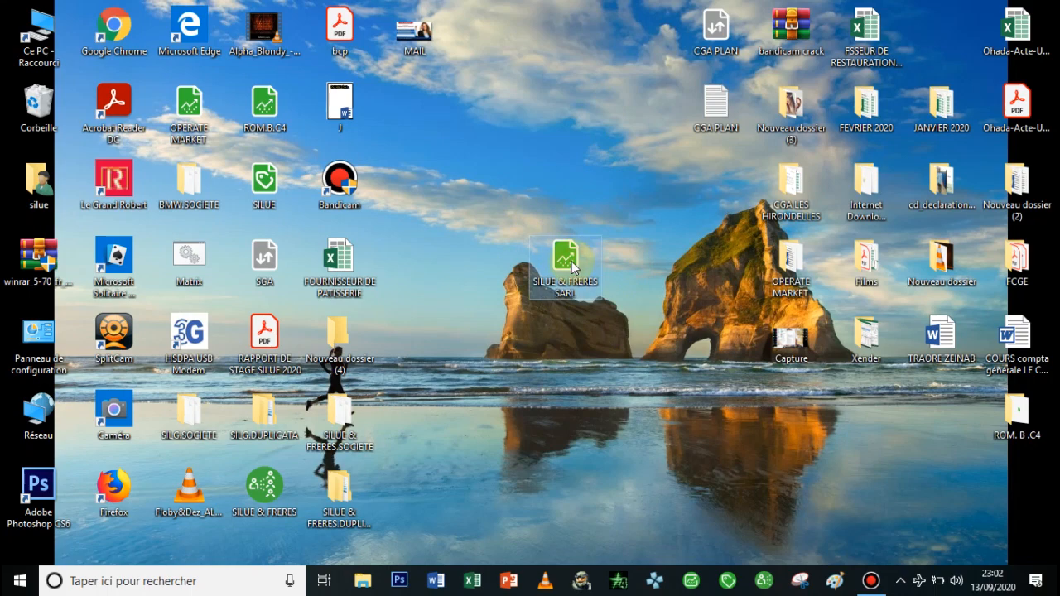
Step: Open the SILUE & FRERES SARL accounting file from the desktop as <Administrateur> without a password, and maximize the program window
double_click(572, 261)
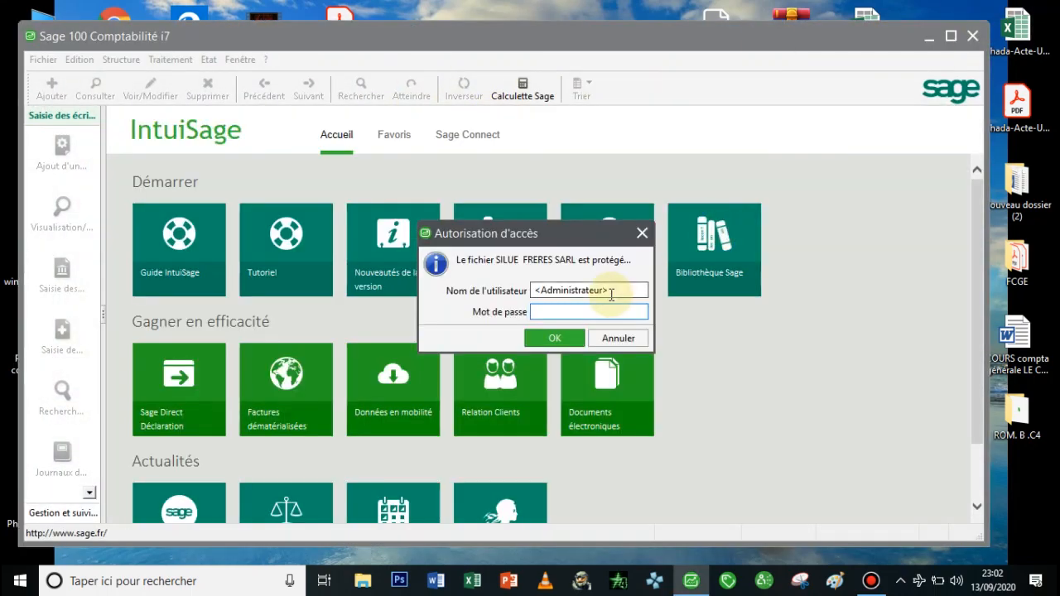
click(577, 340)
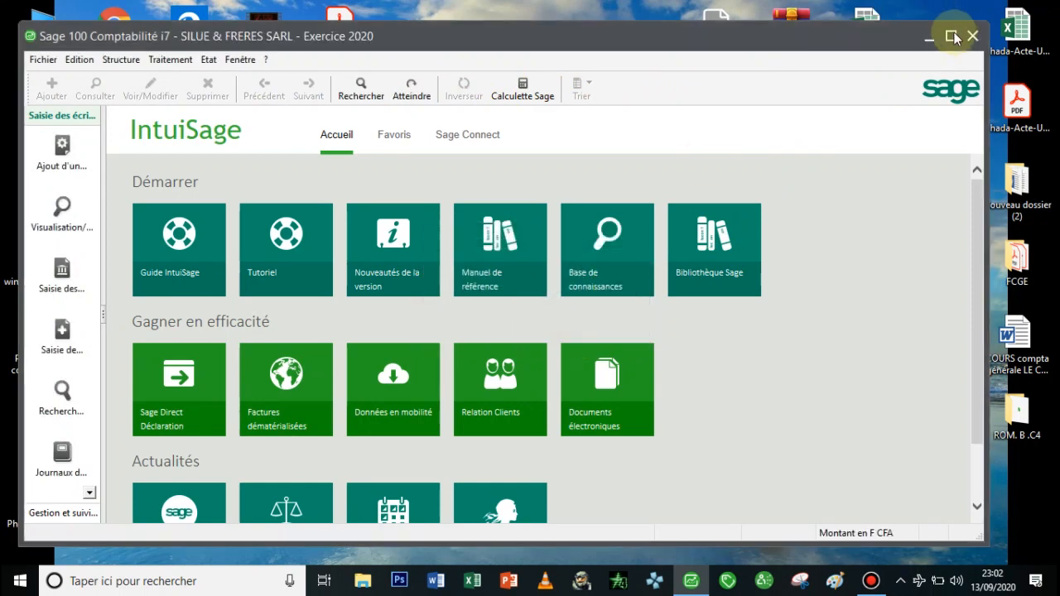
click(951, 37)
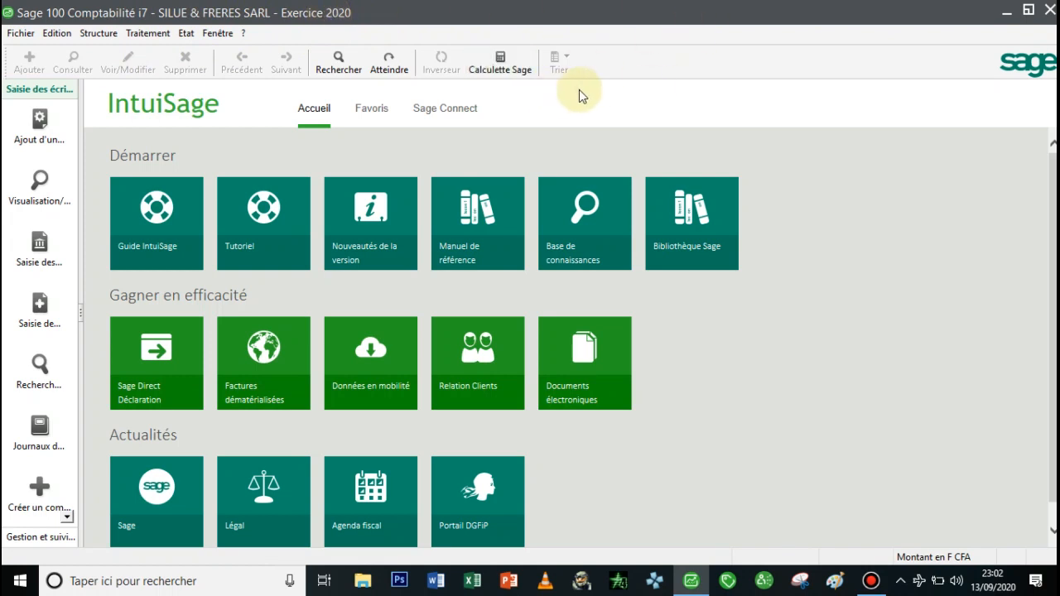
Step: Open the chart of accounts (Plan comptable) in a floating window and reposition it in the workspace
click(98, 34)
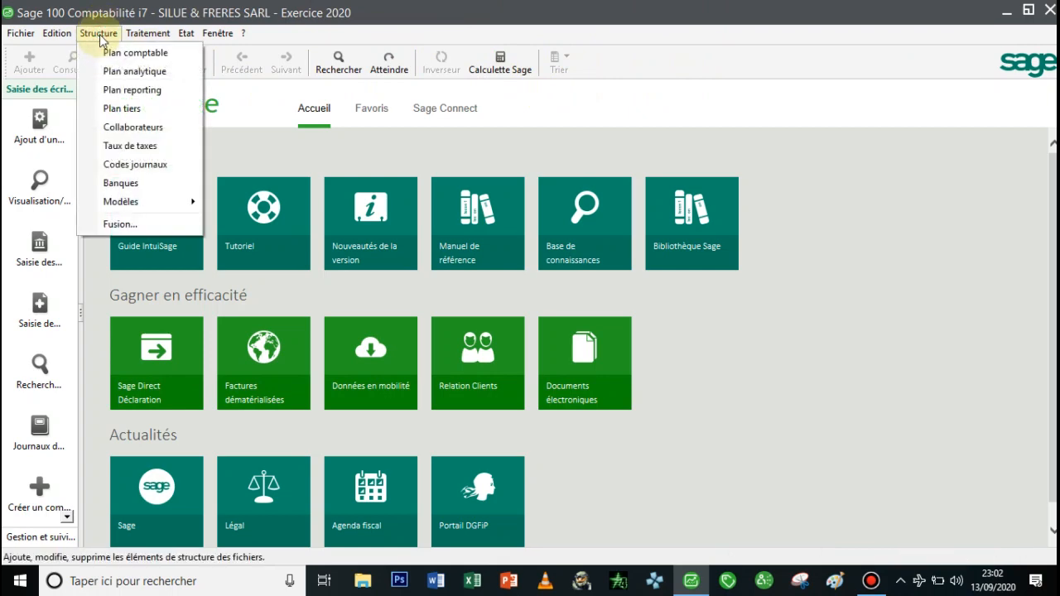
mouse_move(132, 38)
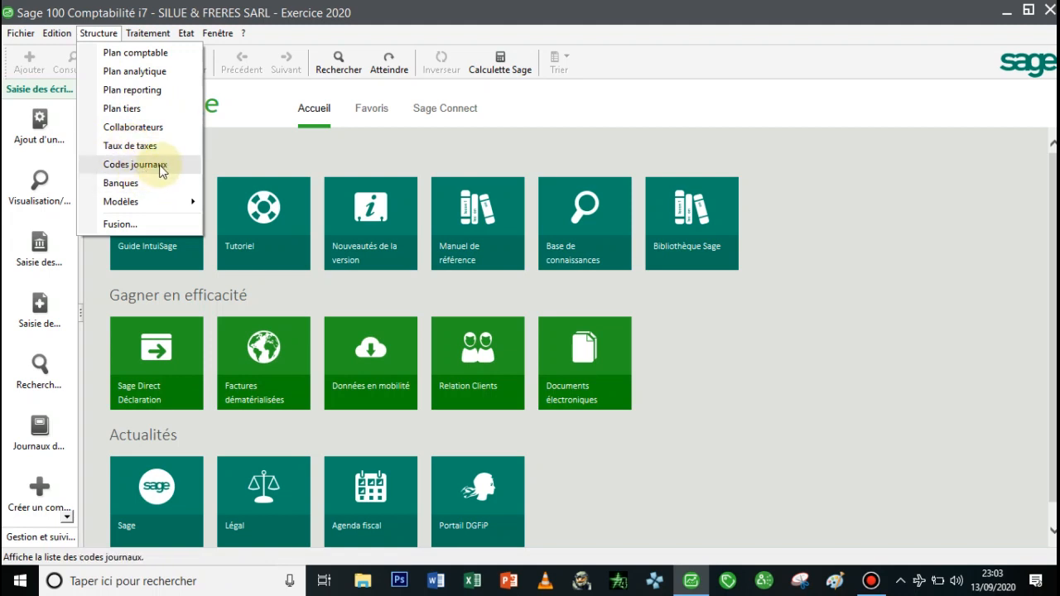
click(146, 55)
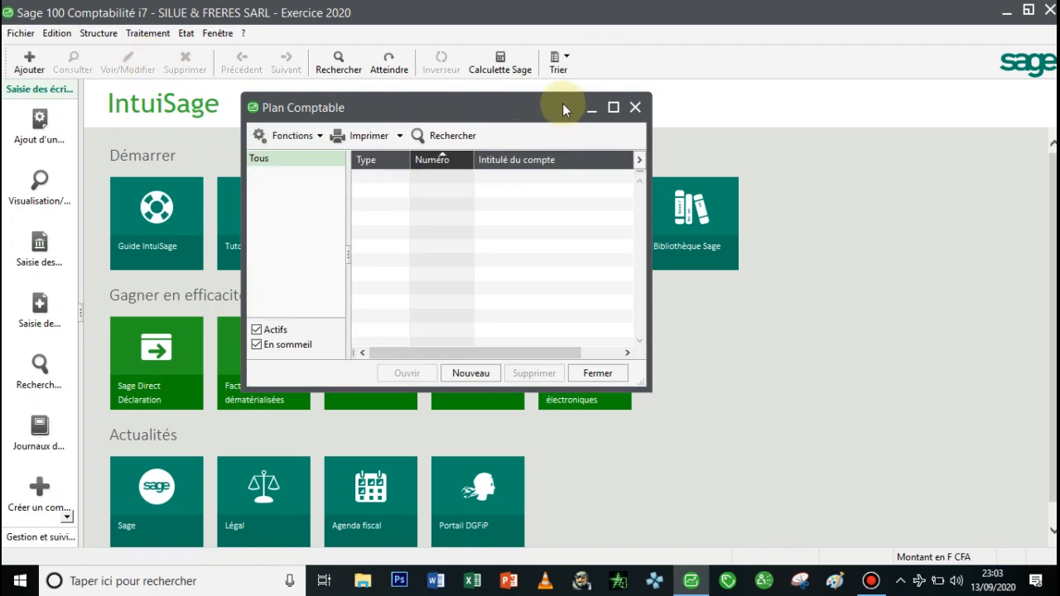
drag(563, 104, 570, 127)
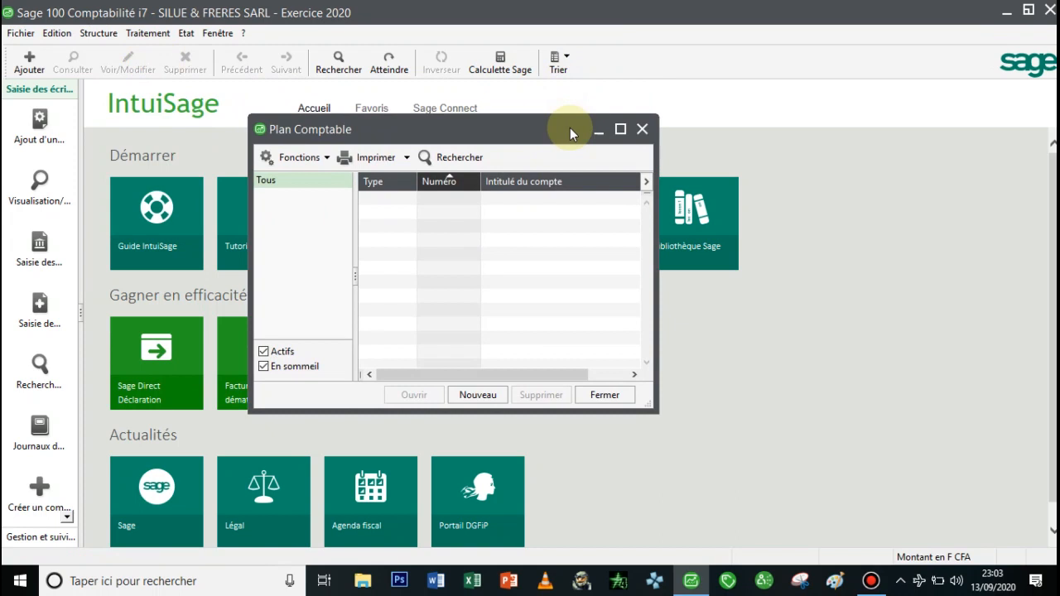
double_click(553, 129)
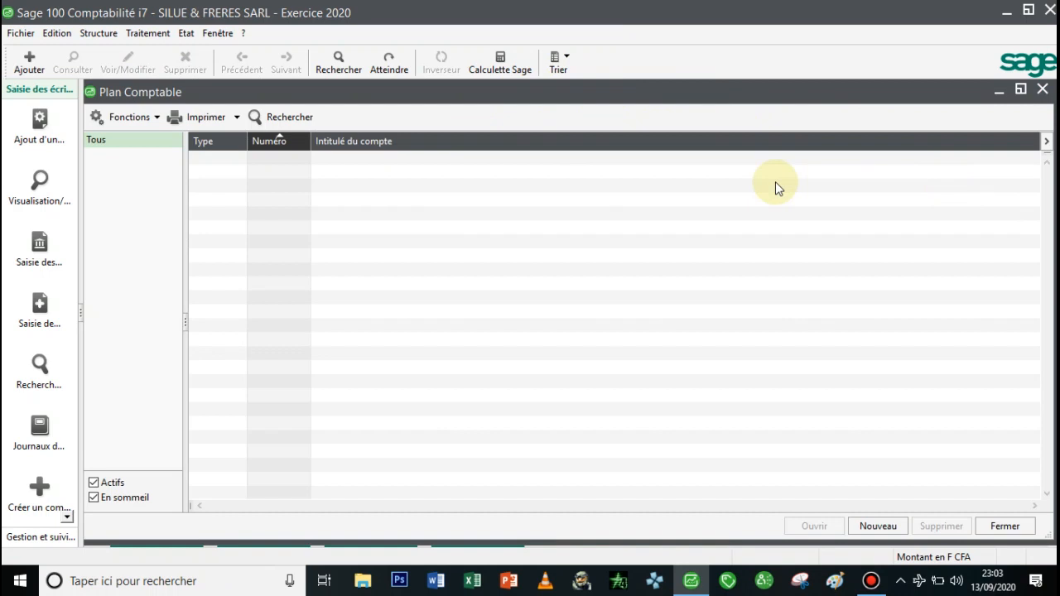
double_click(580, 94)
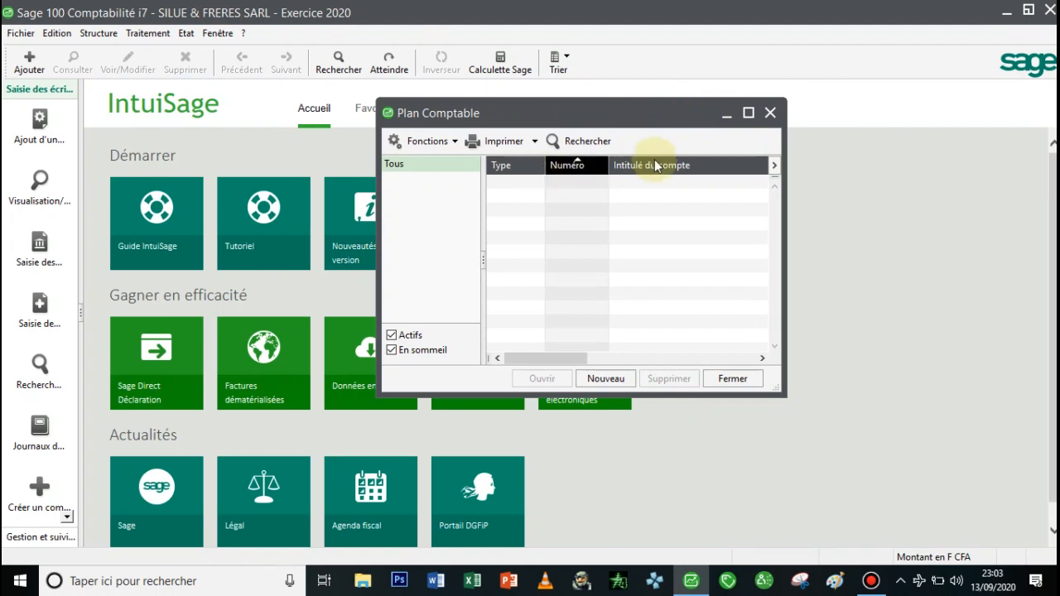
drag(664, 107, 605, 118)
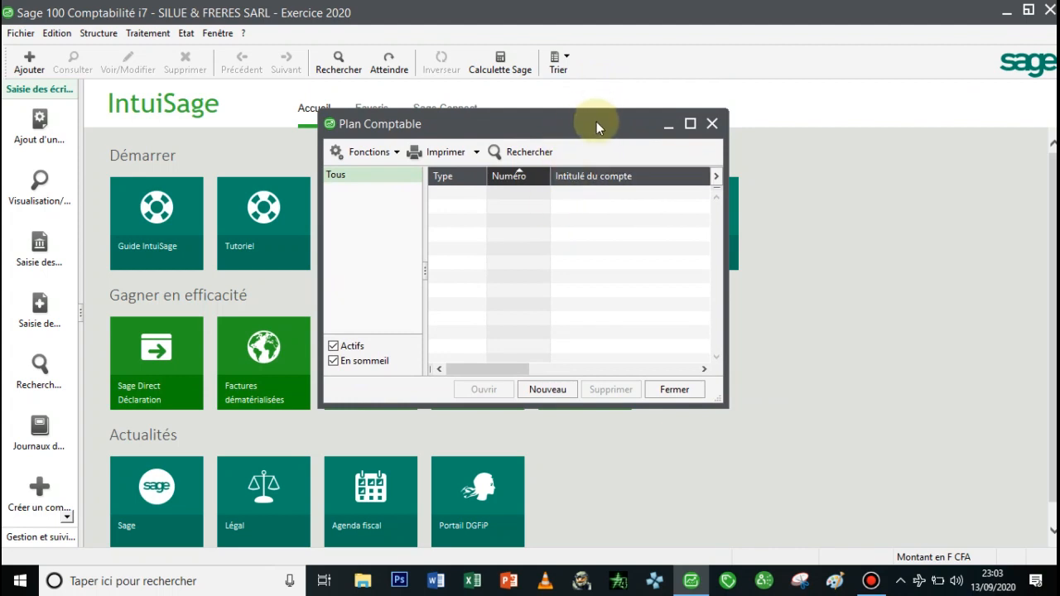
drag(596, 122, 596, 108)
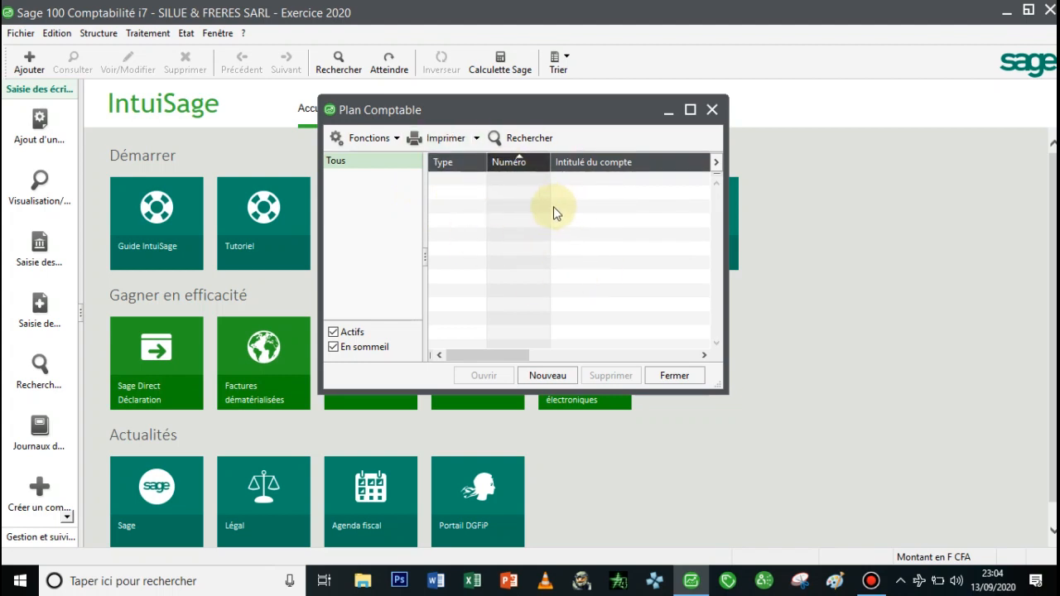
Step: Create general account 6011 titled "ACHAT DE MARCHANDISES DANS LA REGIO", keeping the option to create another account after validation
right_click(589, 221)
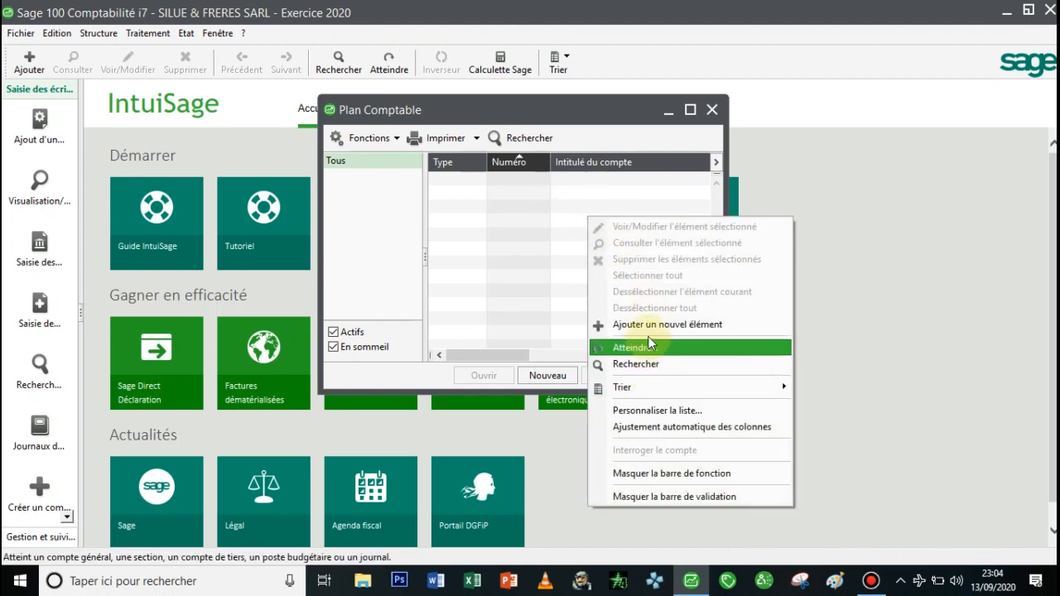
click(648, 326)
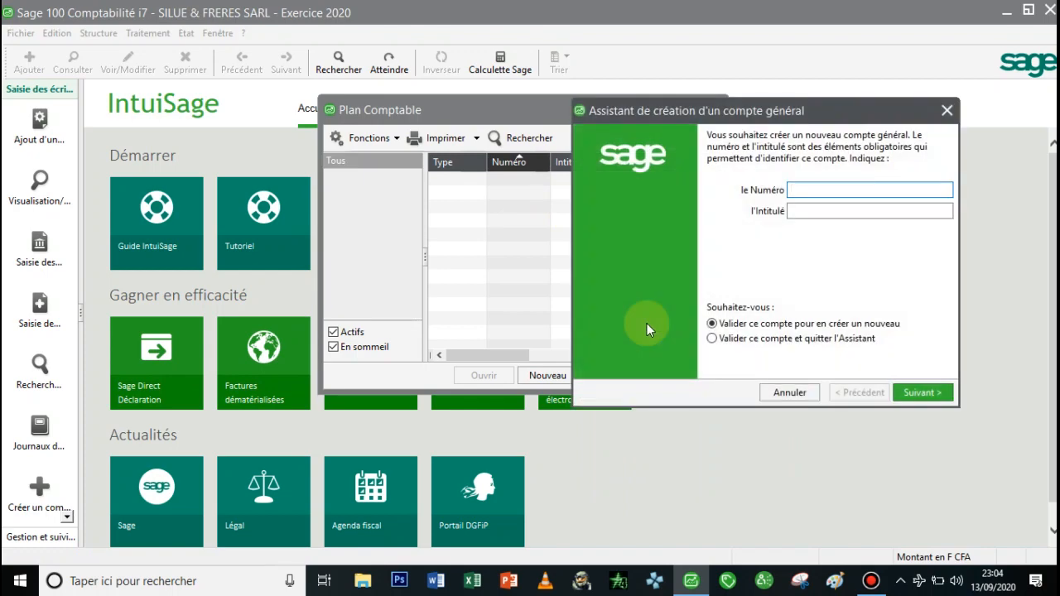
drag(847, 110, 831, 110)
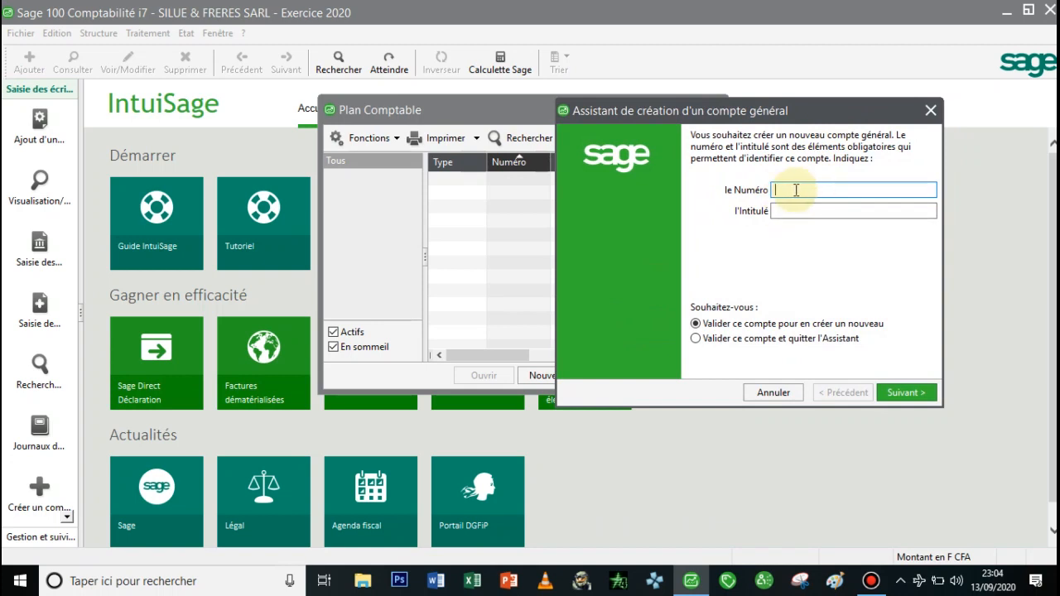
text(6011)
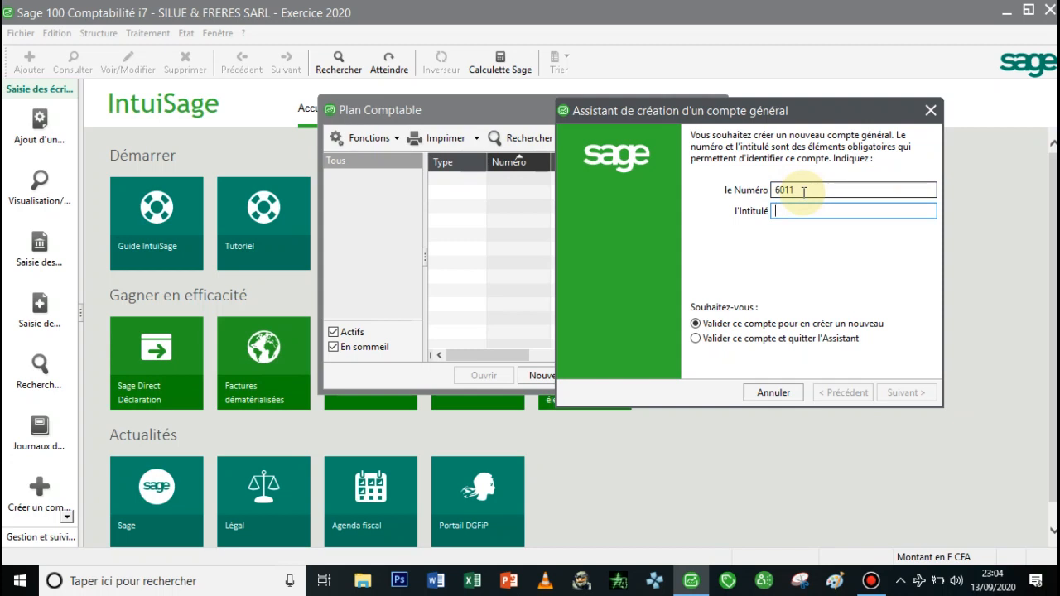
text(ACHT)
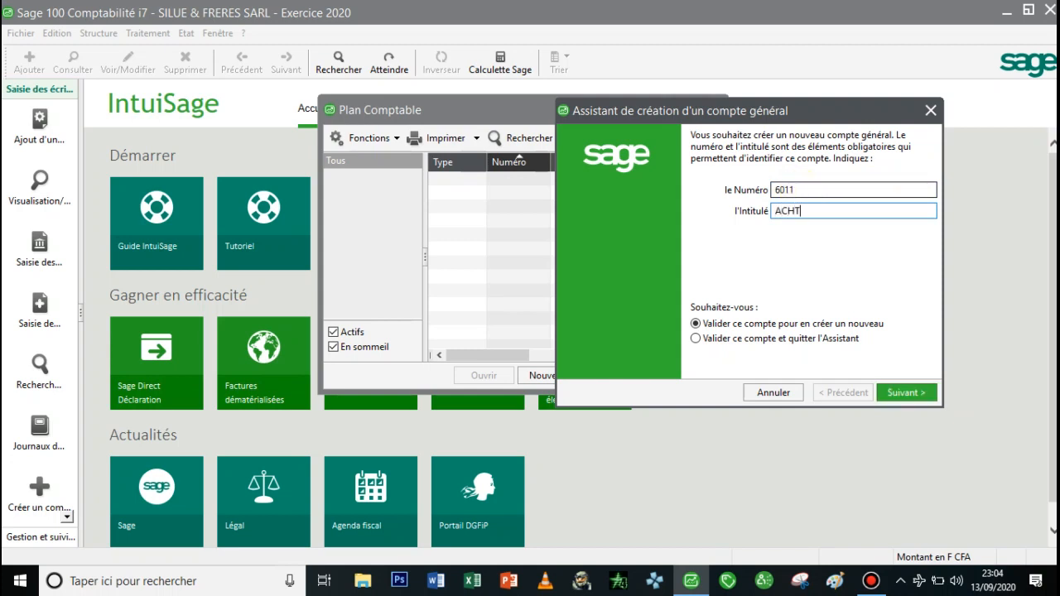
key(BackSpace)
text(AT DE MARCHANDISES )
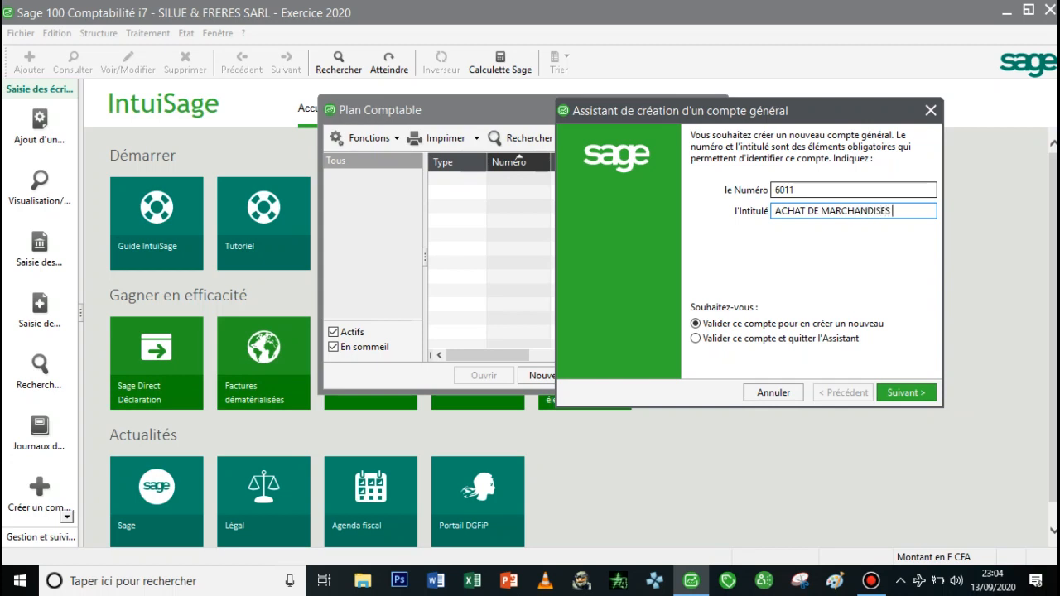
text(DANS LA REGIO)
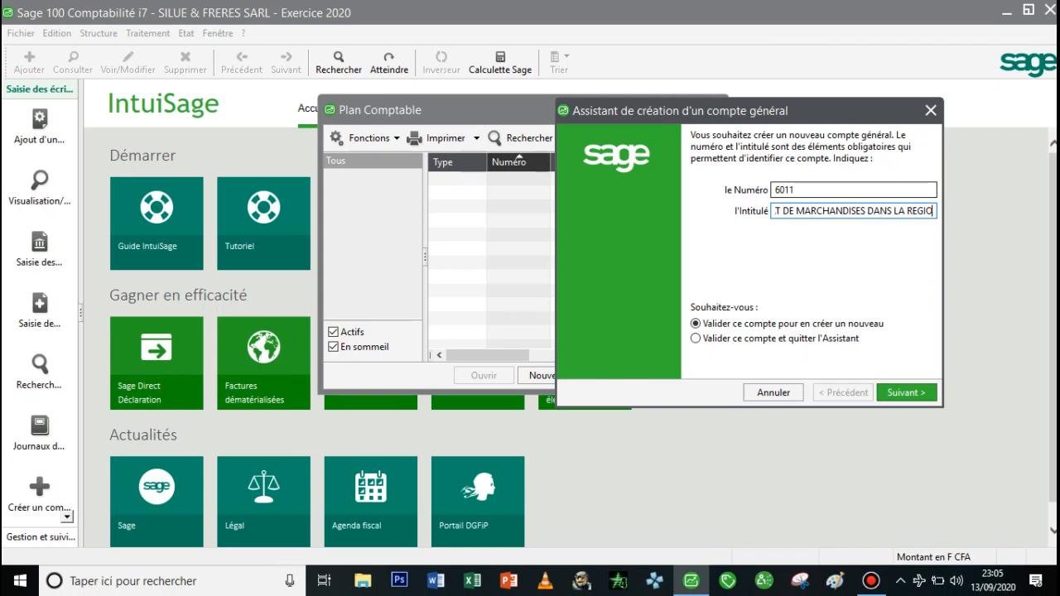
key(Return)
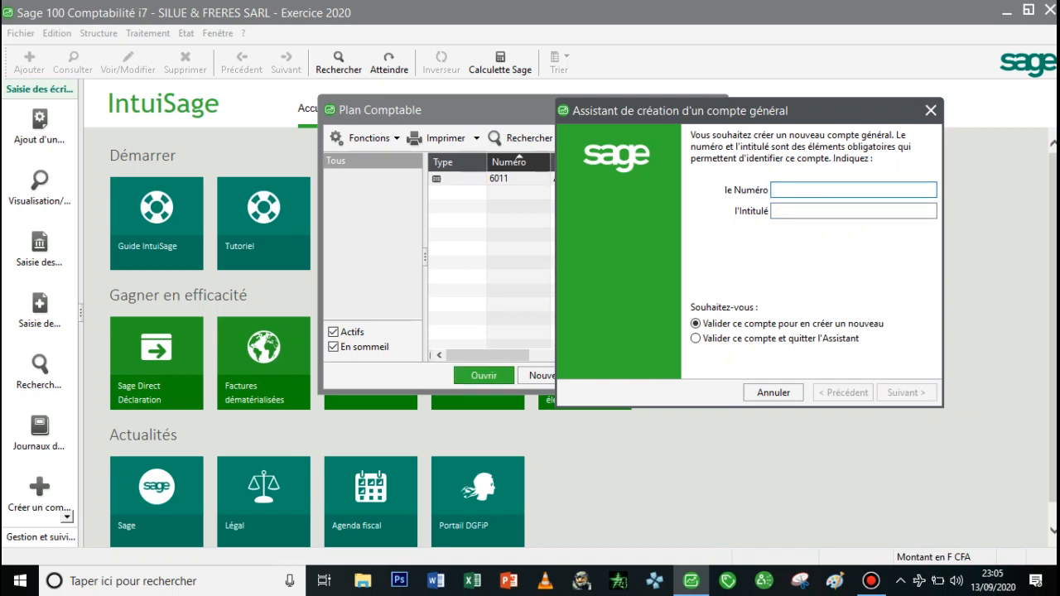
Step: Create general account 7011 titled "VENTE DE MARCHANDISES DANS LA REGIO"
text(7011)
key(Tab)
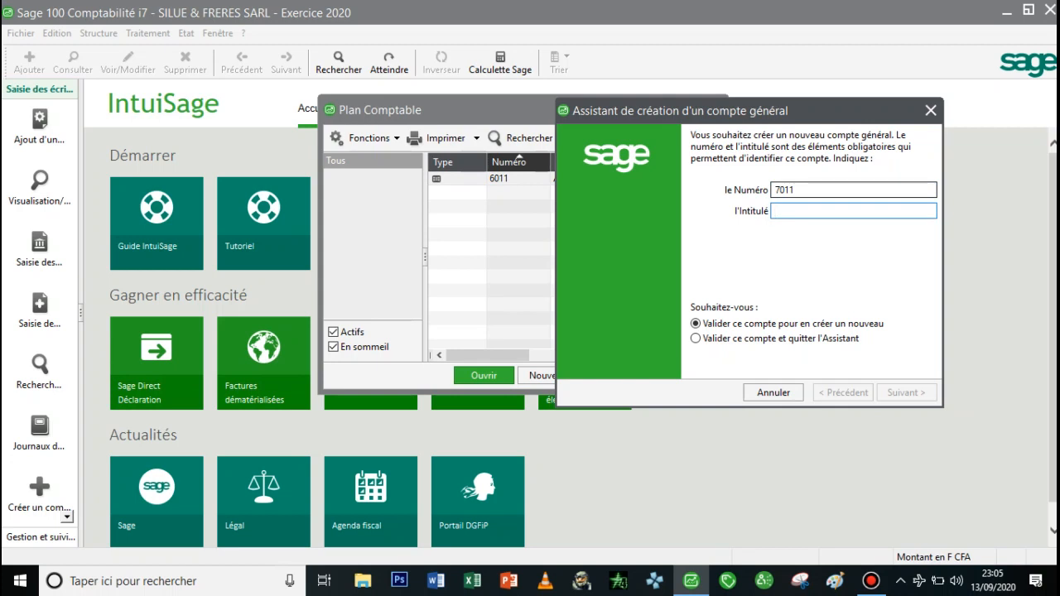
text(V)
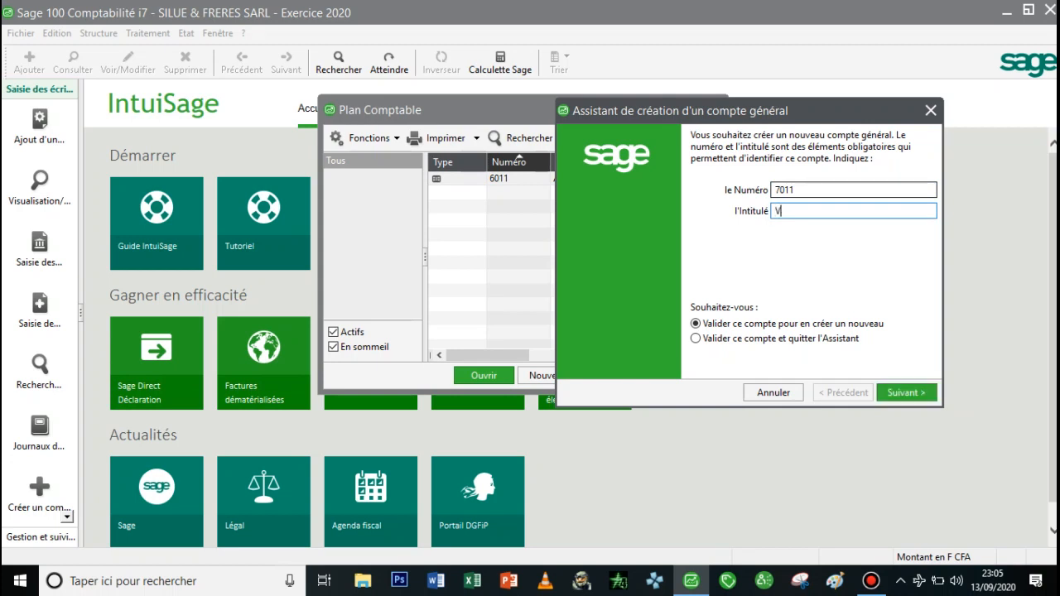
text(ENTE DE MARCHANDI)
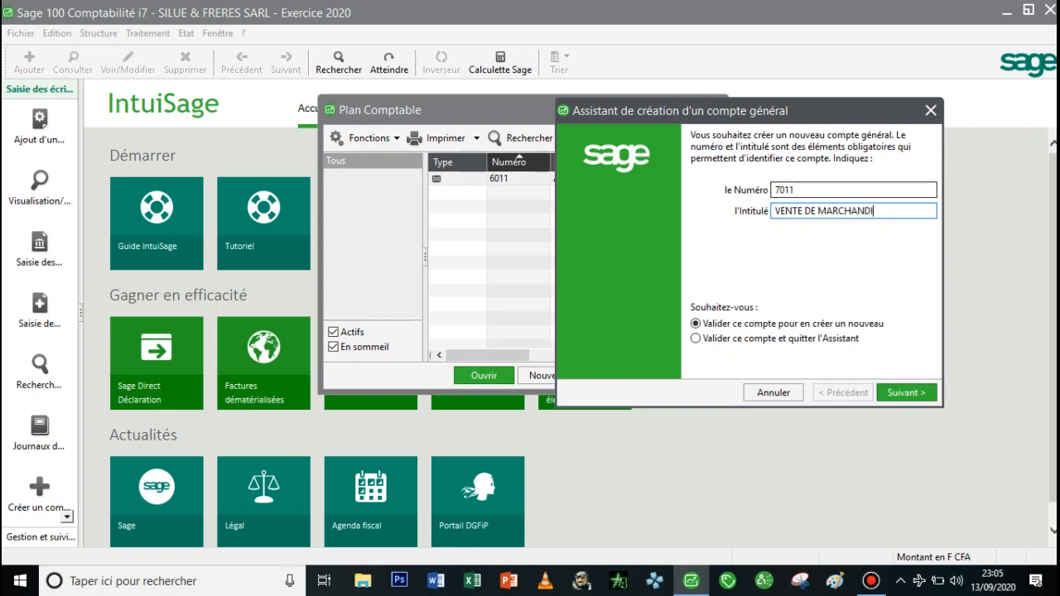
text(SES DANS LA REGIO)
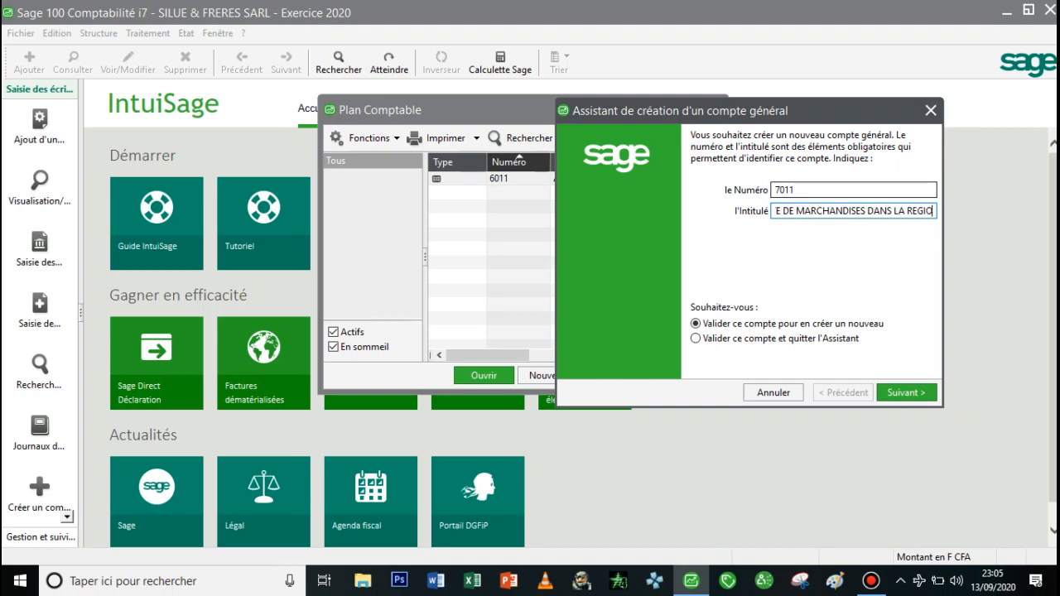
key(Return)
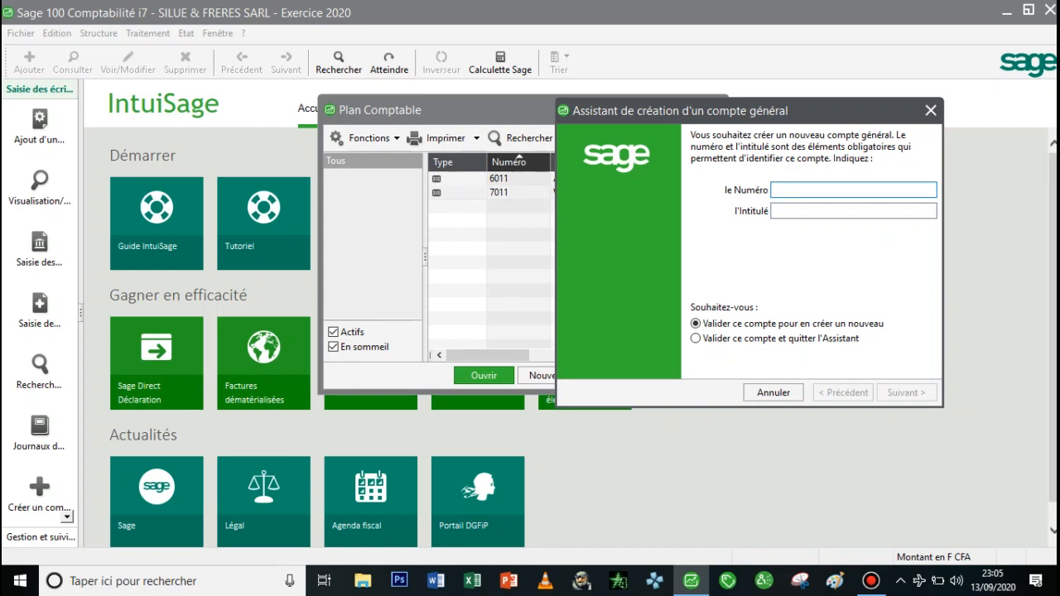
Step: Reposition the account creation assistant to uncover more of the accounts list, and create general account 4011 titled "FOURNISSEURS"
drag(784, 113, 751, 144)
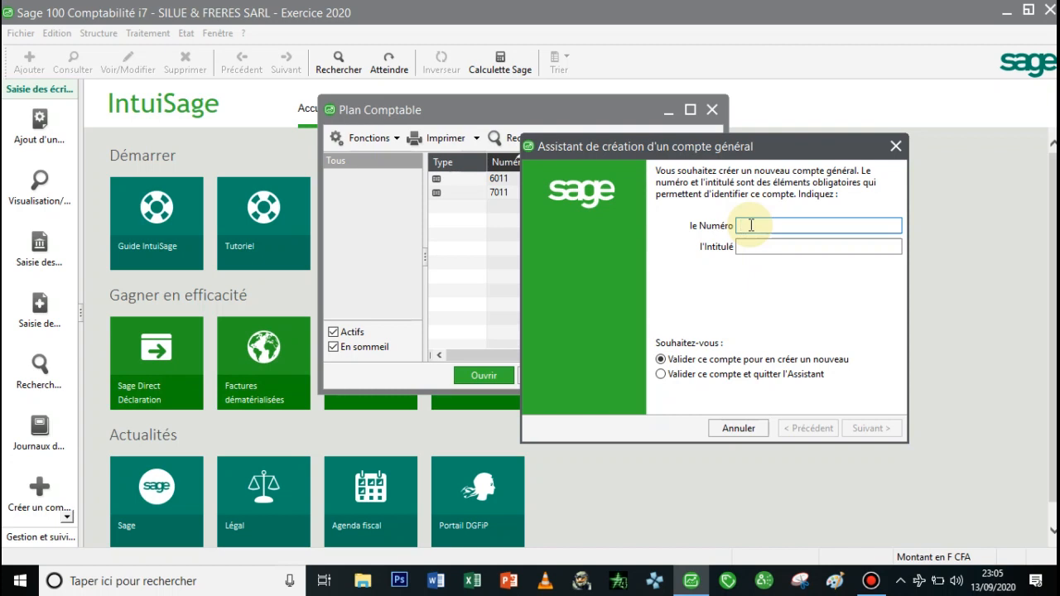
text(40)
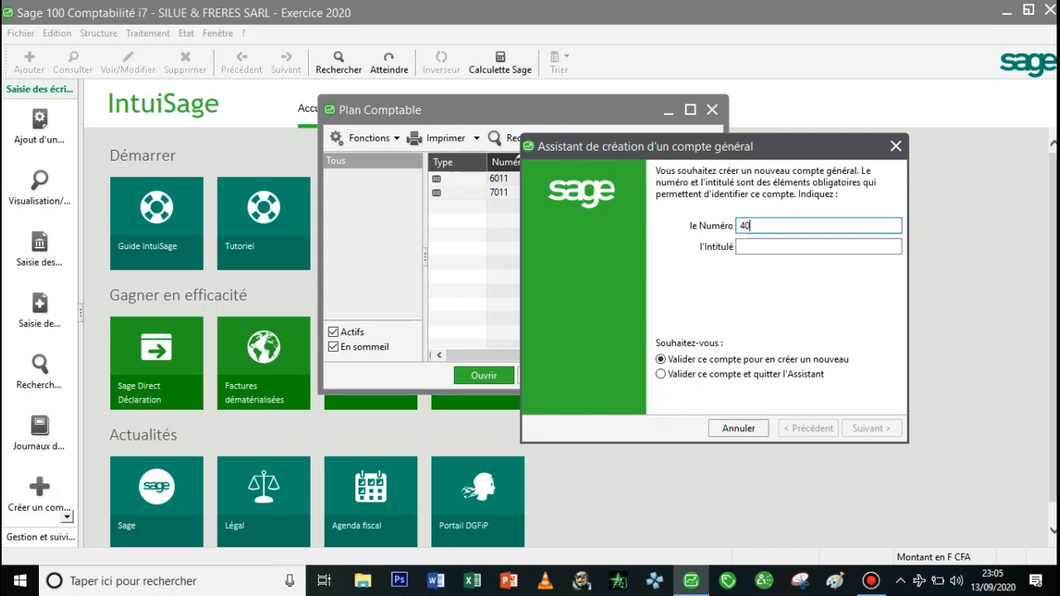
text(11)
key(Tab)
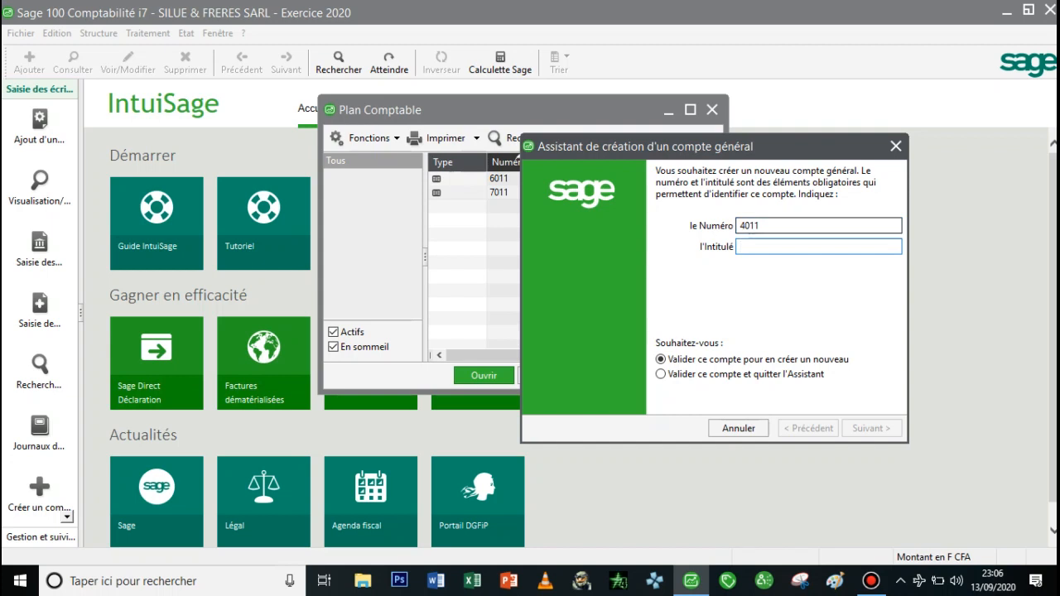
text(F)
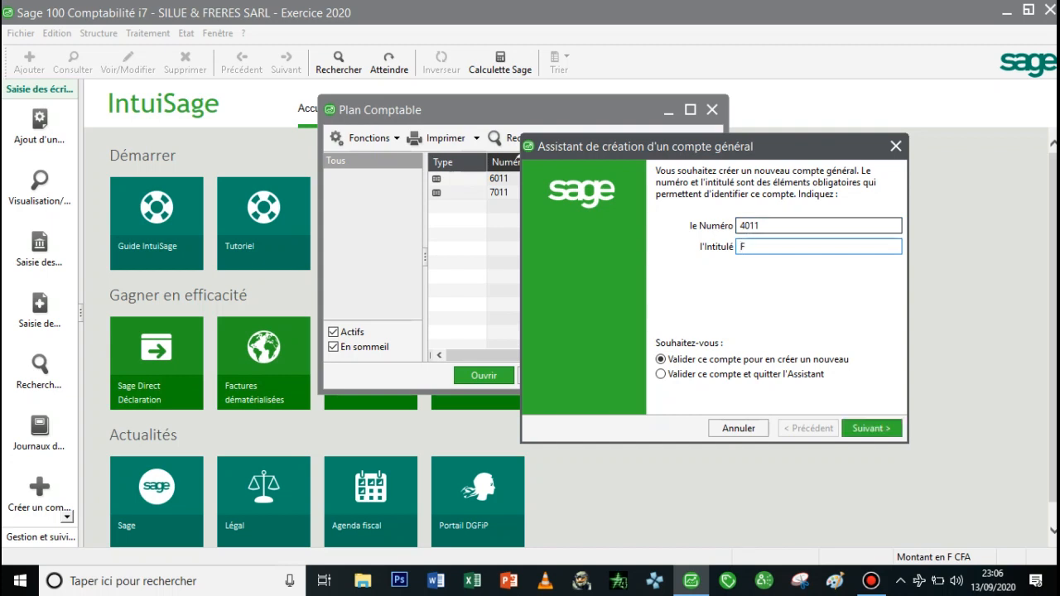
text(OURNISSEURS)
key(Return)
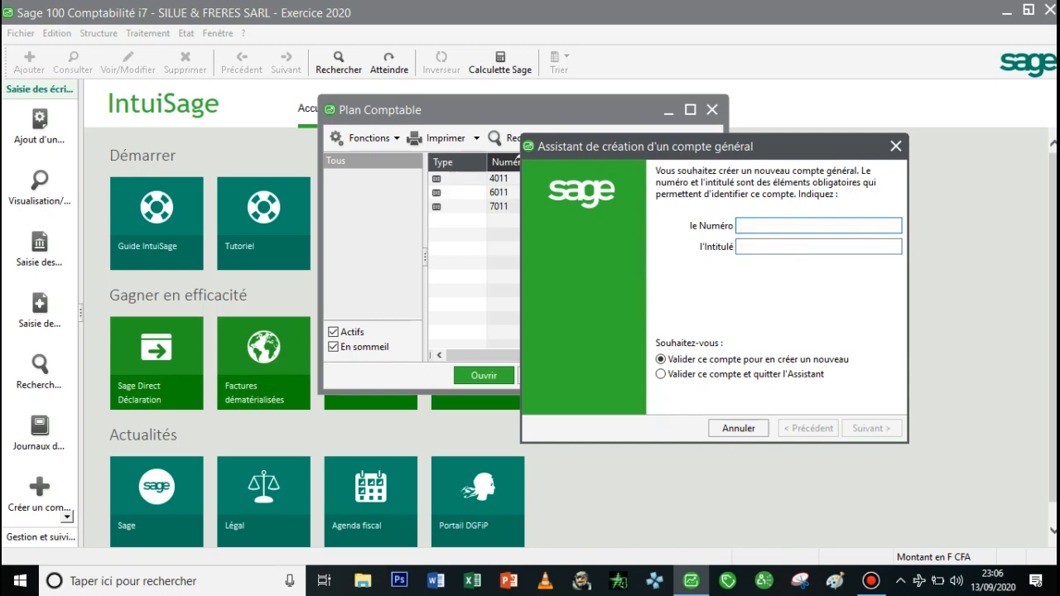
Step: Create general account 4111 titled "CLIENTS"
text(4111)
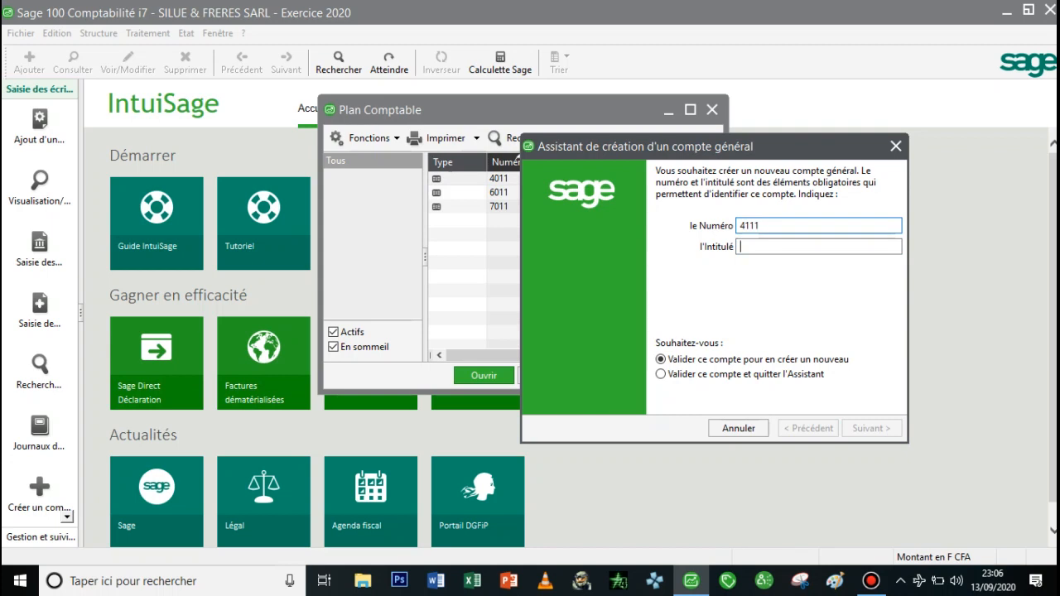
text(CLIENTS)
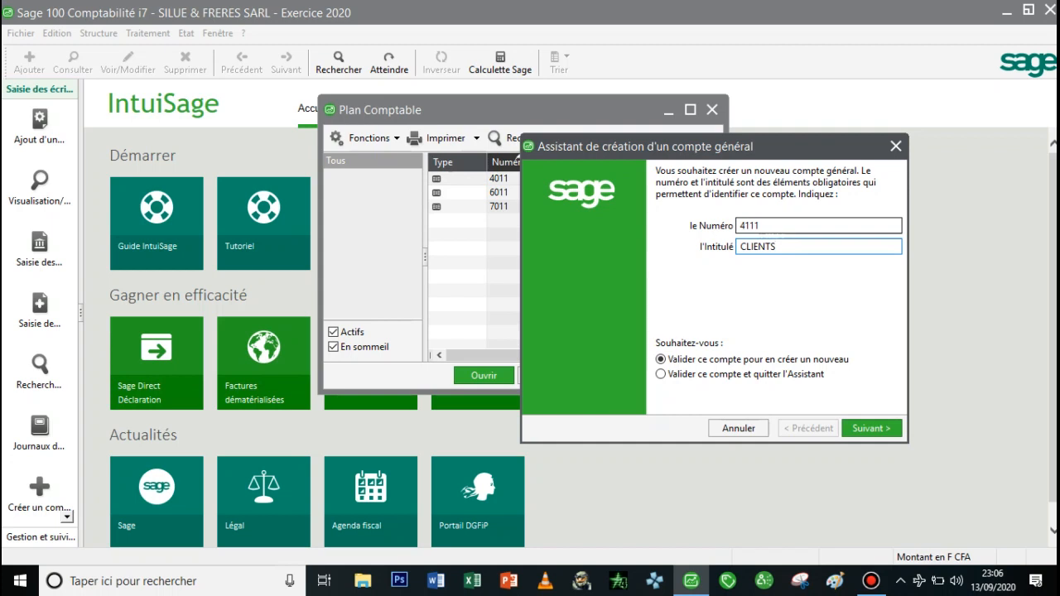
key(Return)
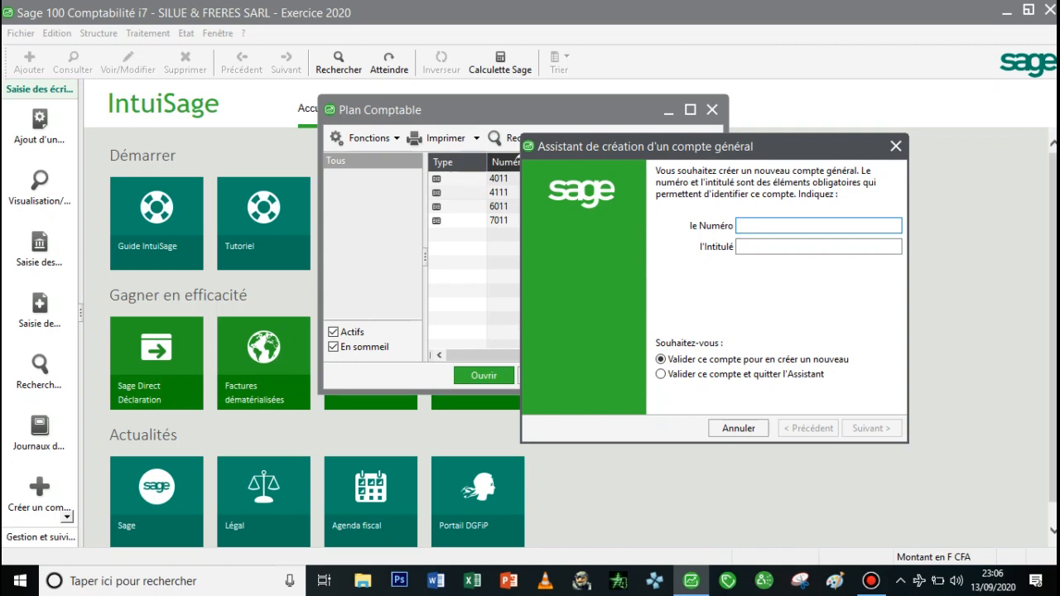
Step: Create general account 4452 titled "TVA SUR ACHATS DE MARCHANDISES"
text(4452)
key(Tab)
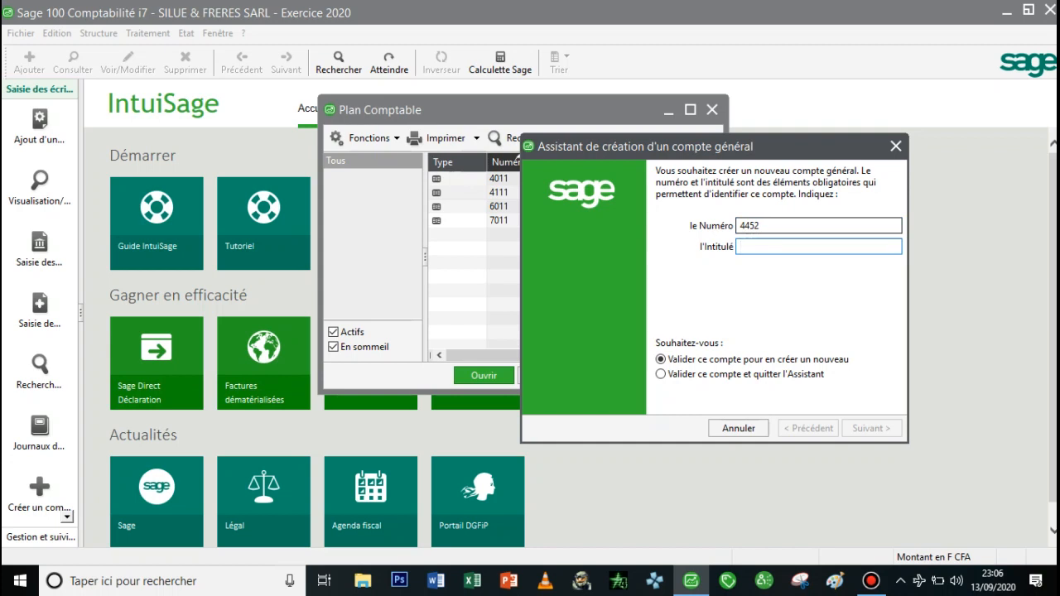
text(TVA )
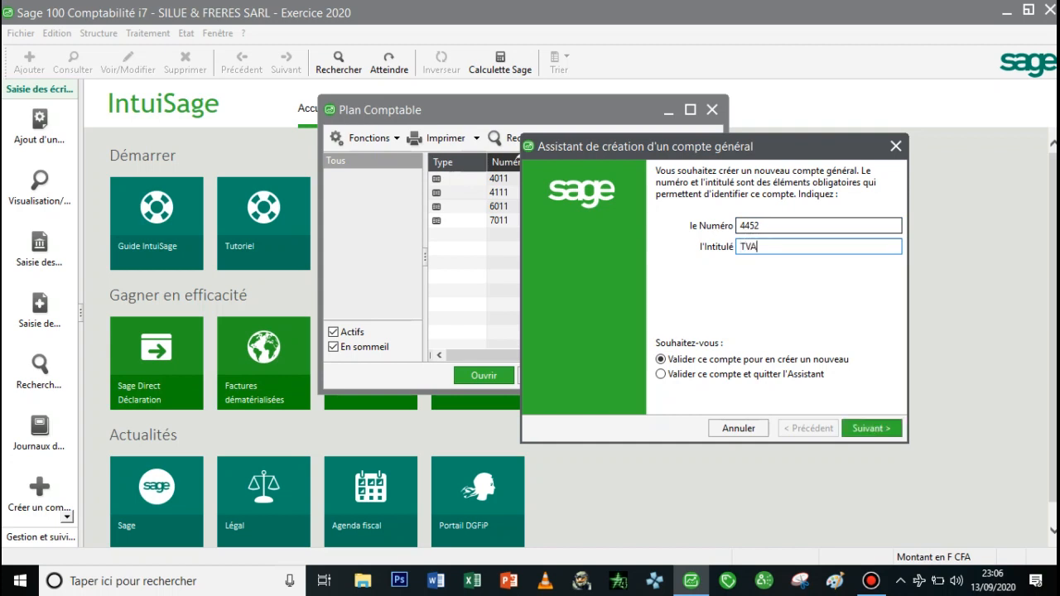
text(SUR ACHAT S DE MAC)
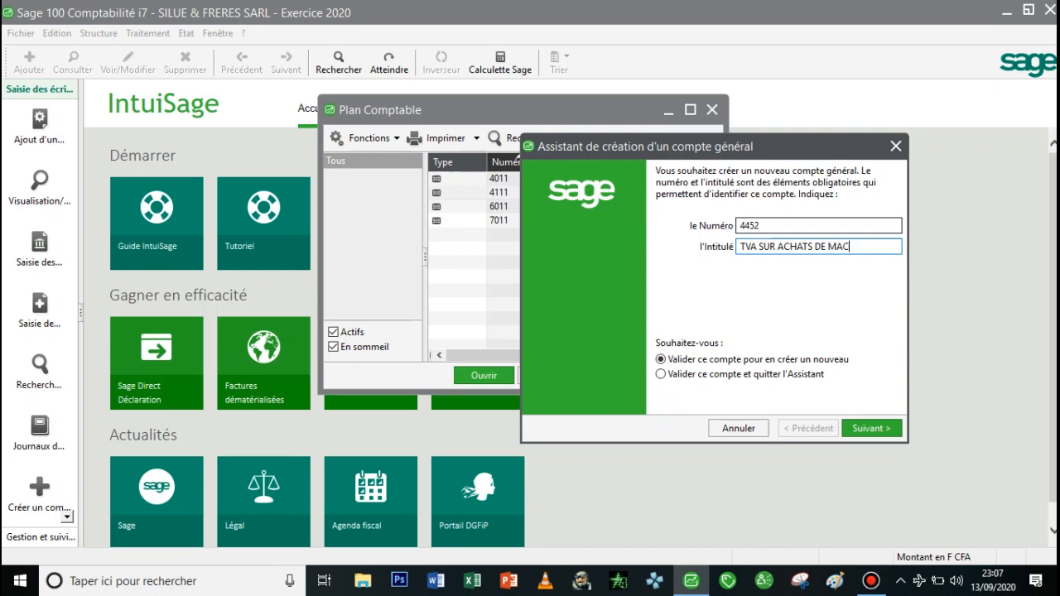
key(BackSpace)
text(RCHANDISES)
key(Return)
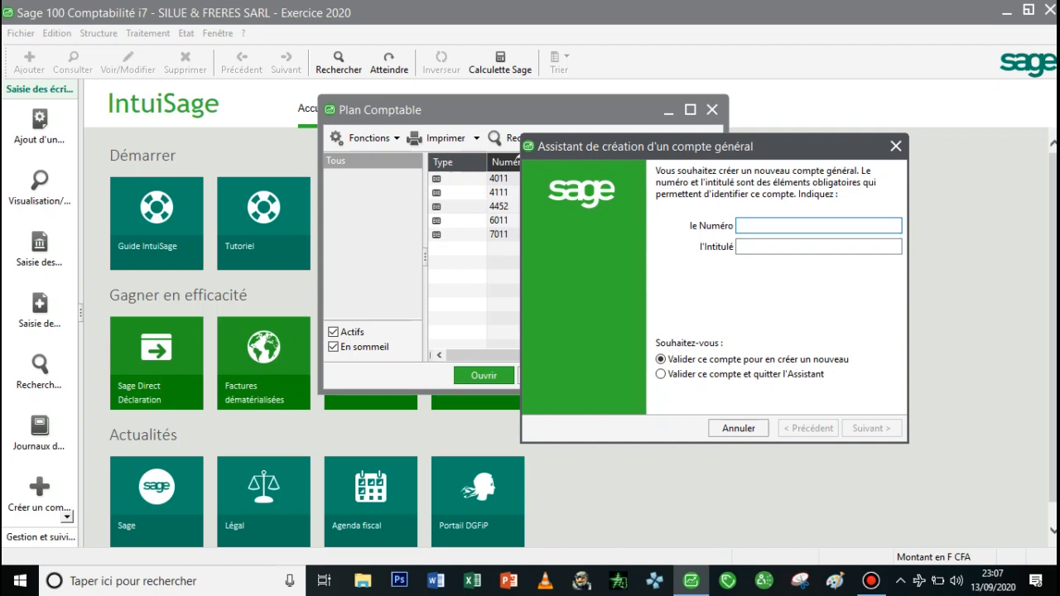
Step: Create general account 4431 titled "TVA SUR VENTES DE MARCHANDISES"
text(4431)
key(Tab)
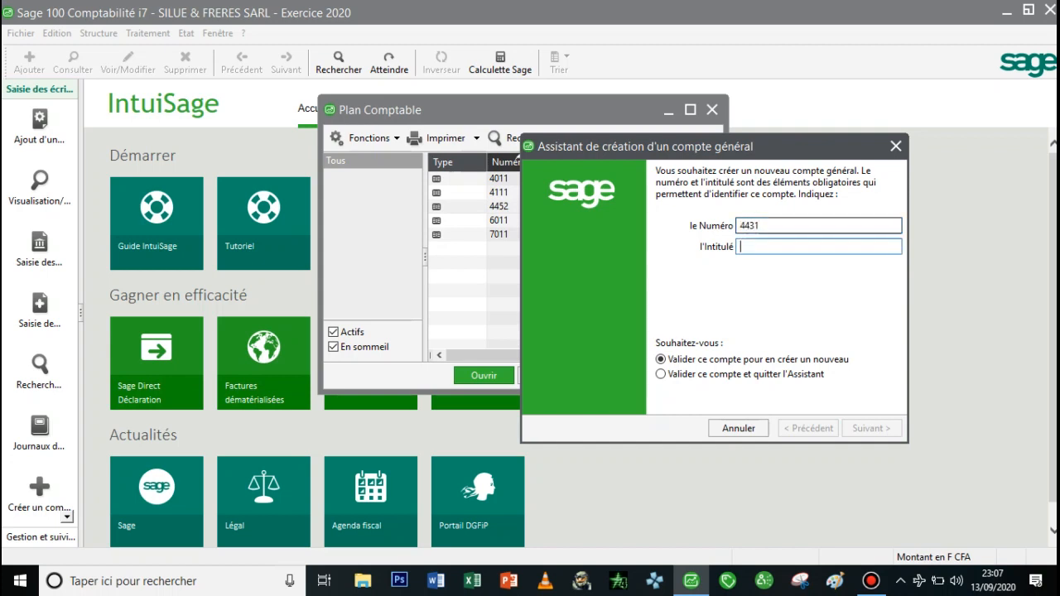
text(TV)
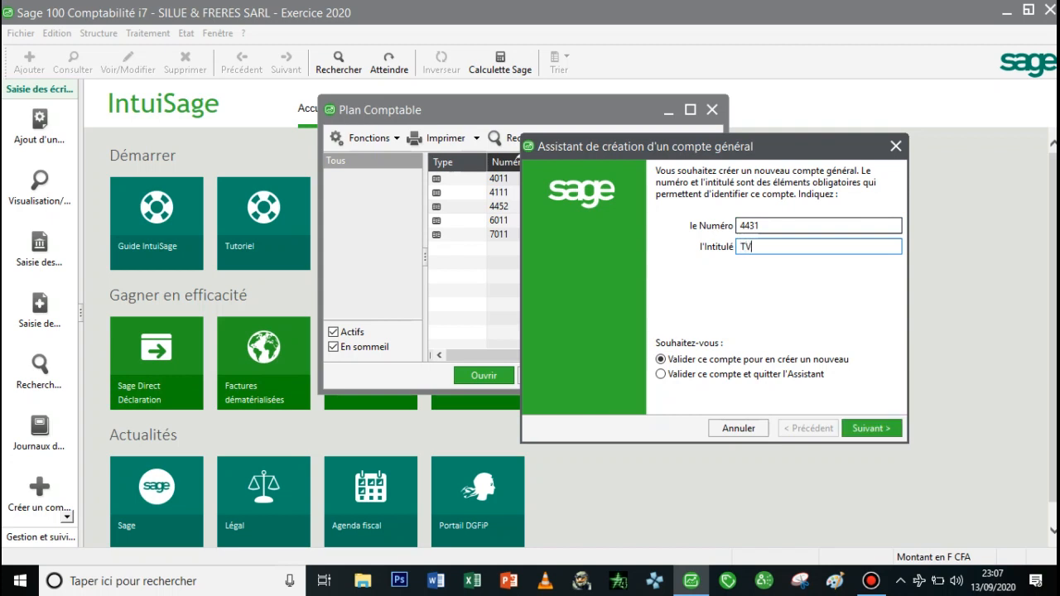
text(A SUR VENTES DE MA)
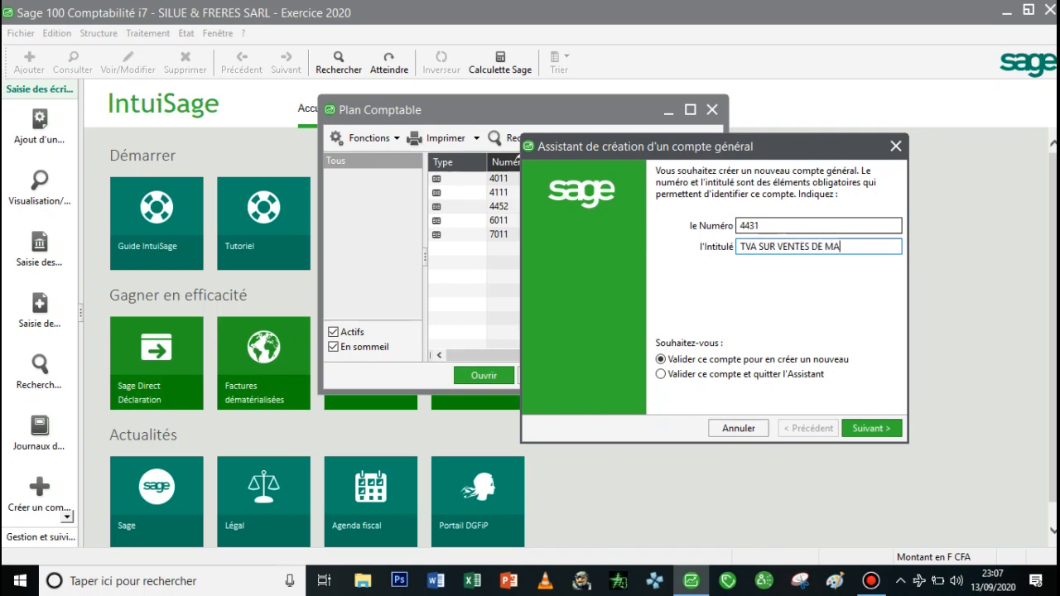
text(RCHANDISES)
key(Return)
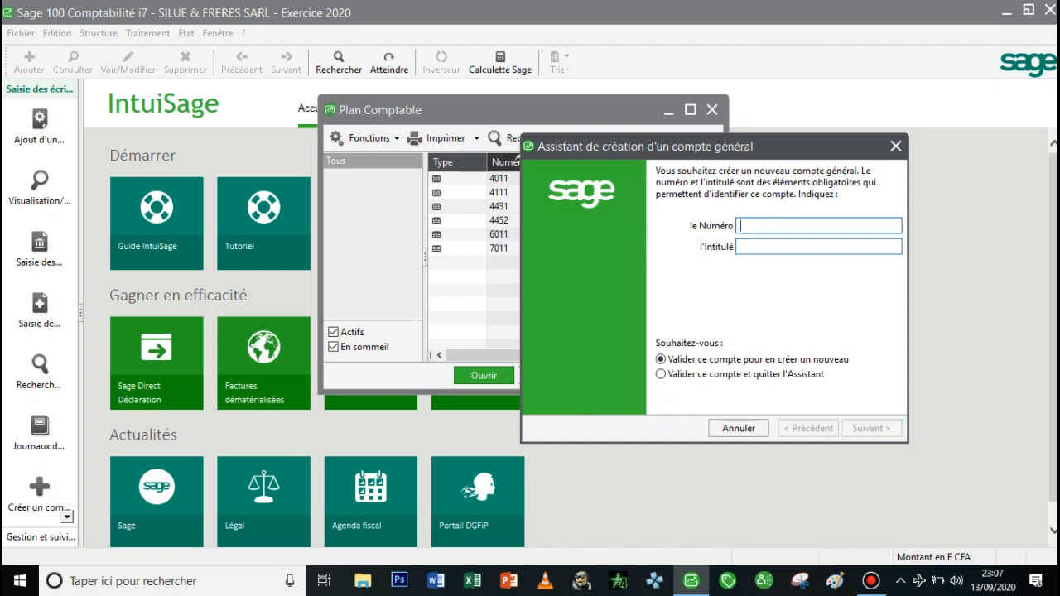
Step: Uncover the accounts list to review the numbers and titles, and close the account creation assistant
drag(813, 146, 870, 315)
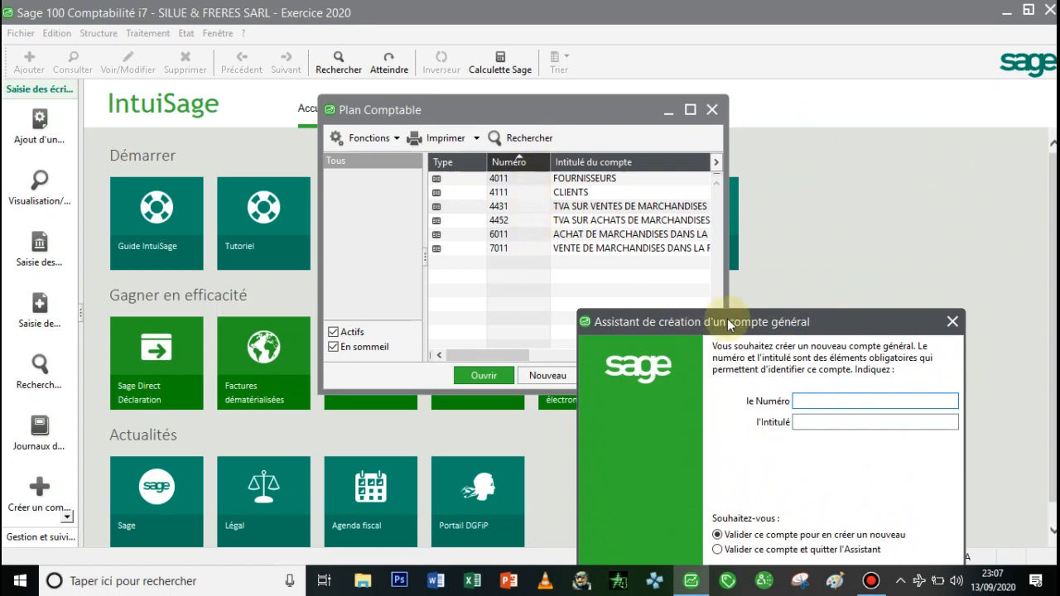
drag(741, 320, 717, 131)
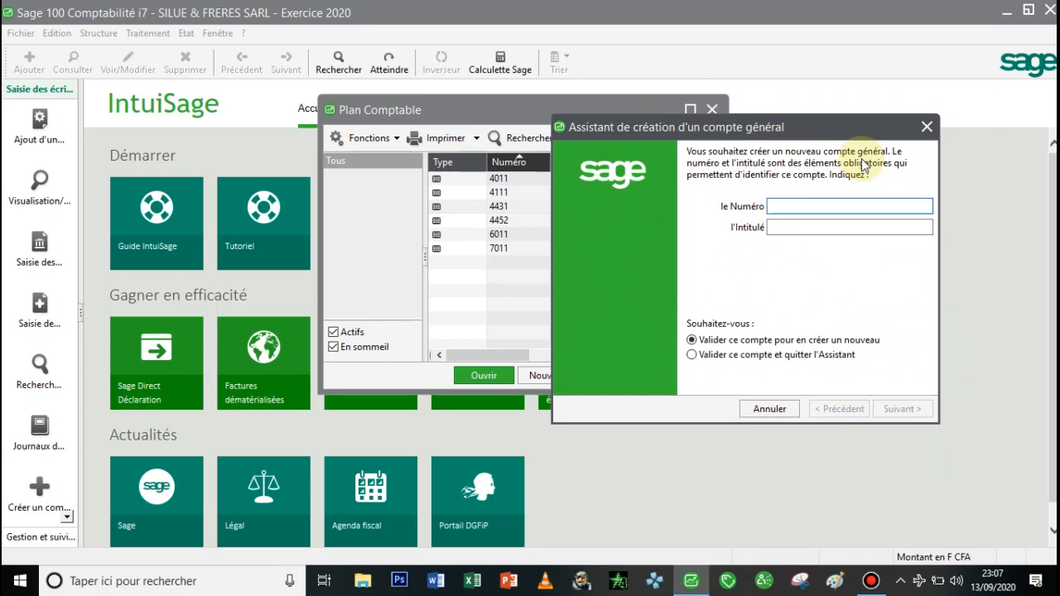
click(927, 126)
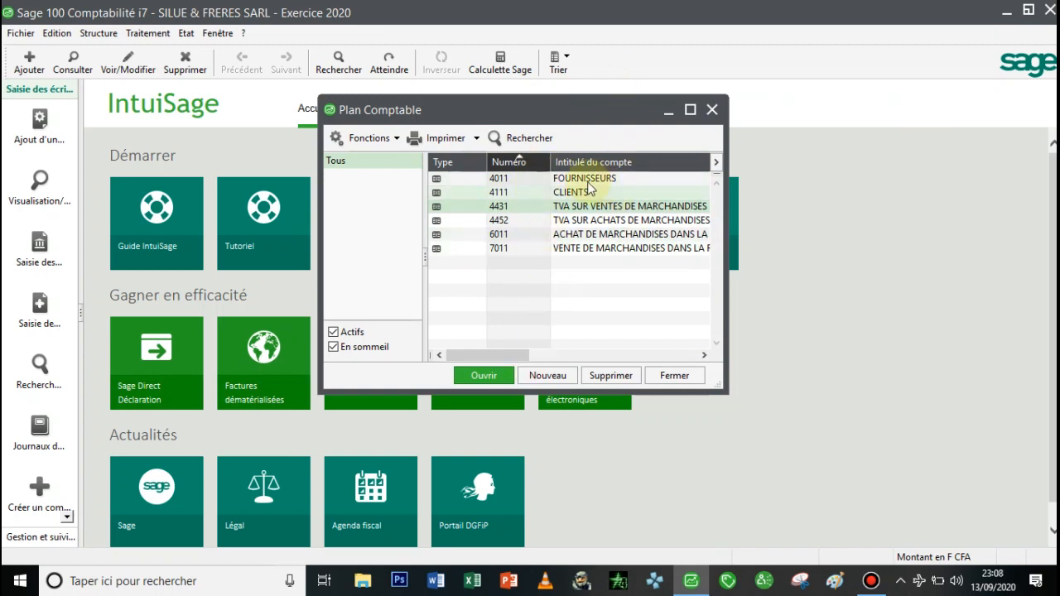
Step: Examine the record of general account 4431, and close it along with the chart of accounts
click(486, 377)
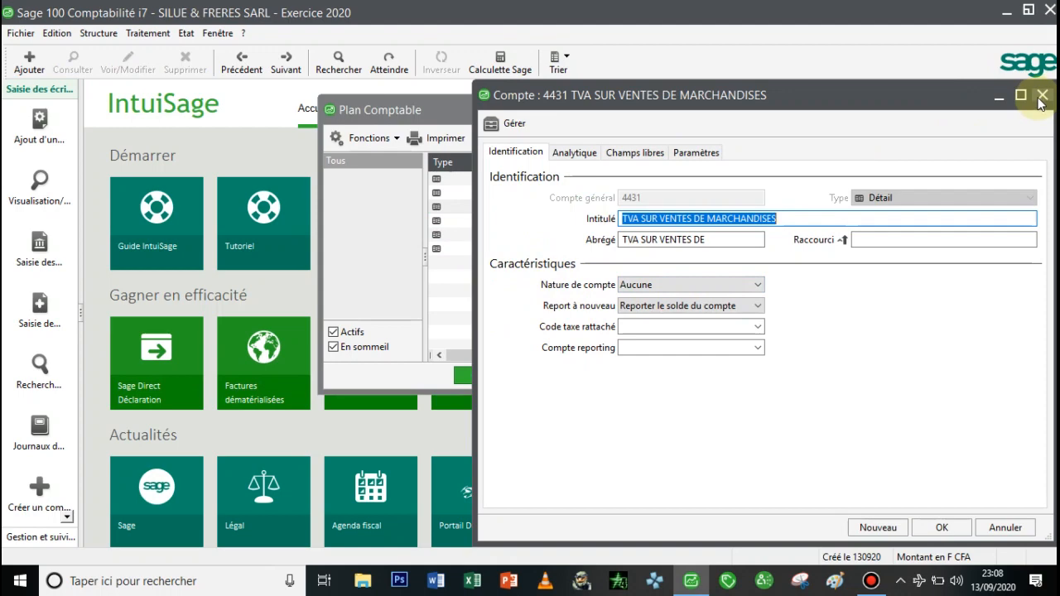
click(1042, 96)
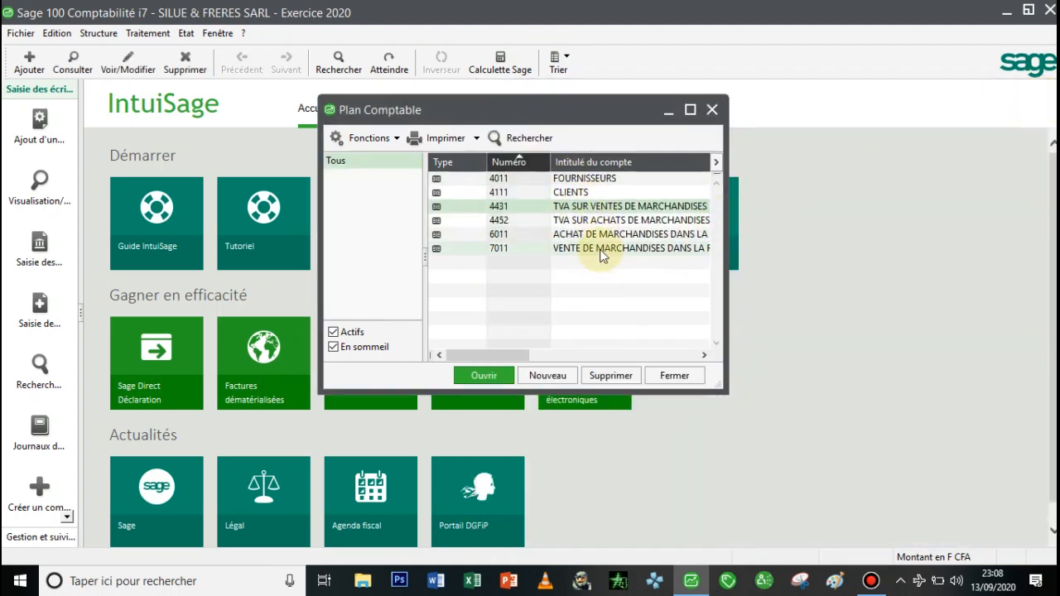
click(711, 111)
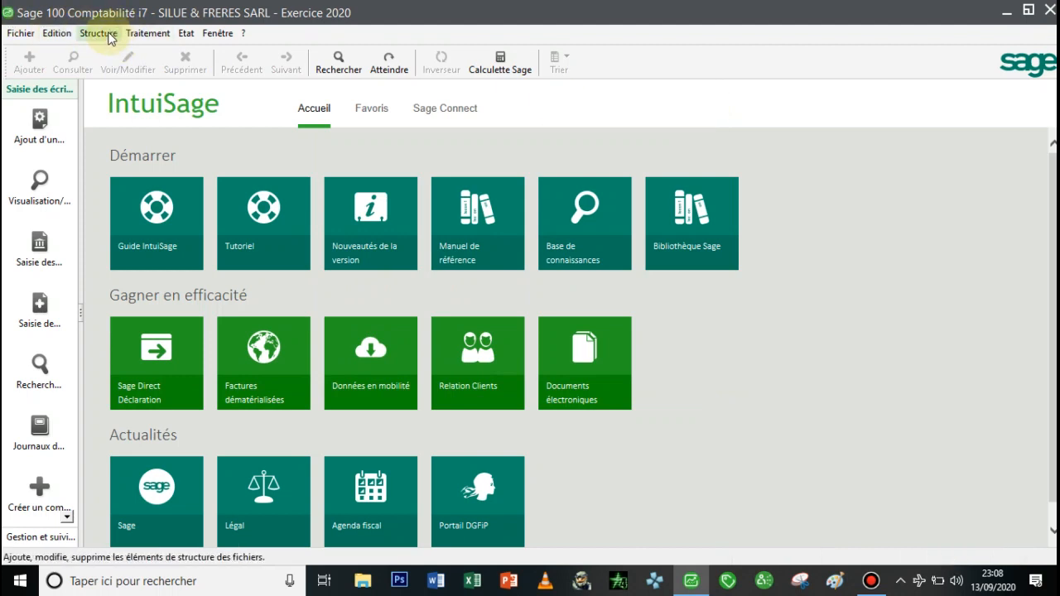
Step: Open the third-party plan and start a new third-party record in the Client category
click(108, 37)
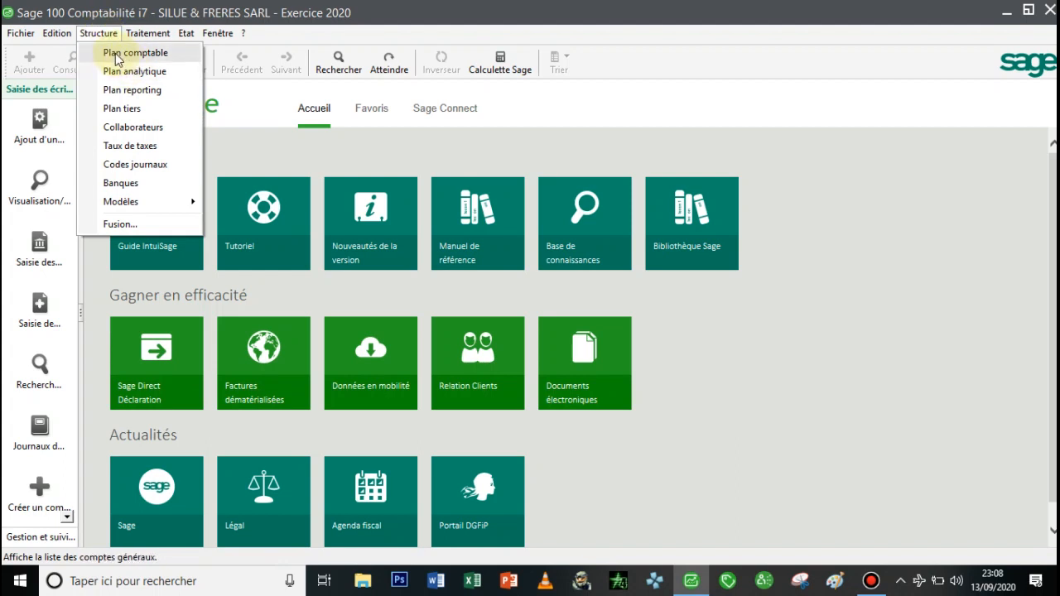
click(122, 112)
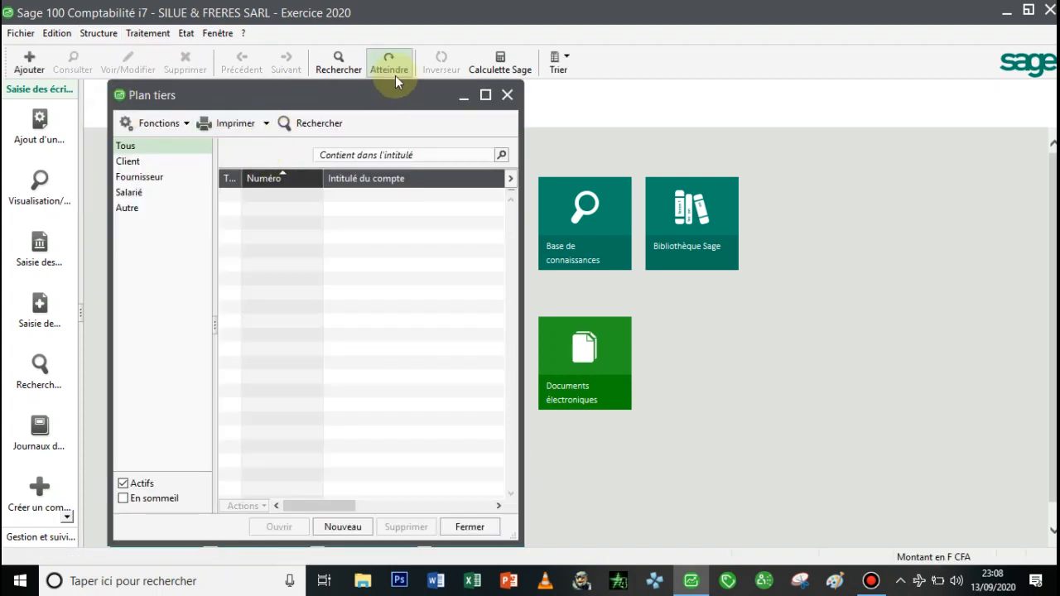
drag(413, 87, 566, 86)
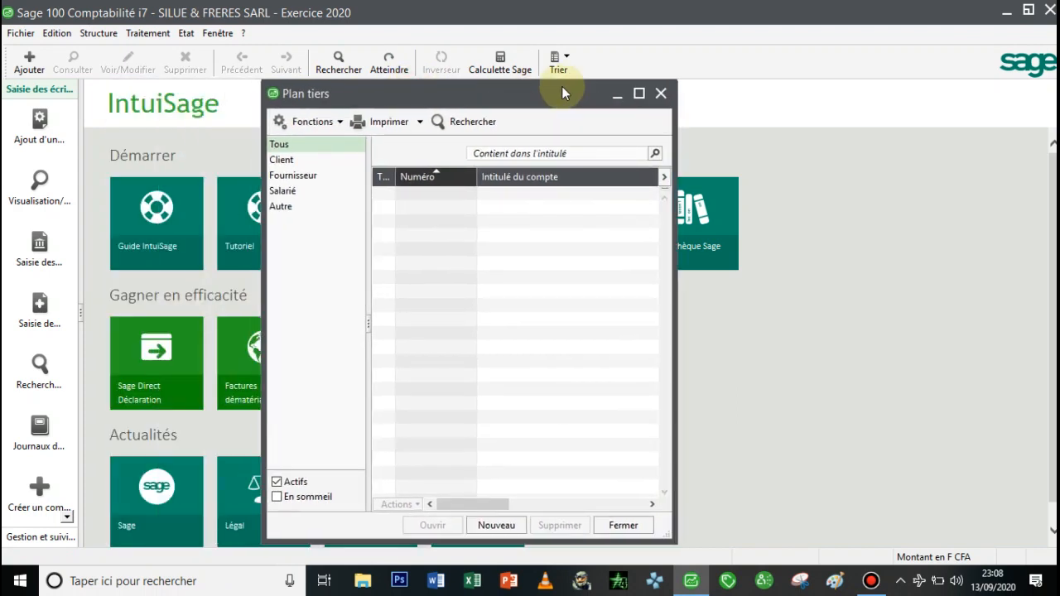
click(299, 162)
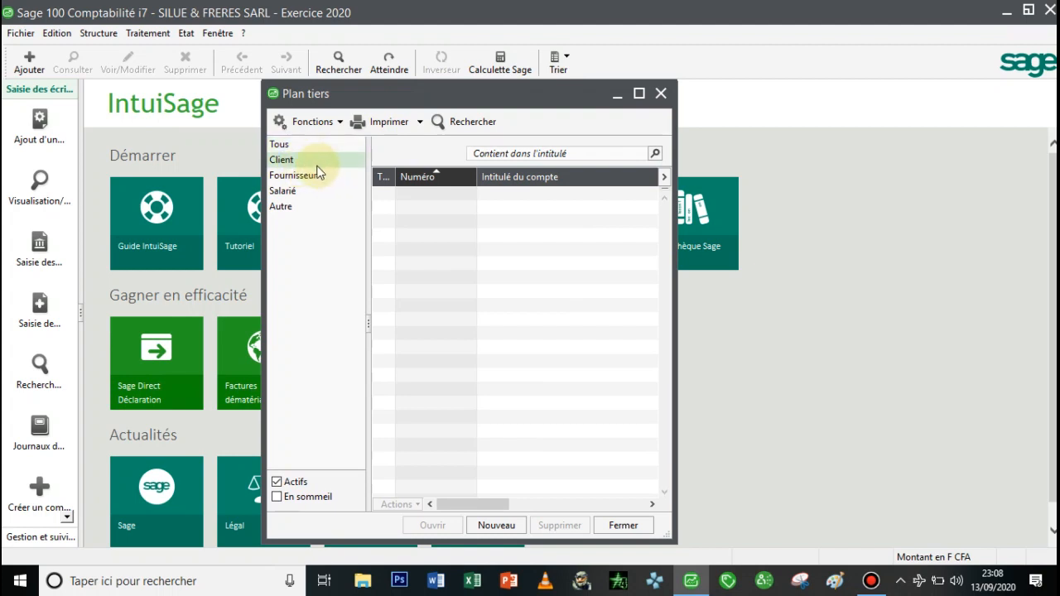
right_click(464, 230)
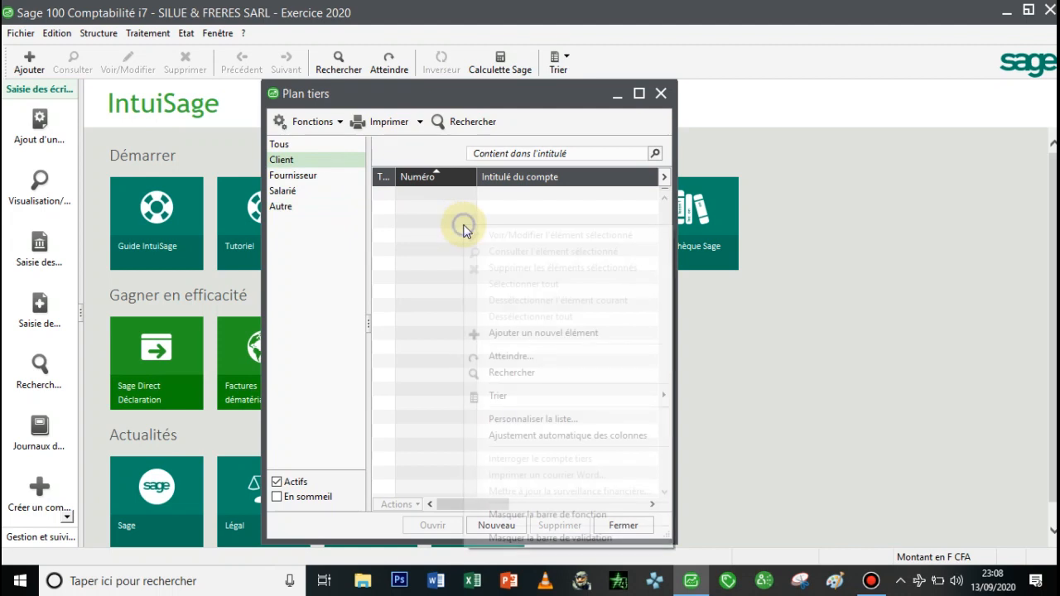
click(507, 340)
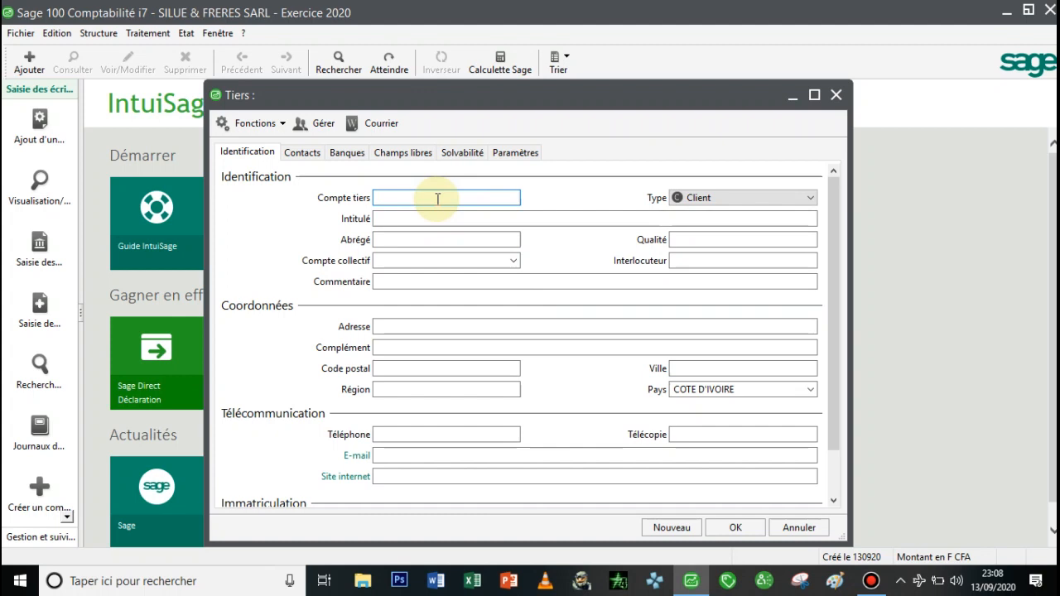
Step: Enter the customer's third-party account code, fill in "CLIENT" followed by the customer's surname as the title, and accept the proposed short name
text(CL)
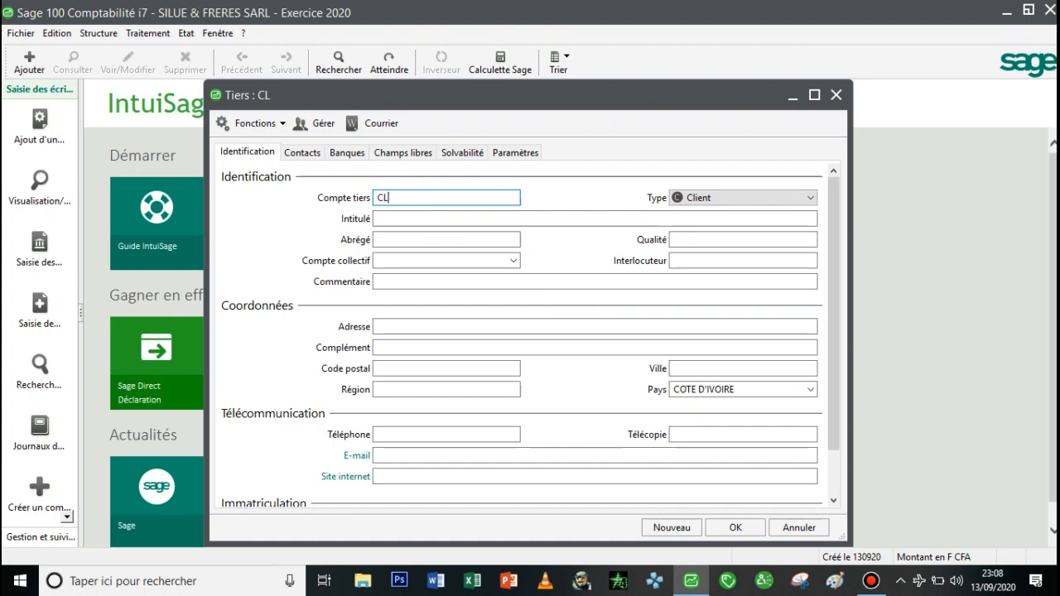
text(KAM)
key(Tab)
click(492, 221)
text(C)
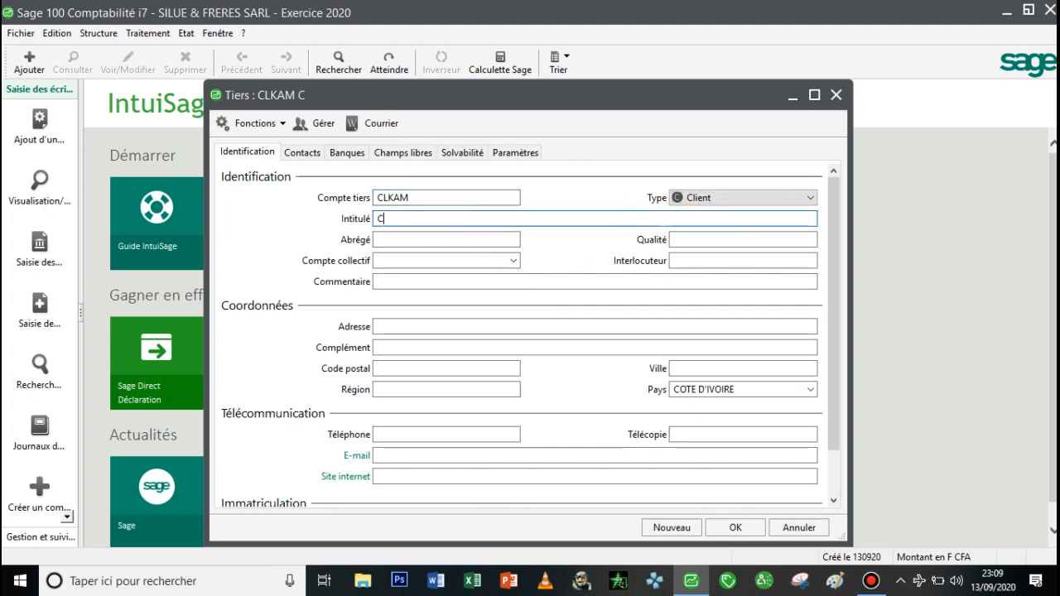
text(L)
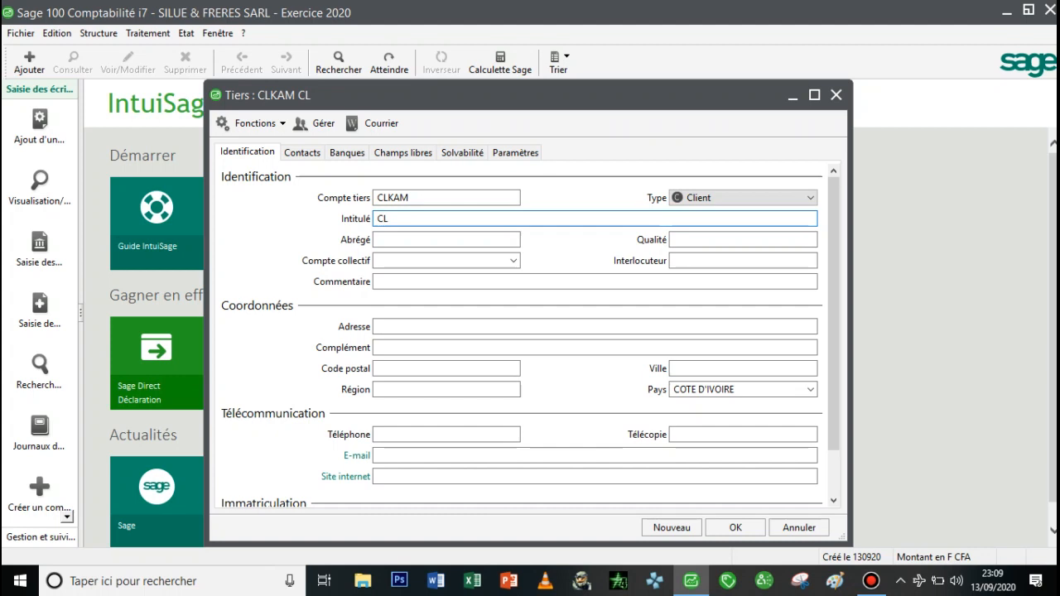
text(IENT KAMBI)
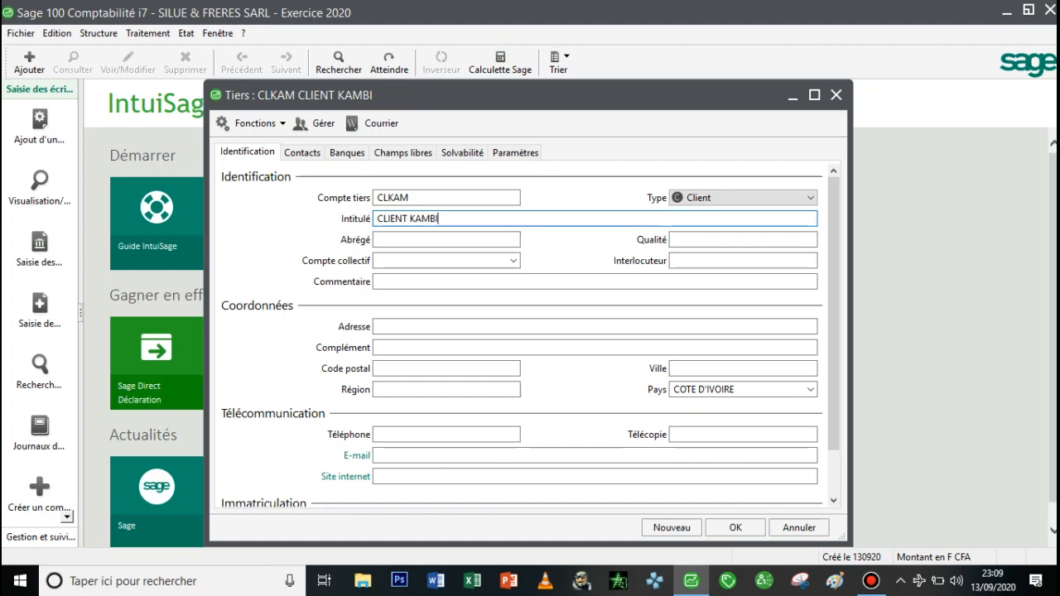
text(RE)
key(Tab)
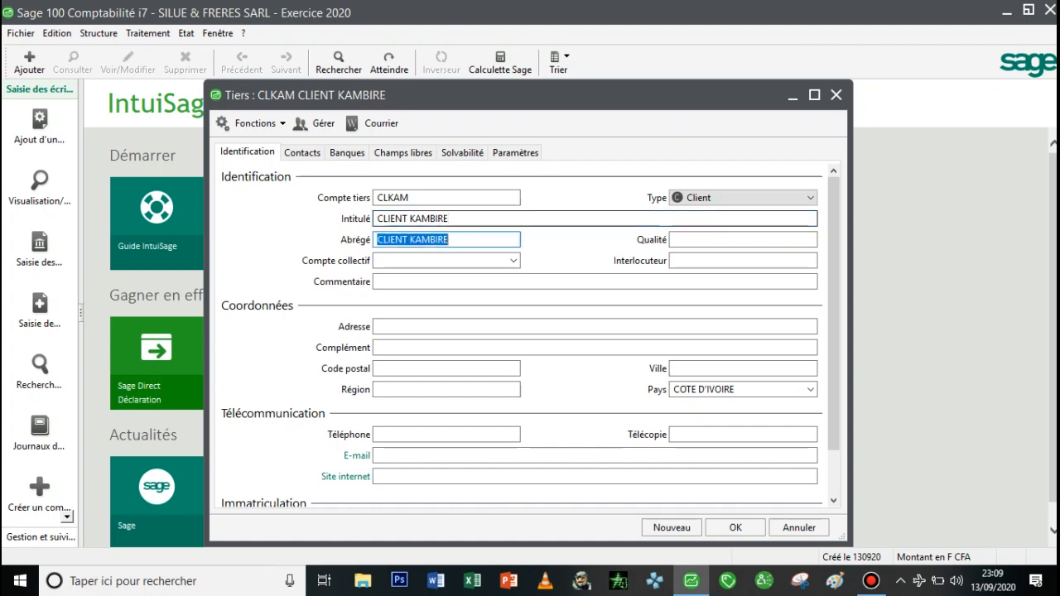
key(Tab)
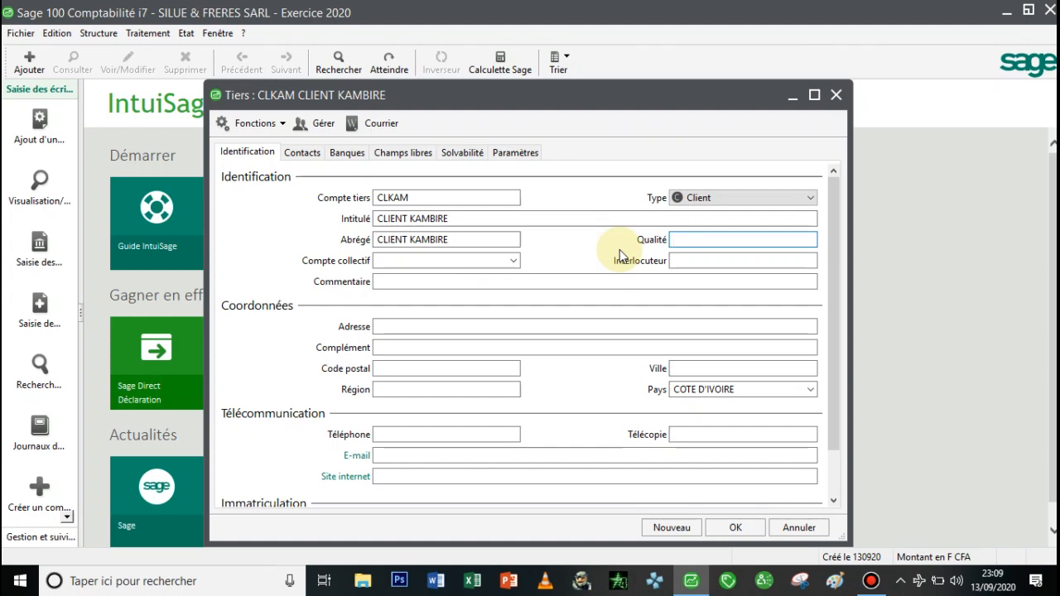
Step: Assign collective account 4111 to the new customer and save the third-party record
click(455, 258)
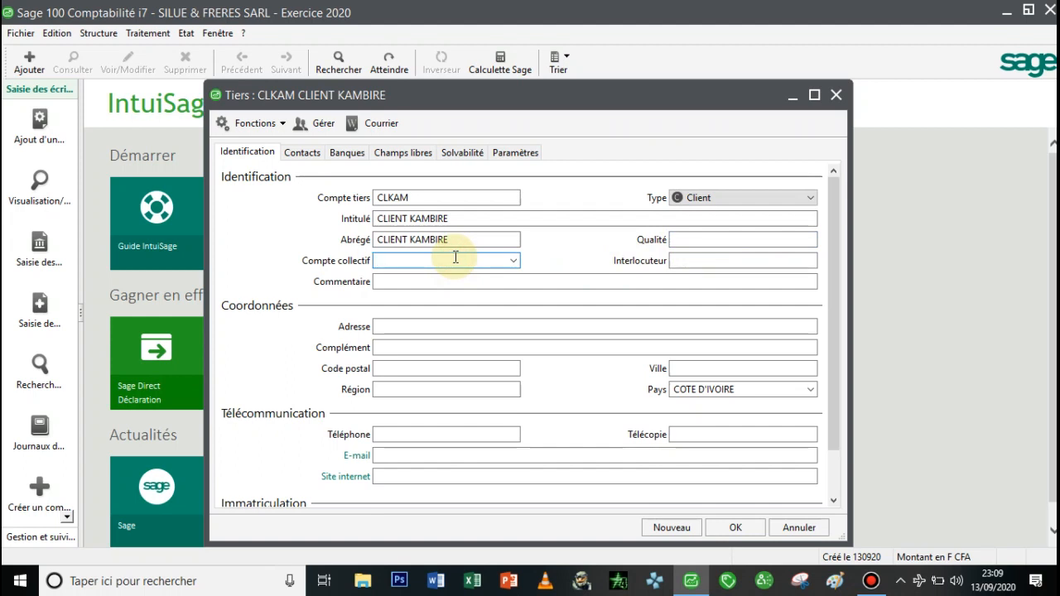
text(4111)
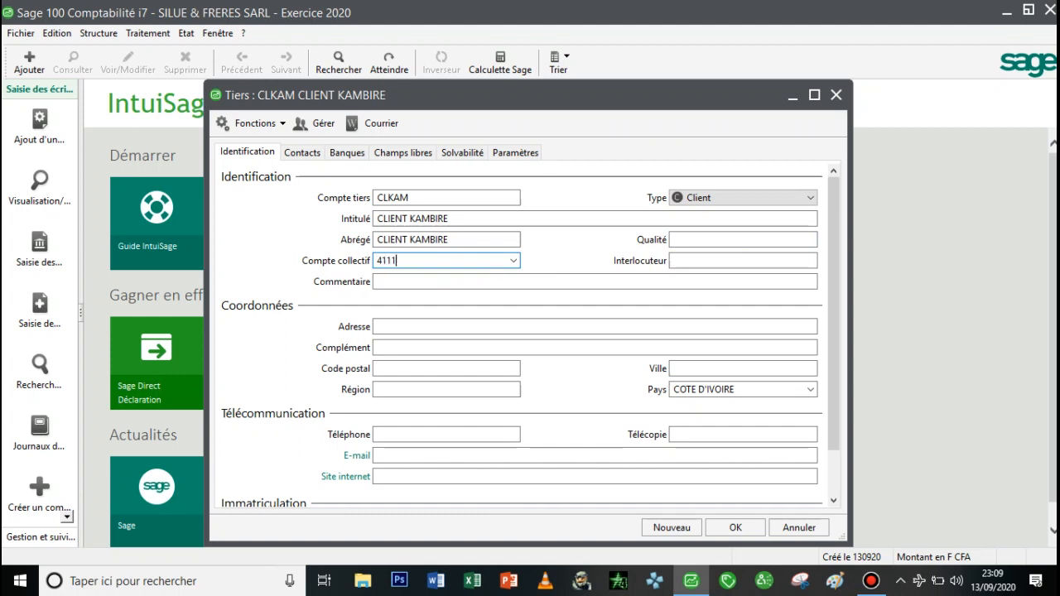
click(514, 262)
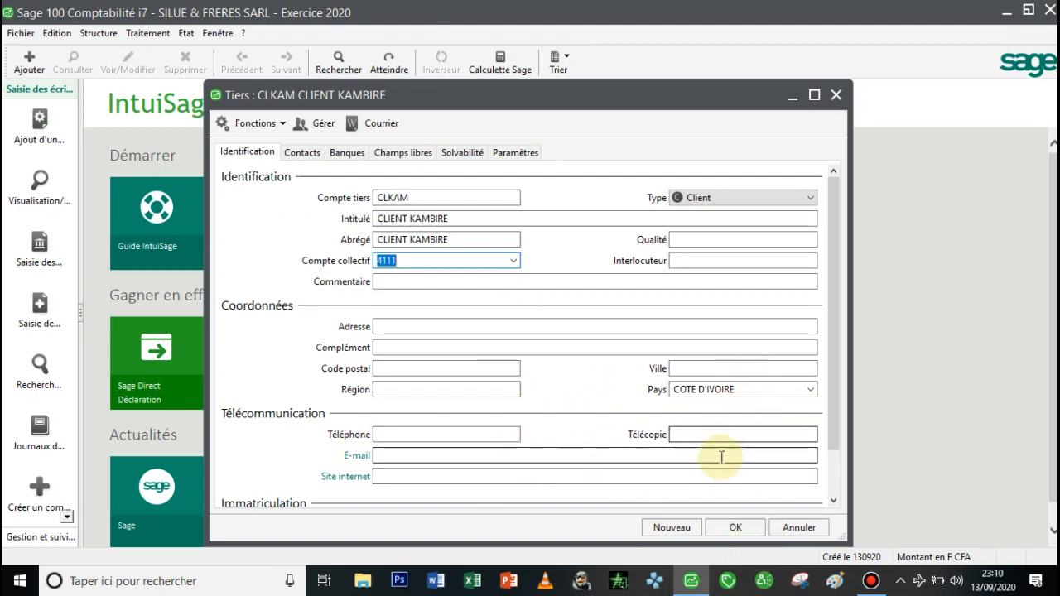
click(725, 528)
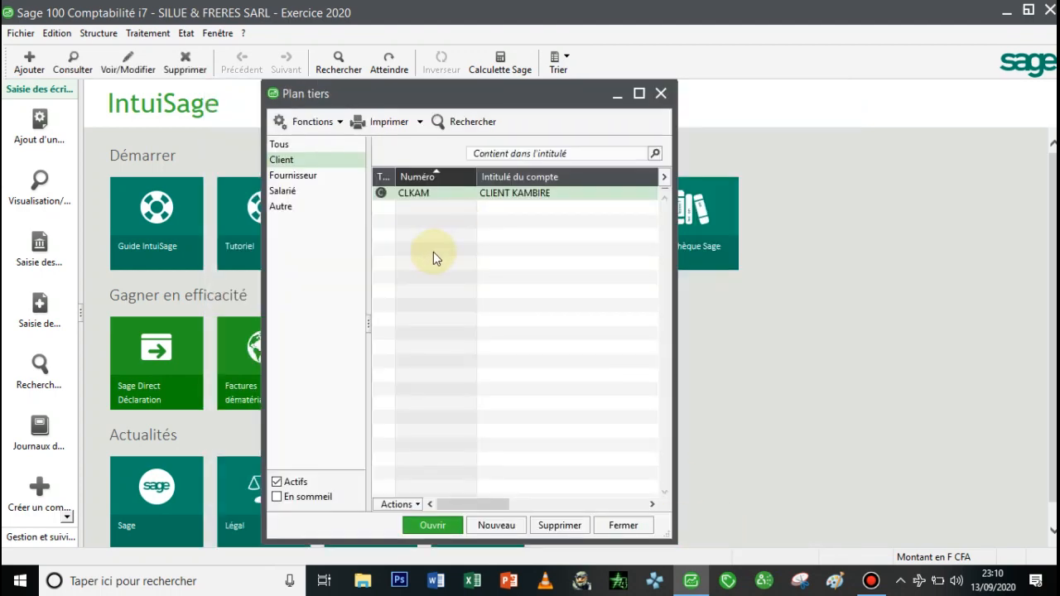
Step: Start a new third-party record in the Fournisseur category of the third-party plan
click(318, 178)
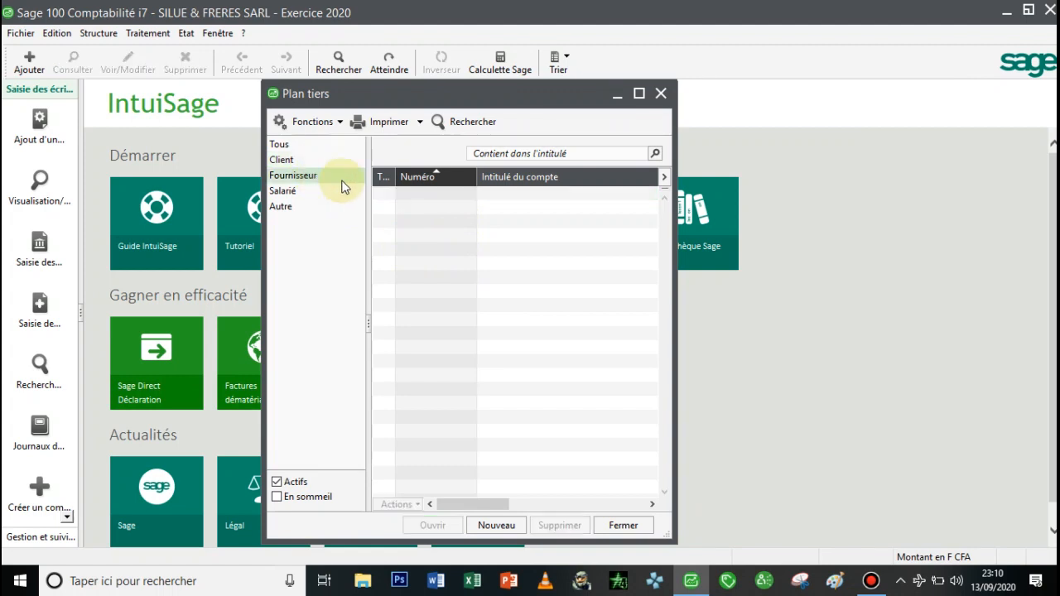
right_click(473, 219)
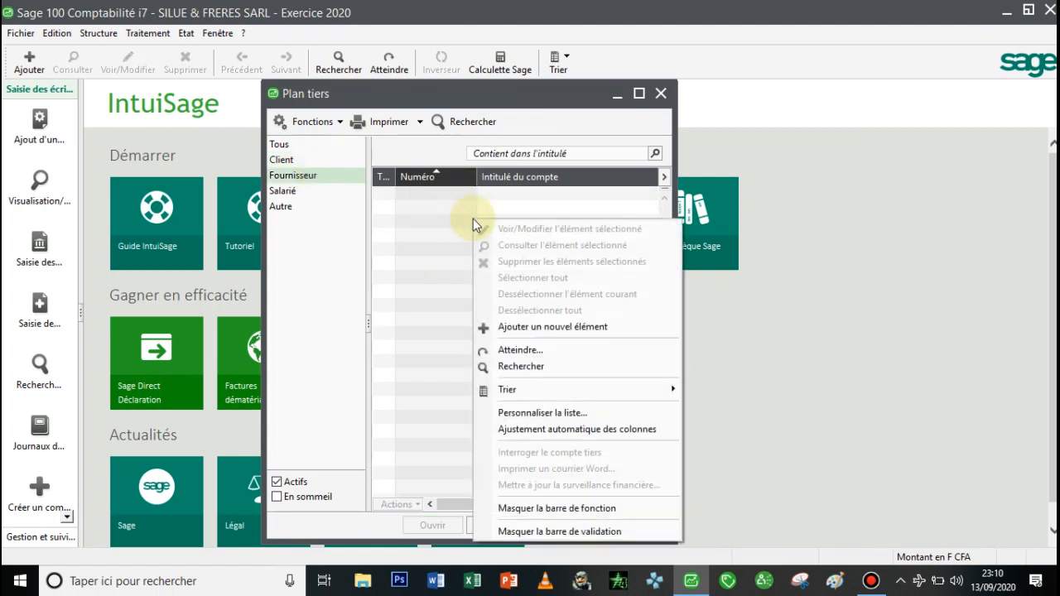
click(551, 328)
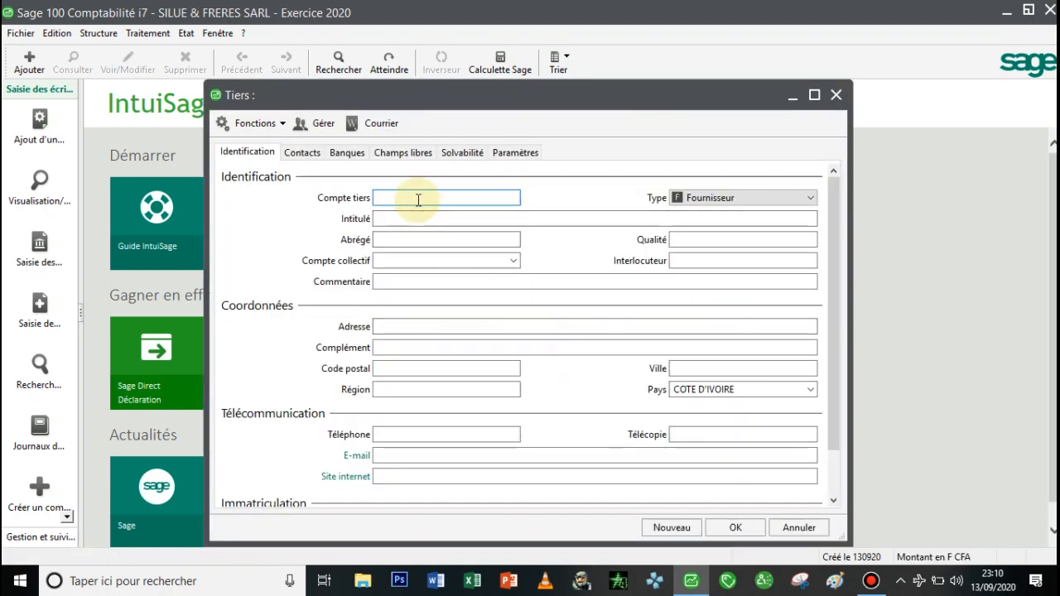
Step: Enter the supplier's third-party account code, fill in "FOURNISSEUR" followed by the supplier's surname as the title, and accept the proposed short name
text(FR)
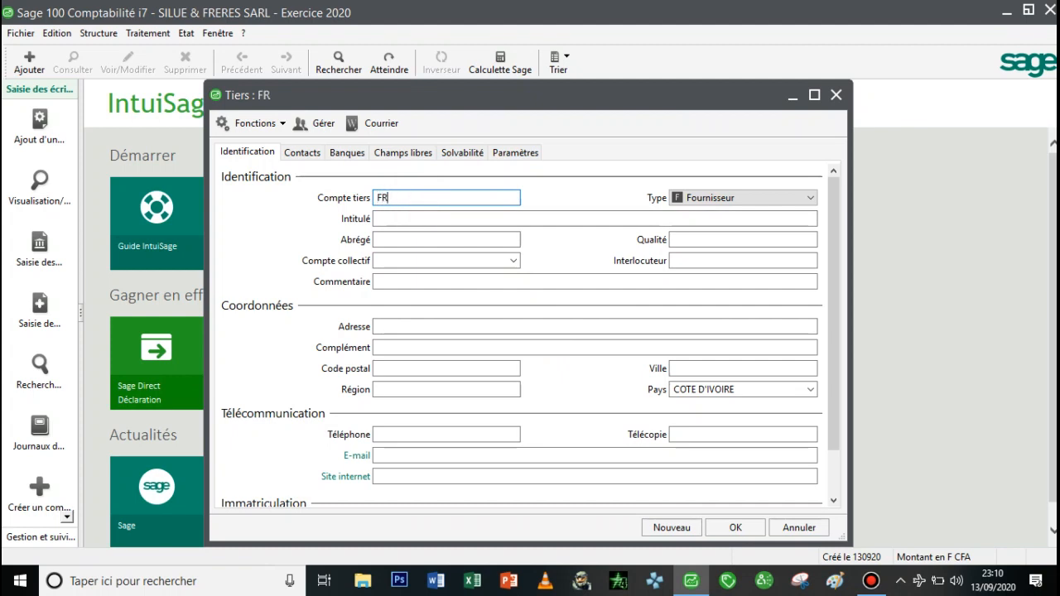
text(SORO)
key(Tab)
key(Tab)
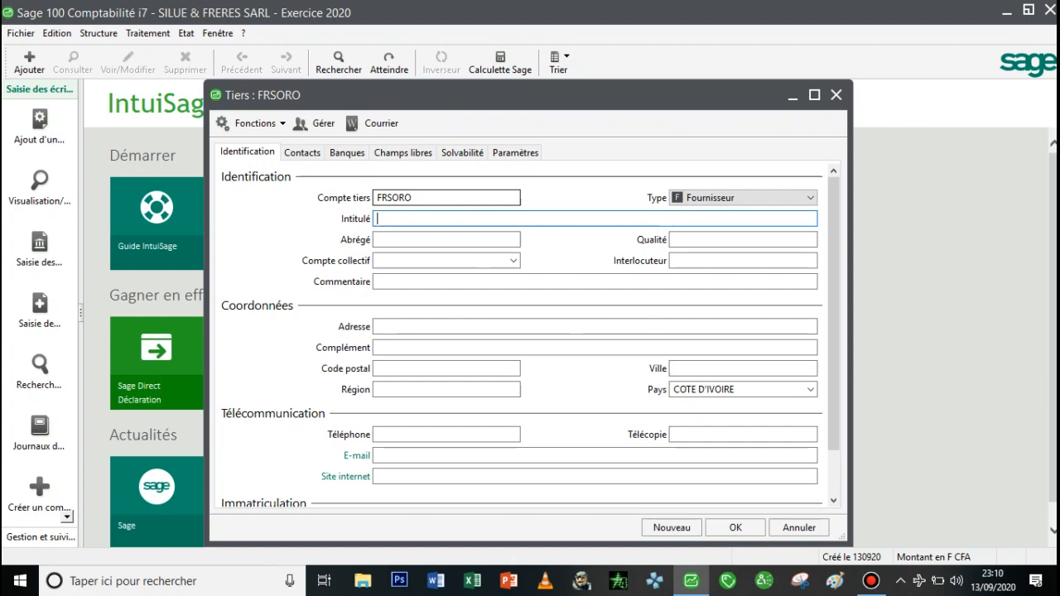
text(F)
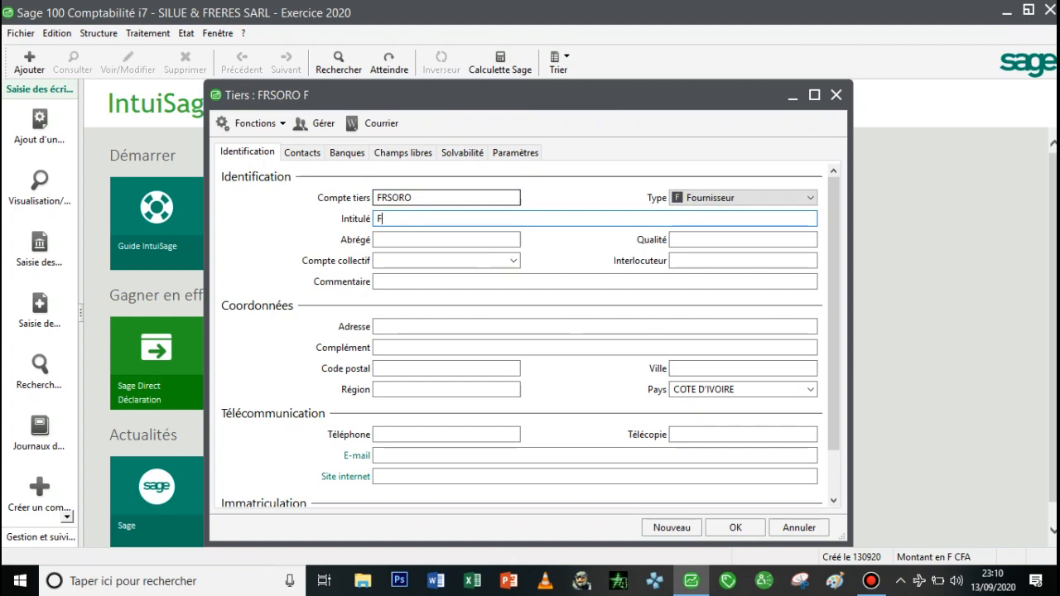
text(OURNISSEU)
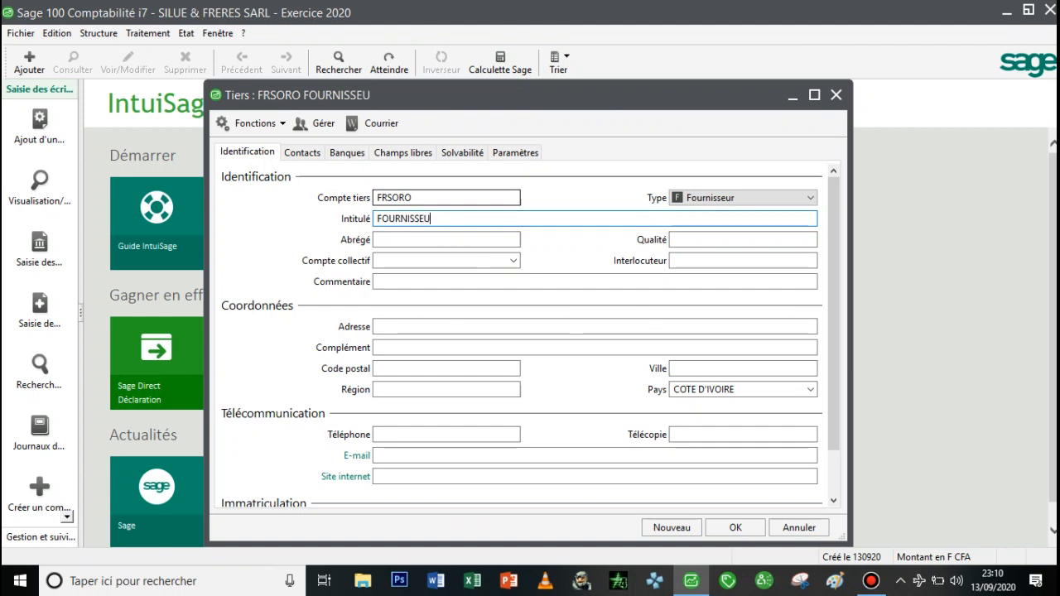
text(R SORO)
key(Tab)
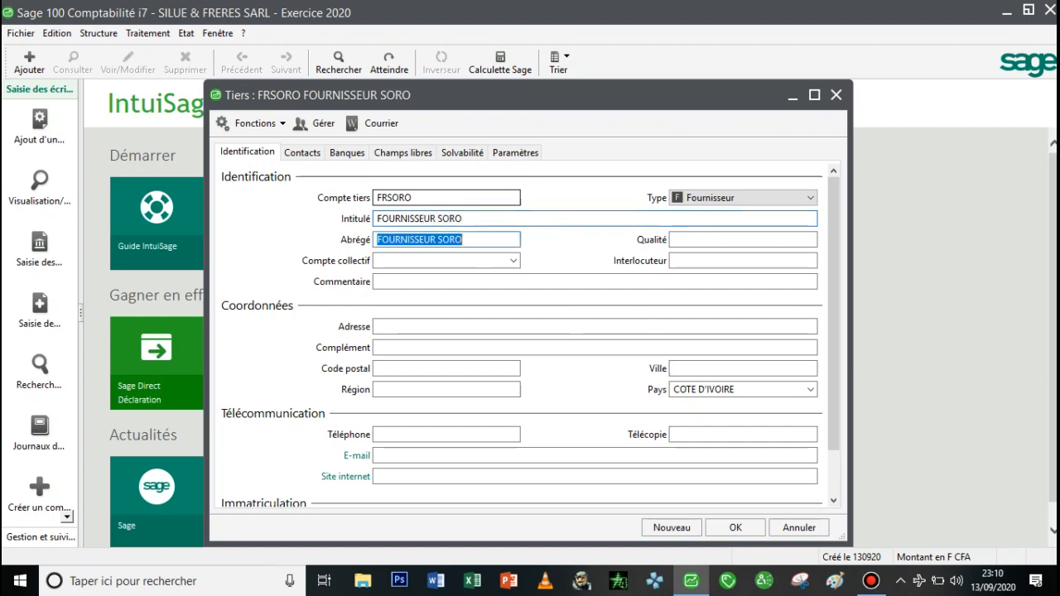
Step: Assign collective account 4011 to the new supplier and save the third-party record
key(Tab)
key(Tab)
text(4011)
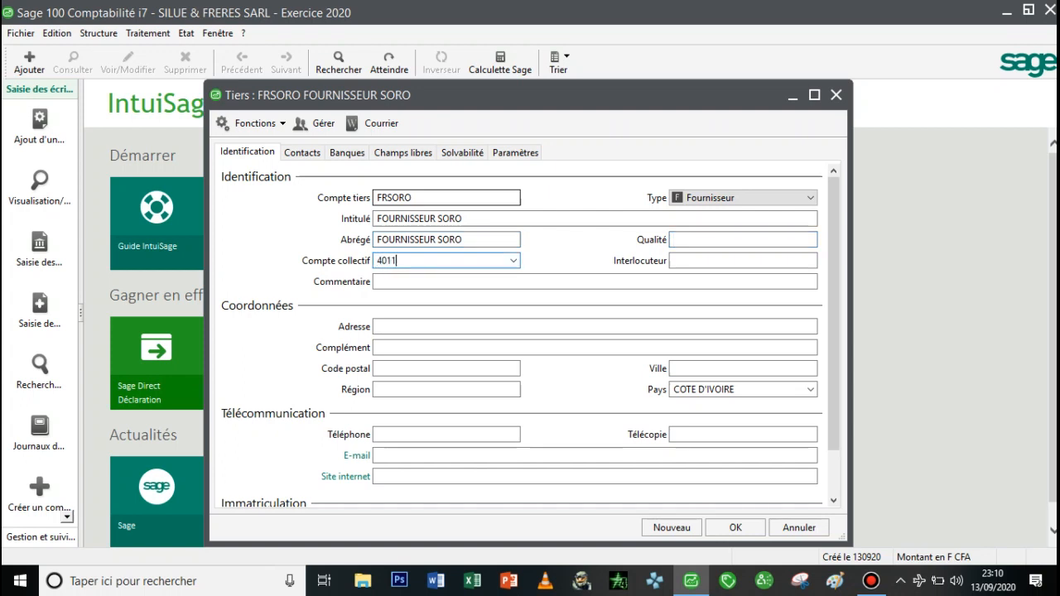
click(514, 261)
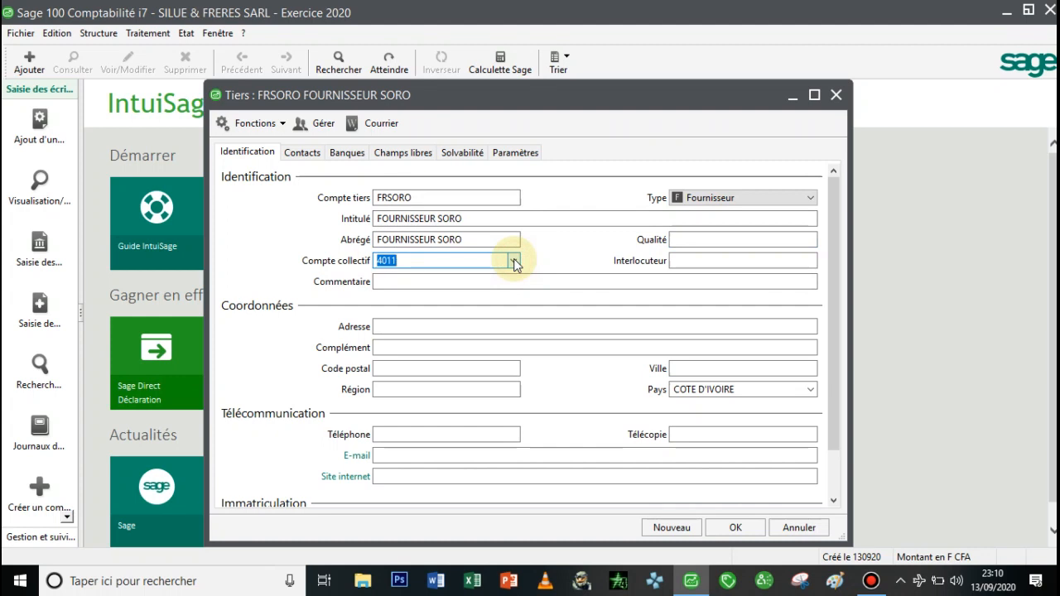
click(736, 528)
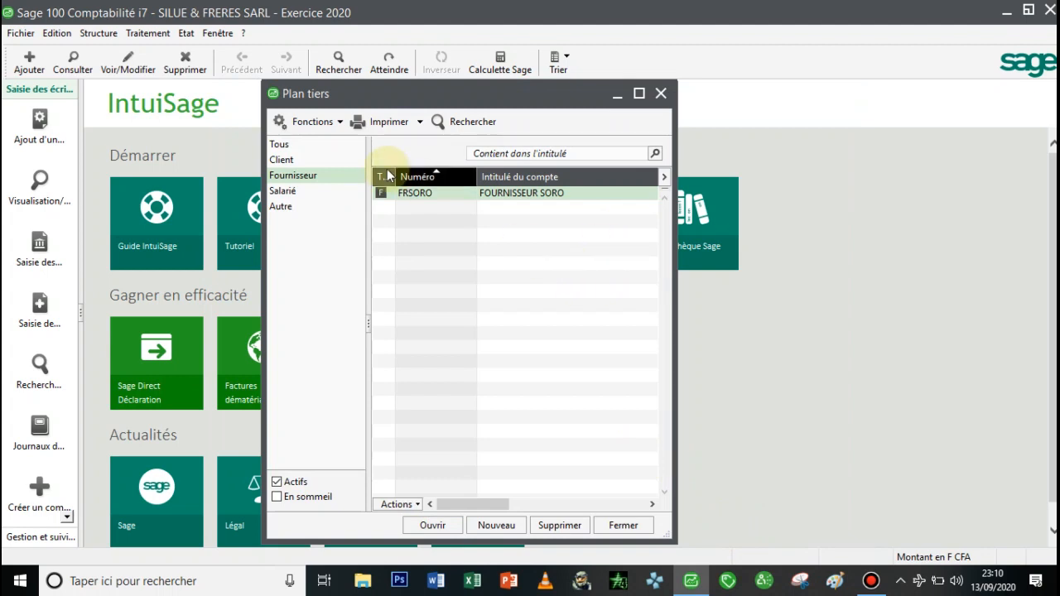
Step: Show third parties of all types in the third-party plan, and close the plan
click(305, 146)
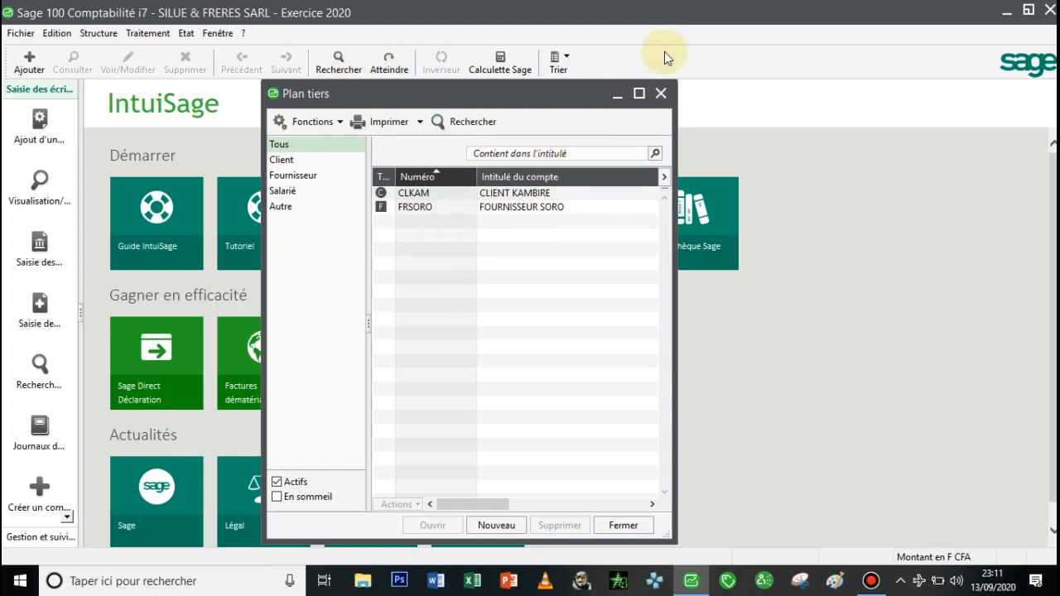
click(661, 93)
click(98, 33)
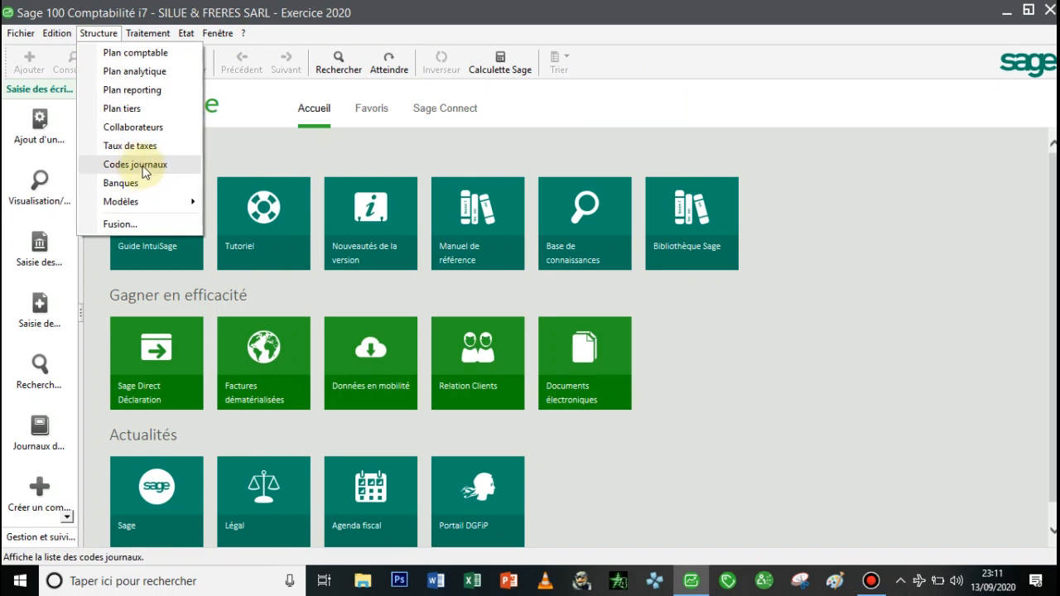
click(143, 168)
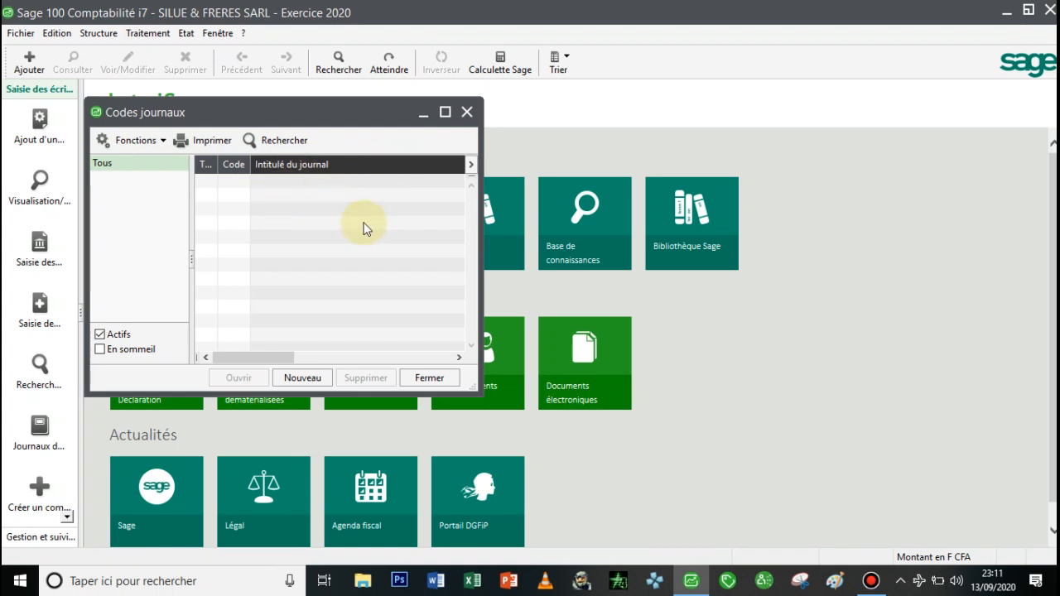
drag(357, 107, 512, 108)
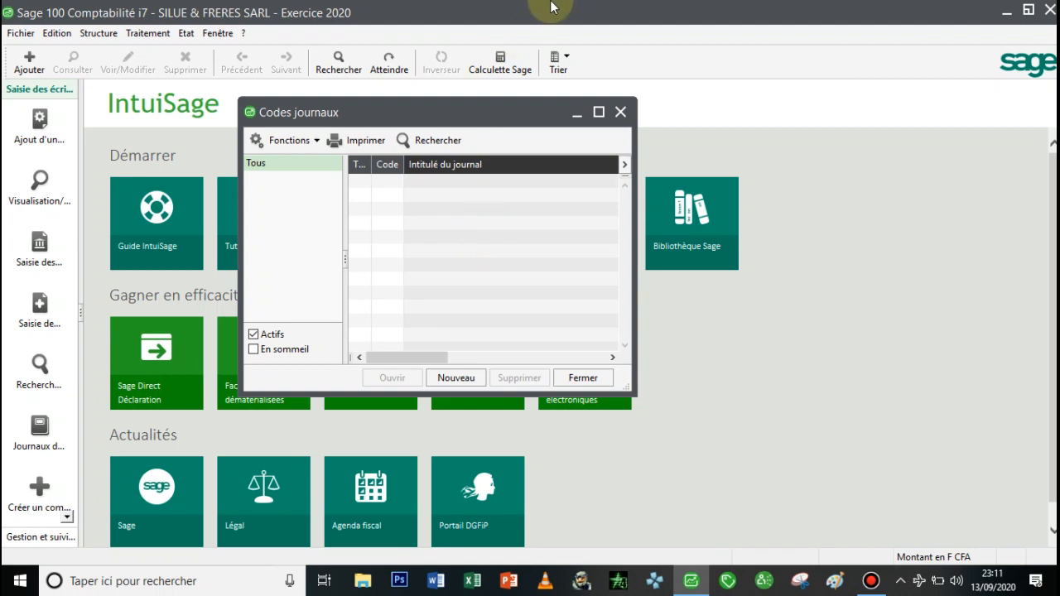
click(593, 9)
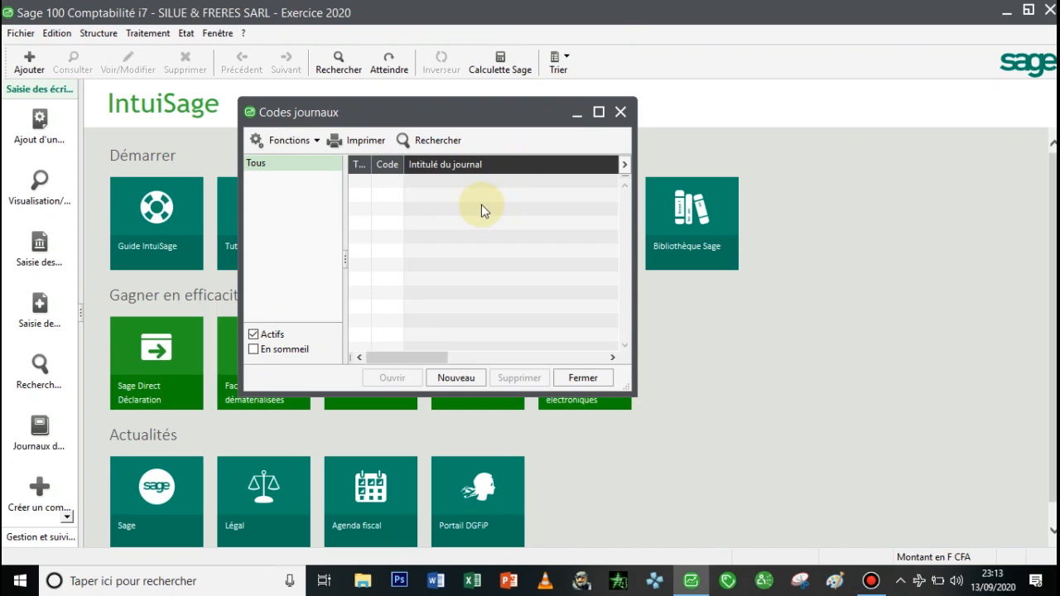
click(620, 112)
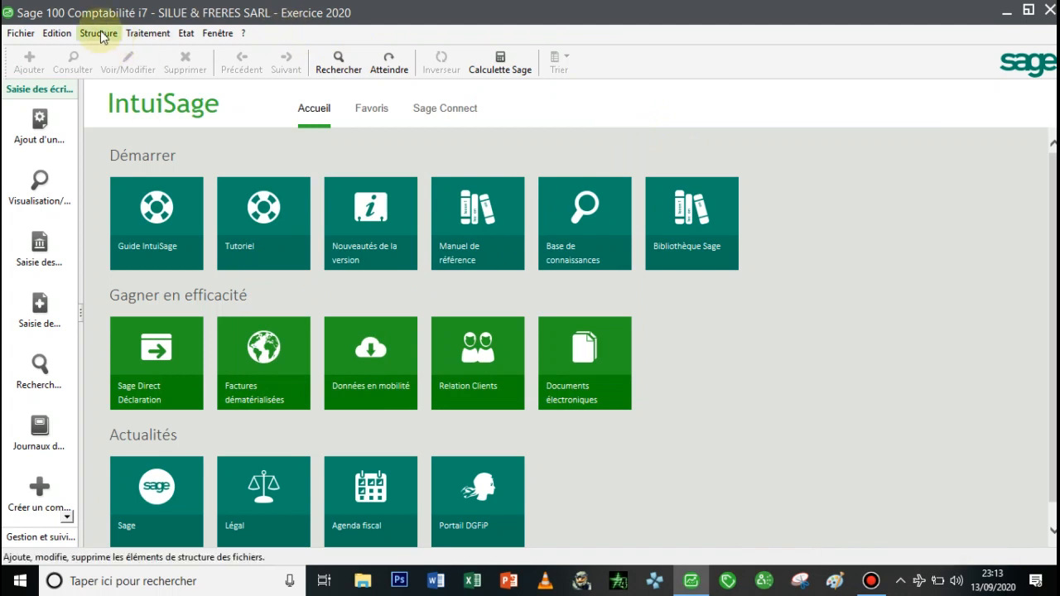
Step: Open the list of journal codes and start the creation of a new journal code
click(100, 32)
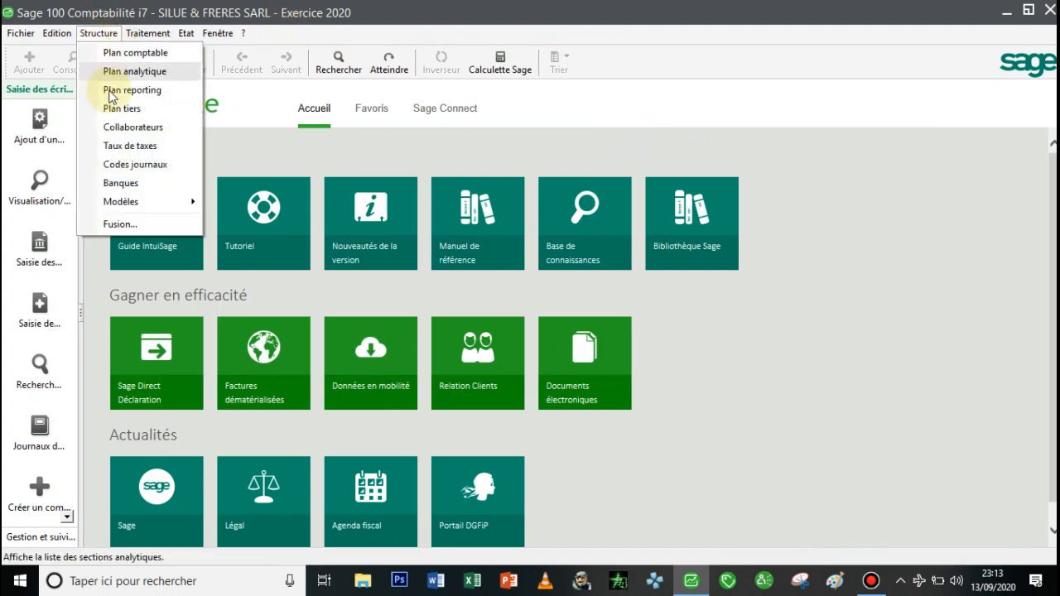
click(125, 169)
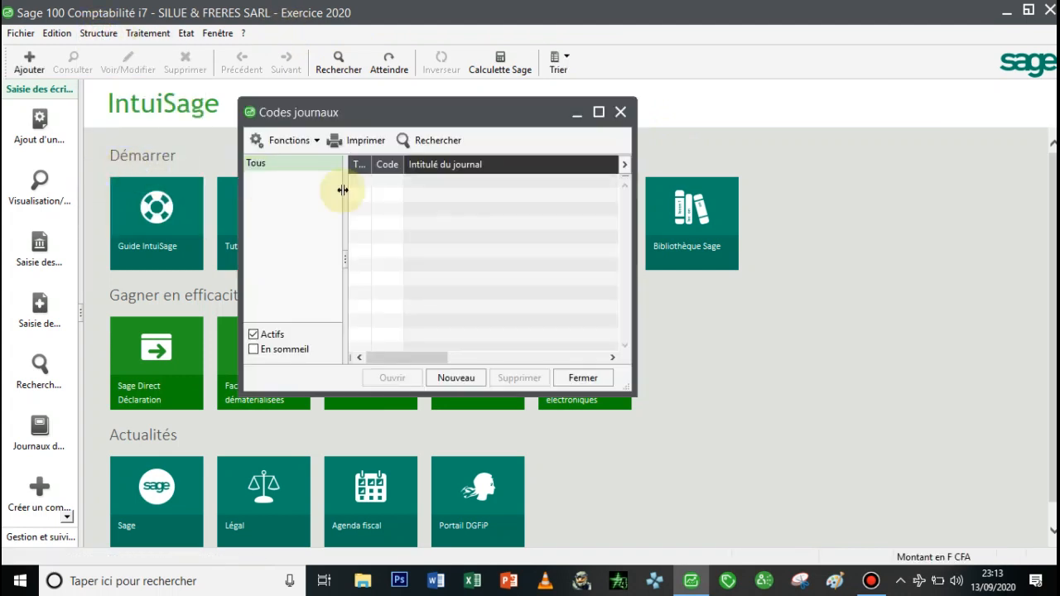
right_click(475, 214)
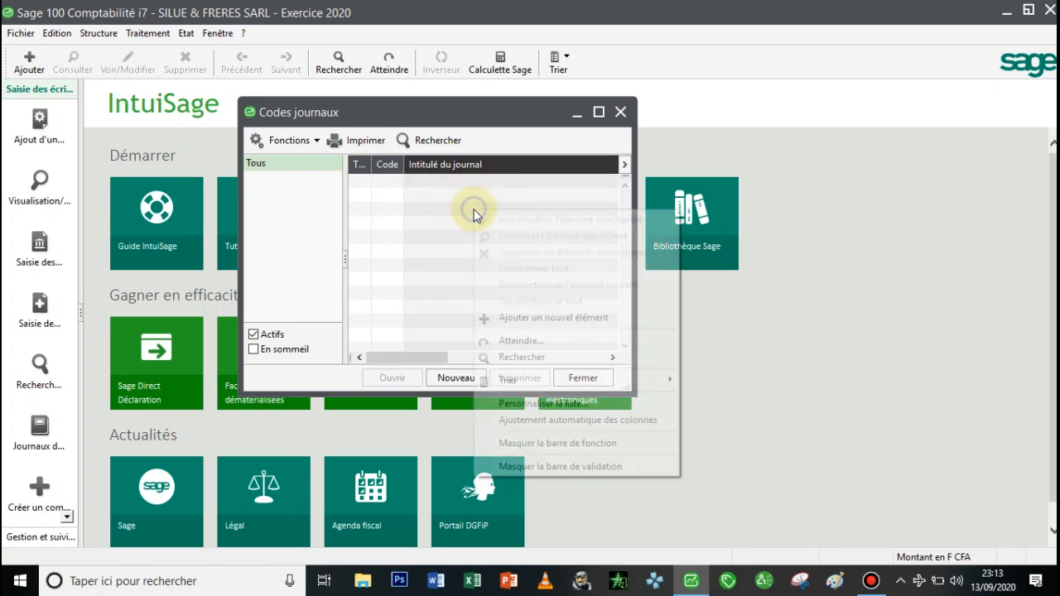
click(551, 318)
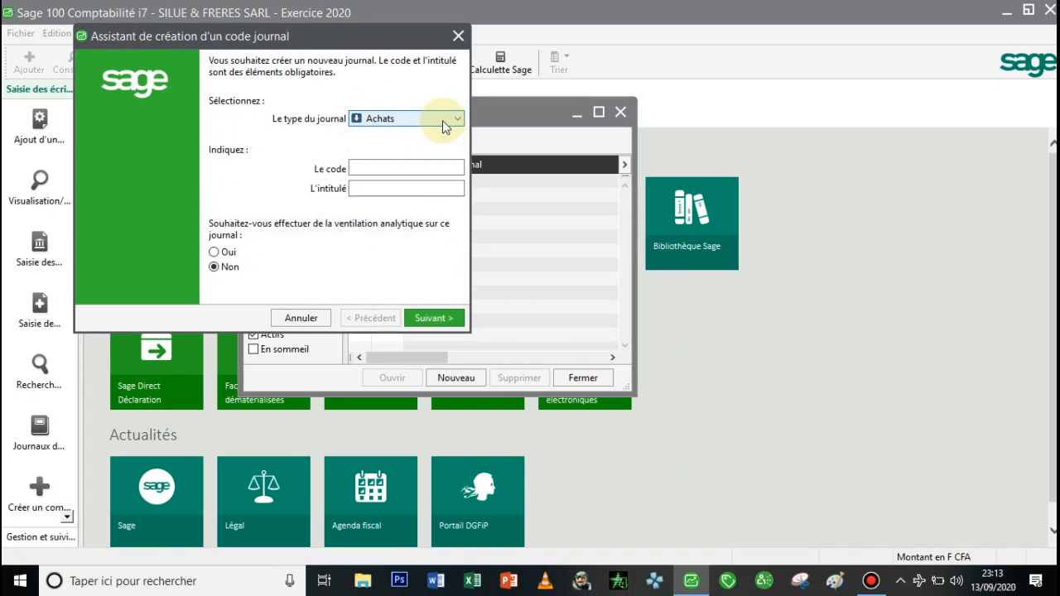
Step: Create the Achats journal with code ACH and title JOURNAL ACHAT, keeping continuous numbering per journal, and choose to create another journal
click(411, 167)
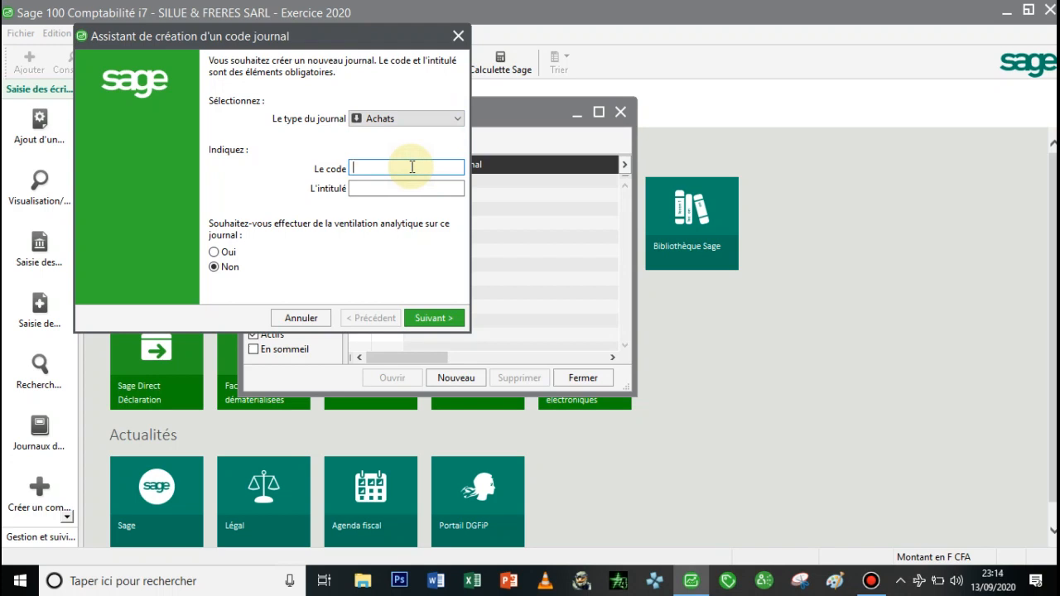
text(ACH)
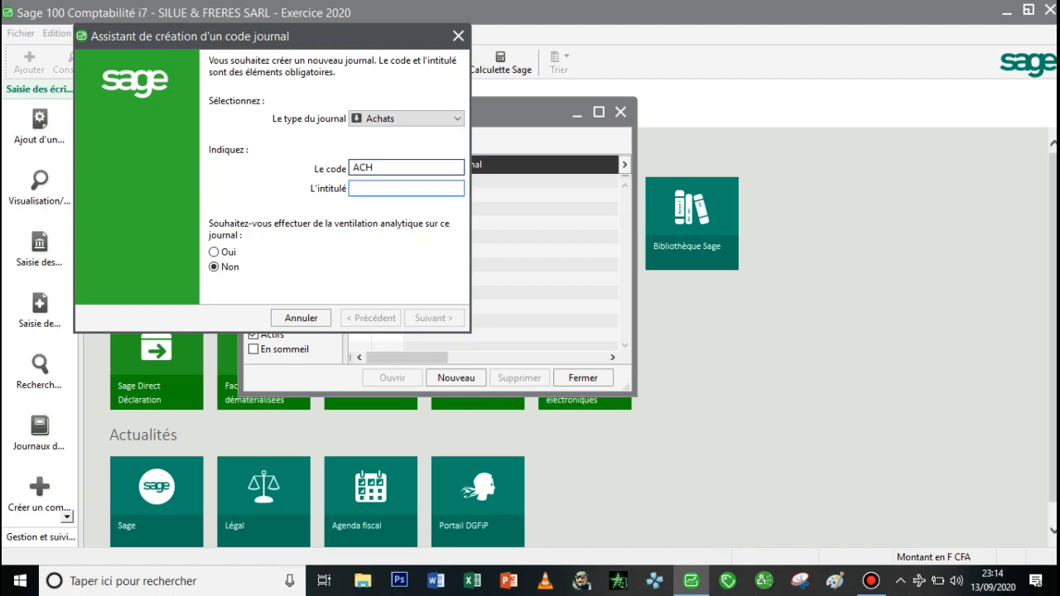
text(JOU)
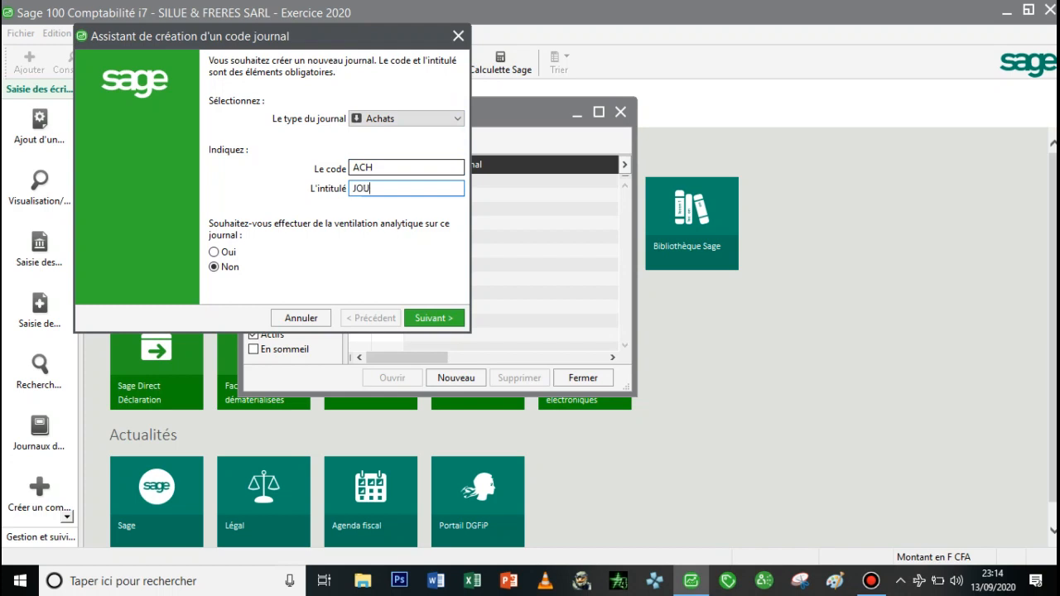
text(RNAL ACHAT)
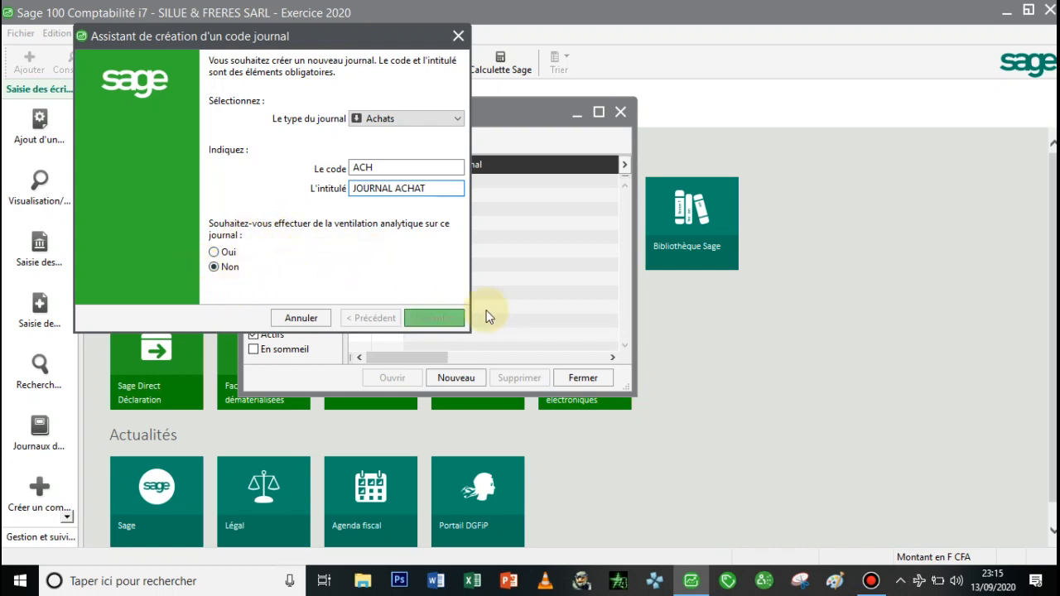
click(438, 321)
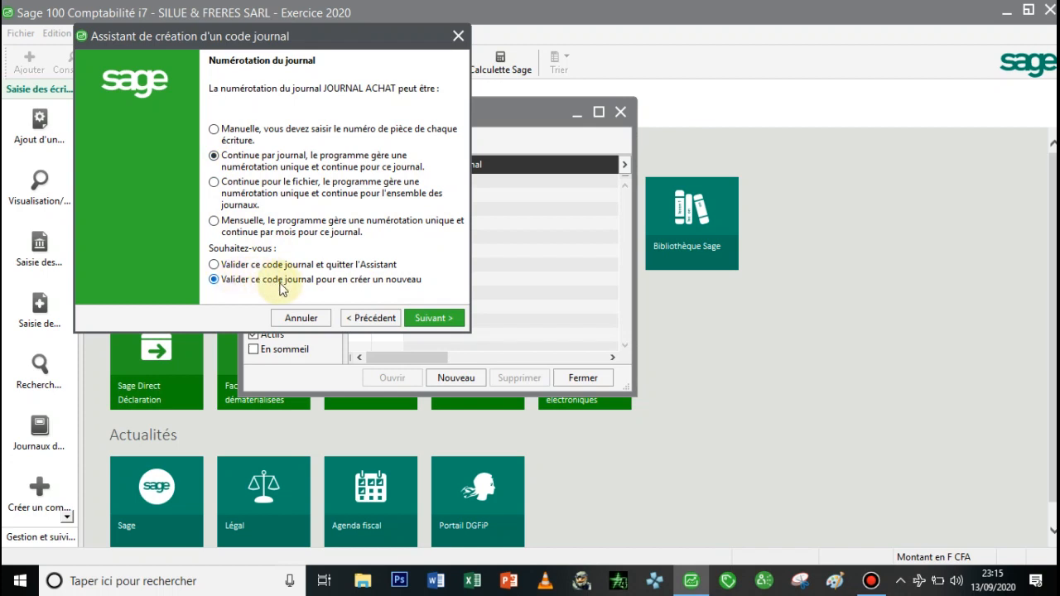
click(427, 318)
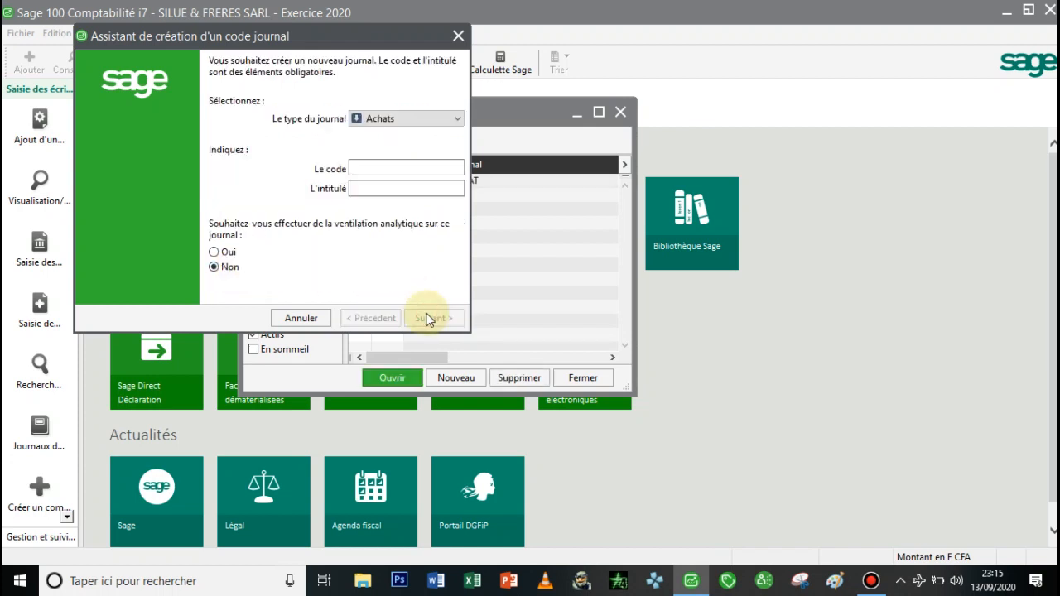
Step: Create a Ventes journal with code VTE and title JOURNAL VENTE, keeping continuous numbering per journal, and continue to another new journal
click(447, 117)
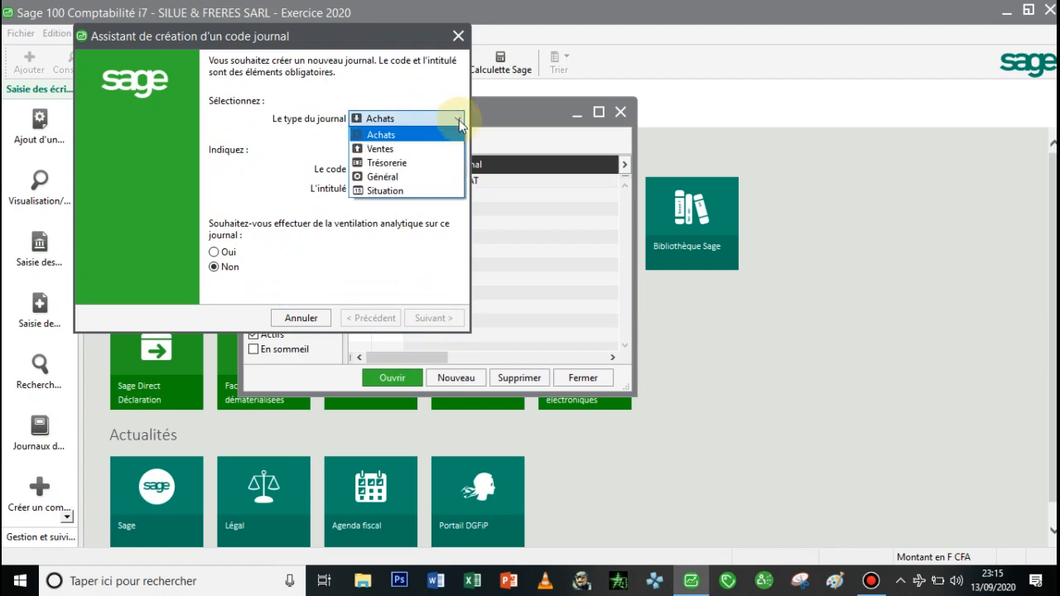
click(459, 119)
click(458, 118)
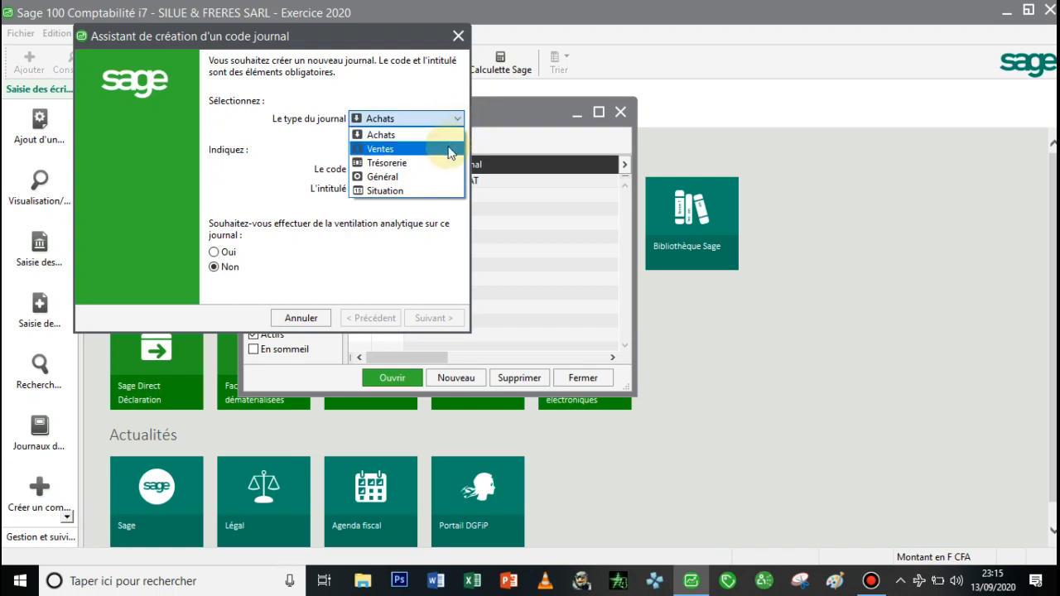
click(448, 150)
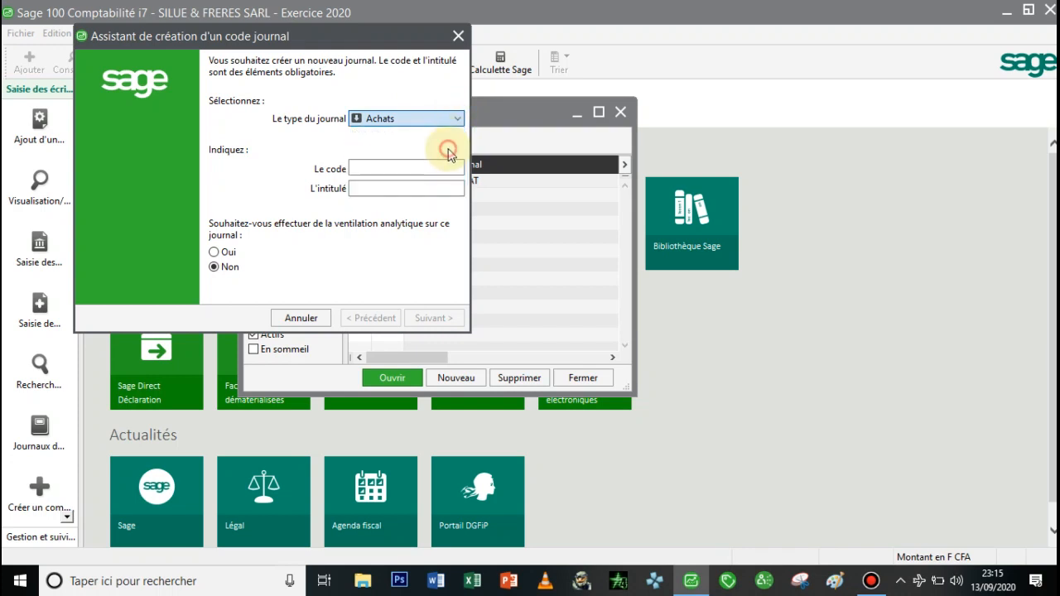
click(395, 168)
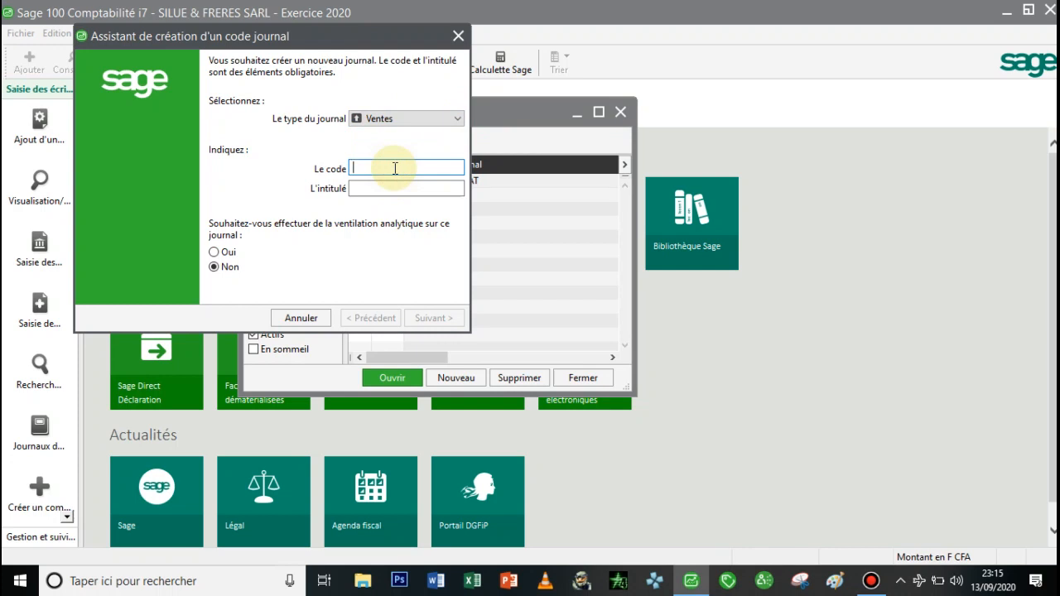
text(VTE)
key(Tab)
text(JOUR)
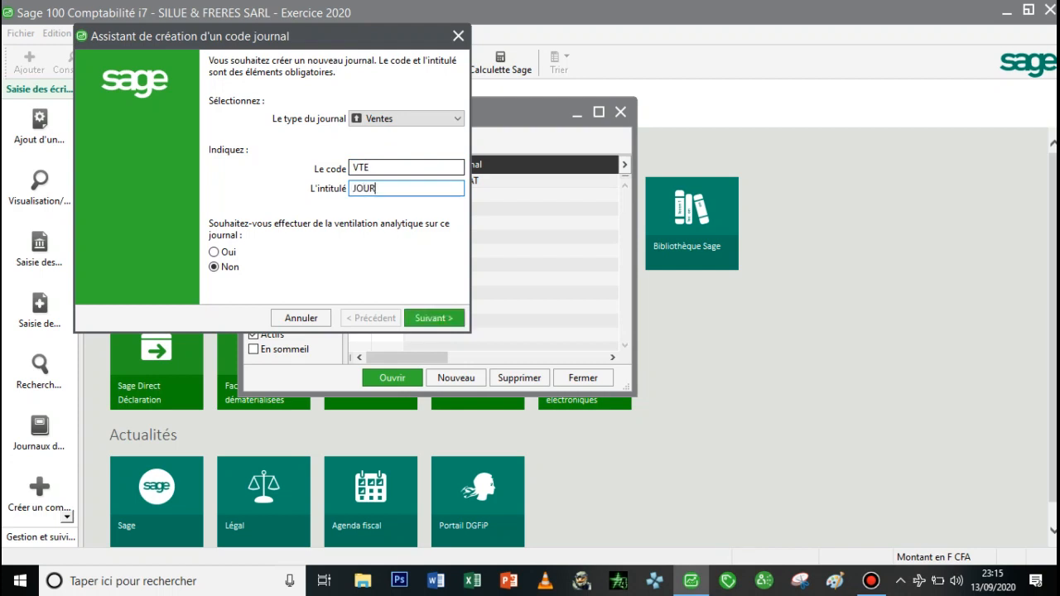
text(NAL VENTE)
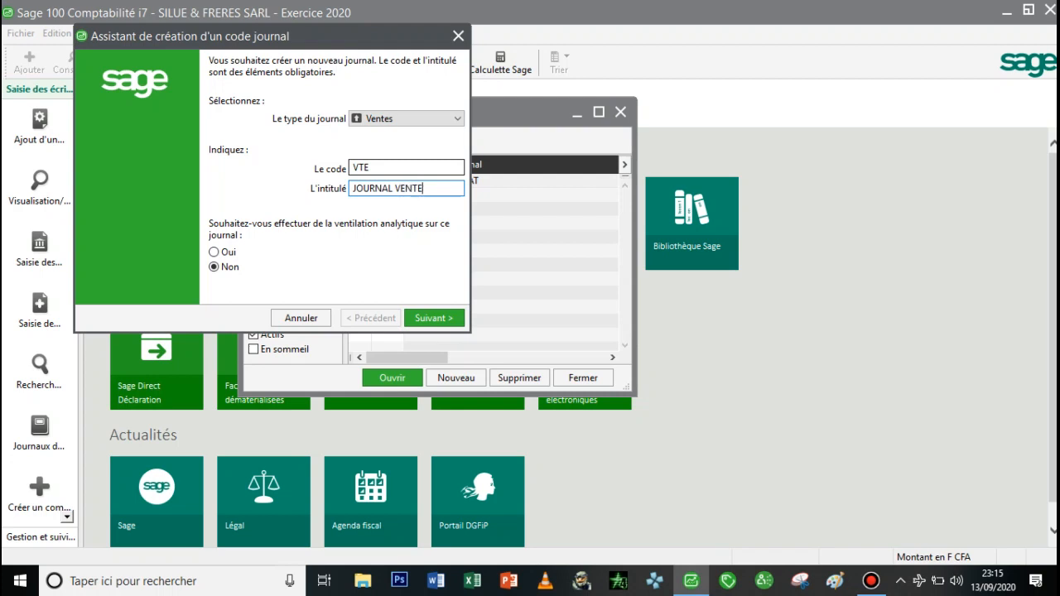
click(429, 318)
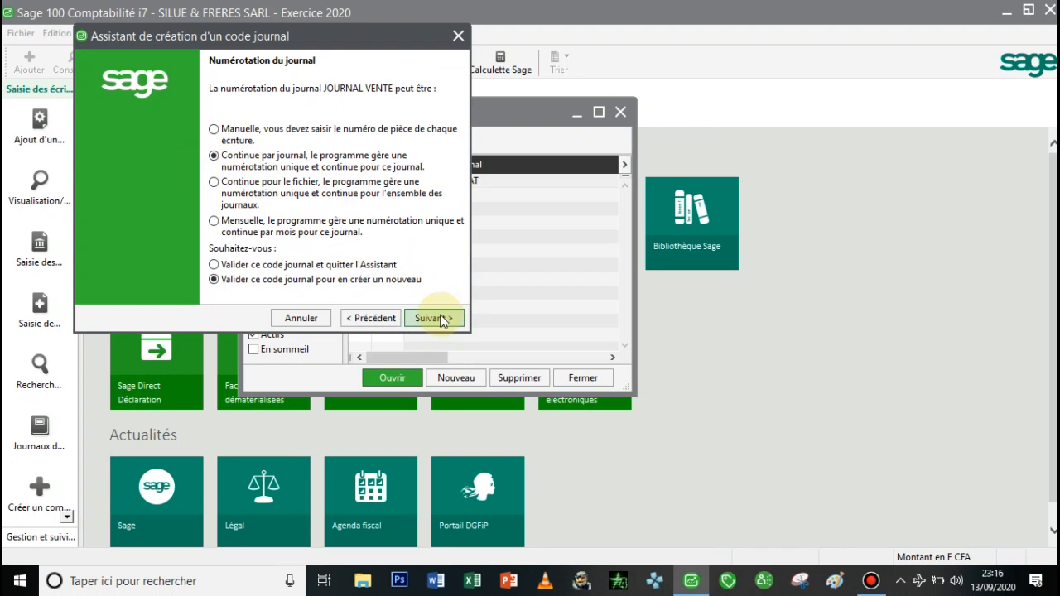
click(432, 318)
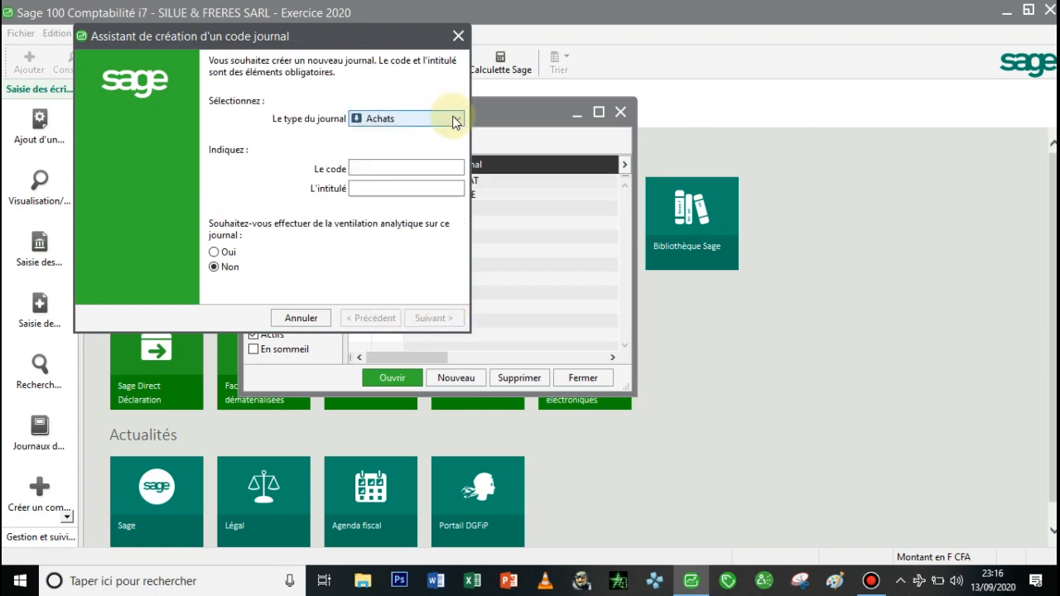
Step: Create a Général journal with code OP and title JOURNAL OPERATIONS DIVERSES, keeping continuous numbering per journal, and continue to another new journal
click(455, 121)
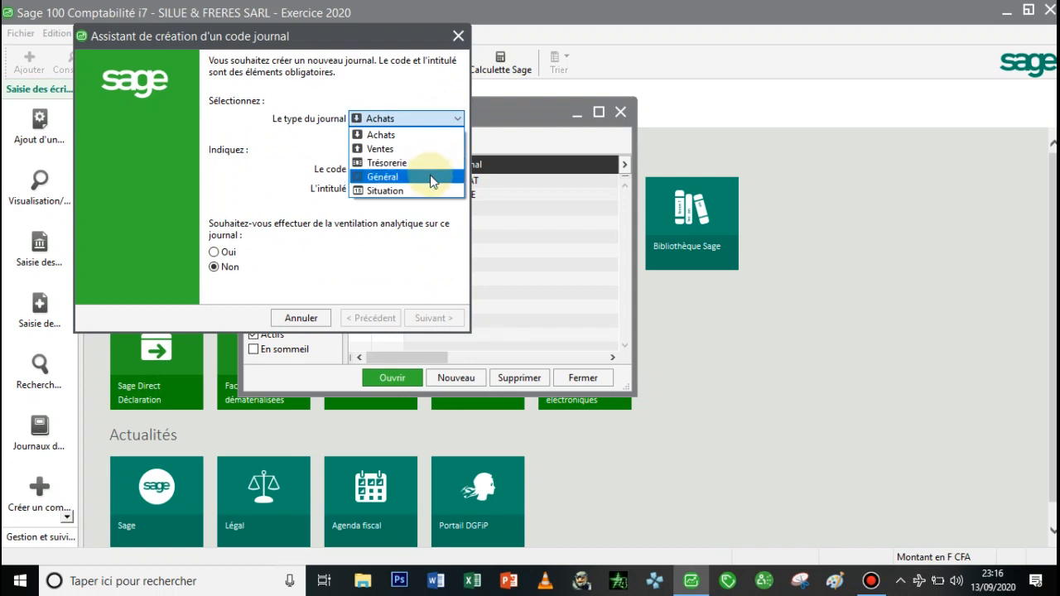
click(430, 177)
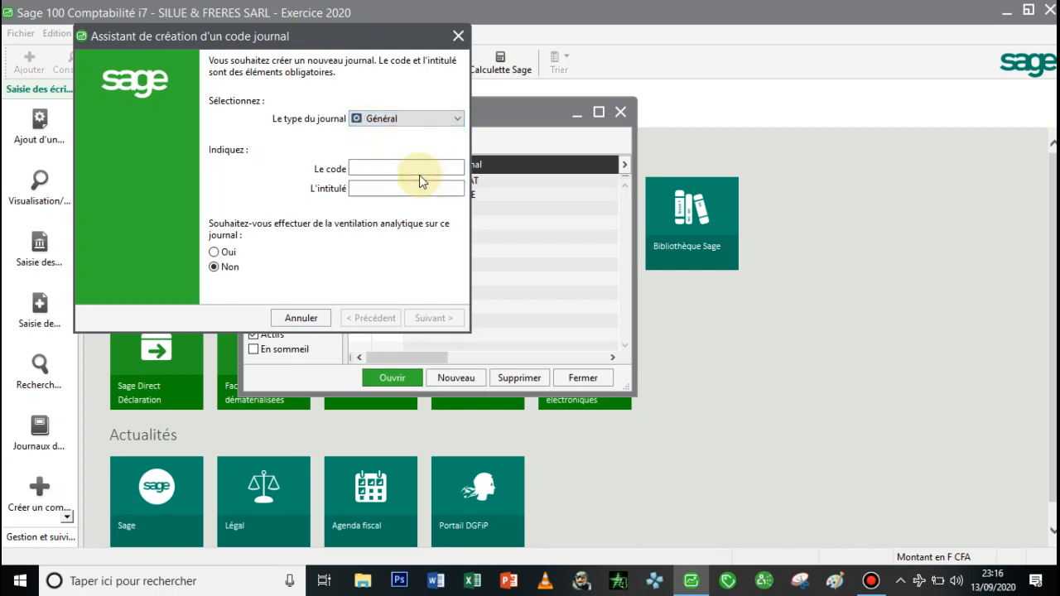
click(413, 166)
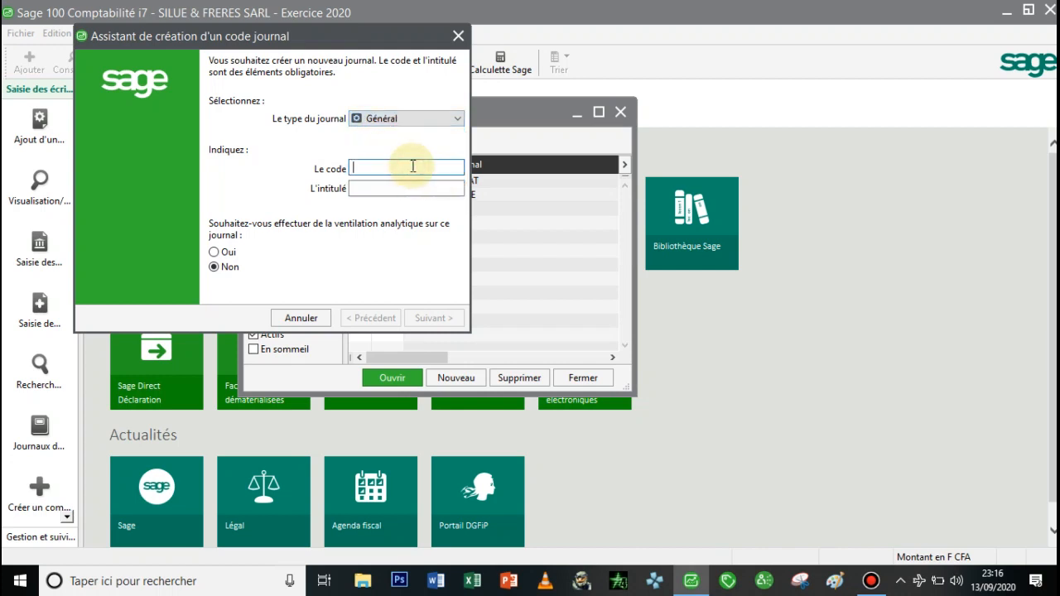
text(OP)
key(Tab)
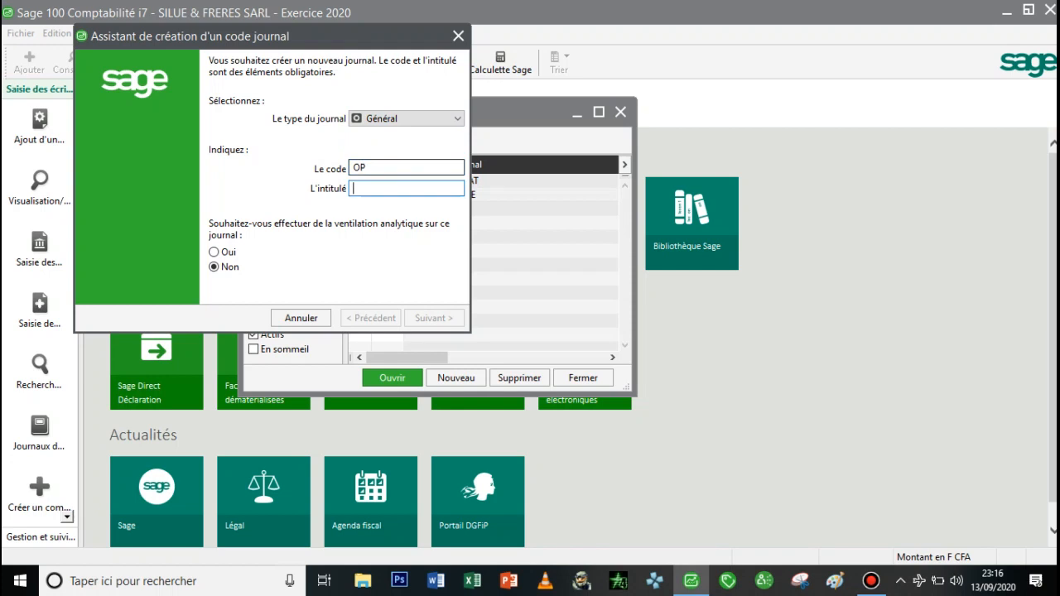
text(JOUR)
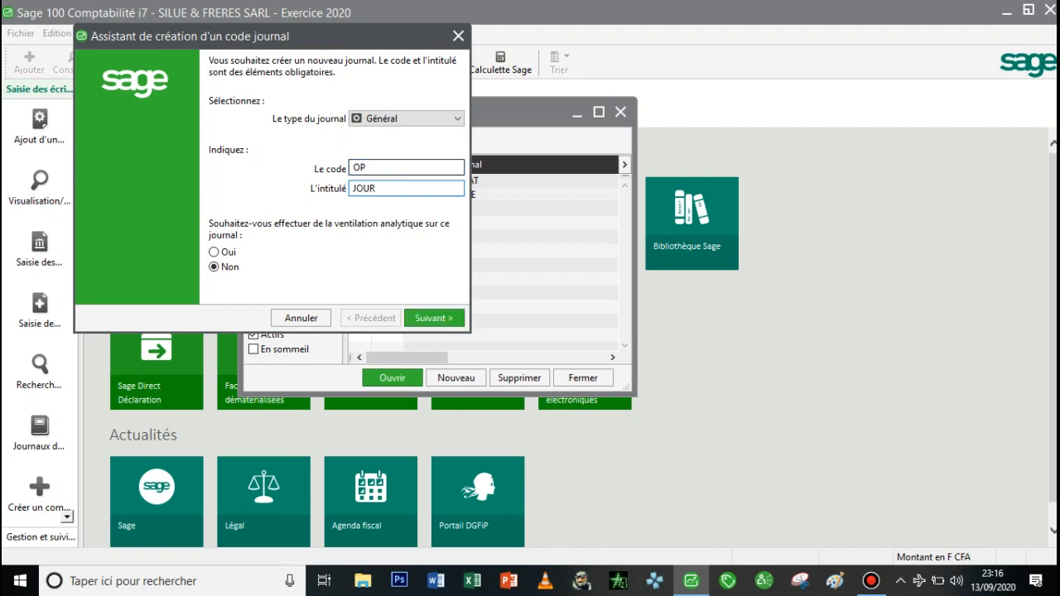
text(NAL)
text( O)
text(PER)
text(ATIONS)
text( DIVERSES)
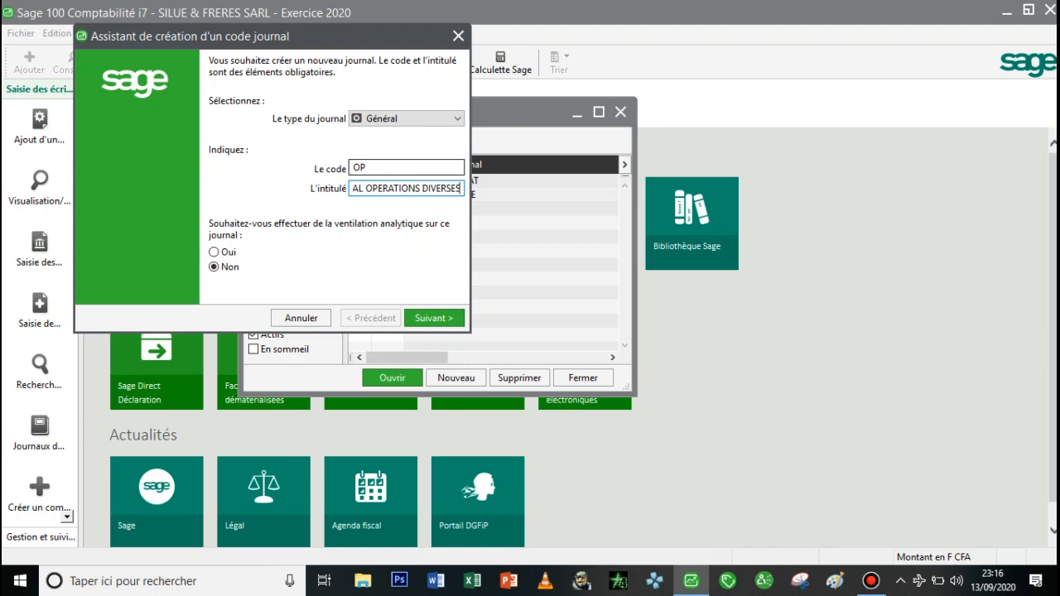
click(432, 318)
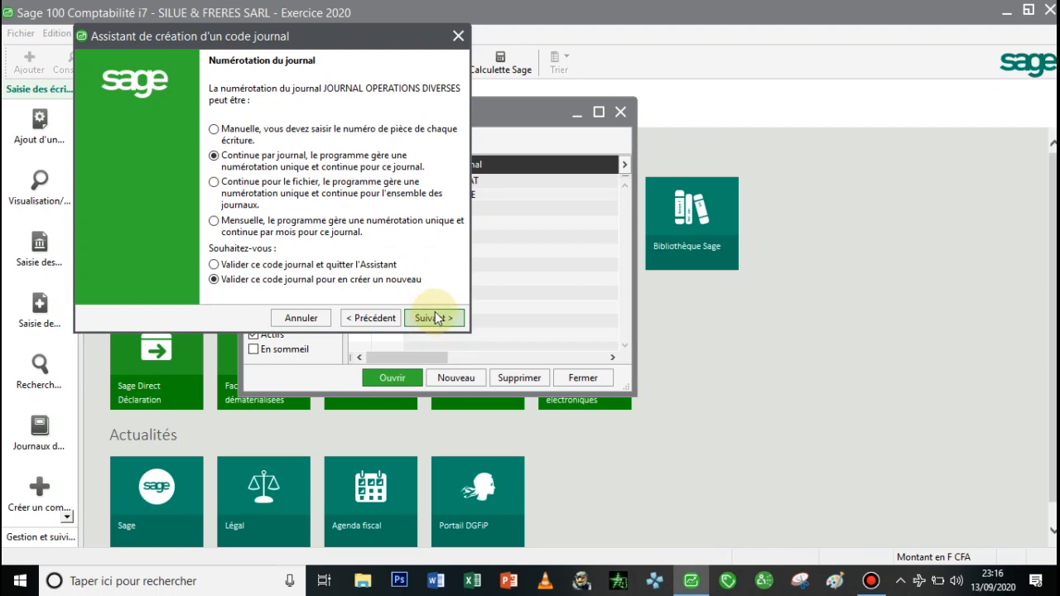
click(435, 318)
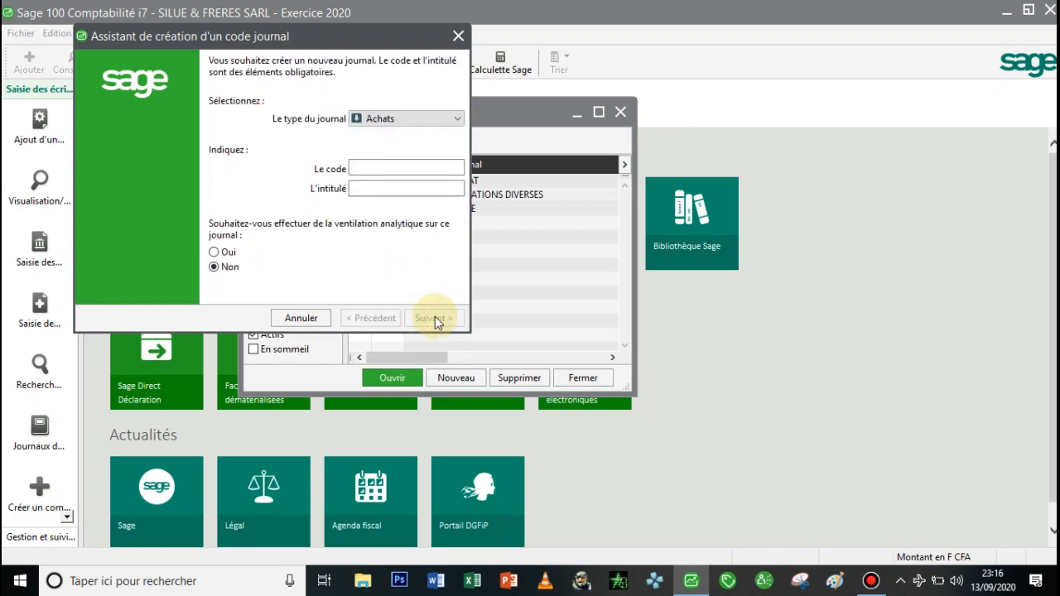
click(451, 119)
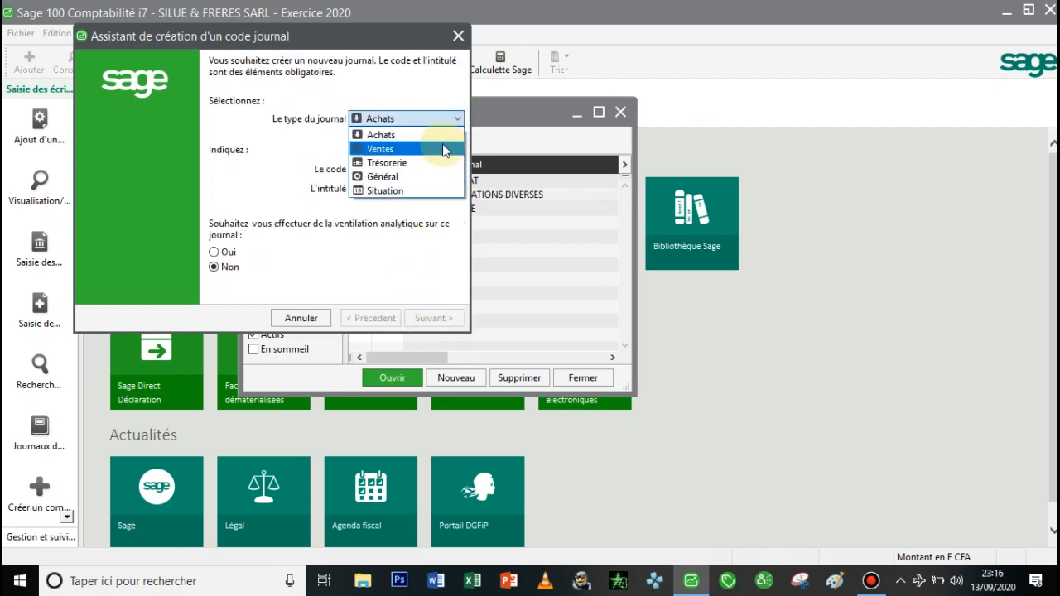
click(442, 163)
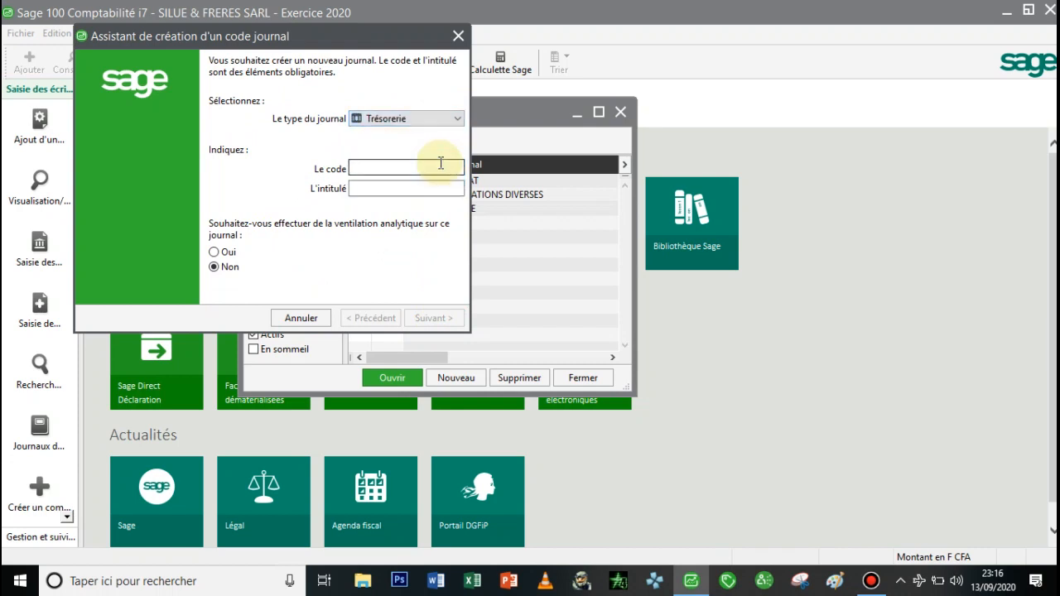
drag(416, 35, 678, 122)
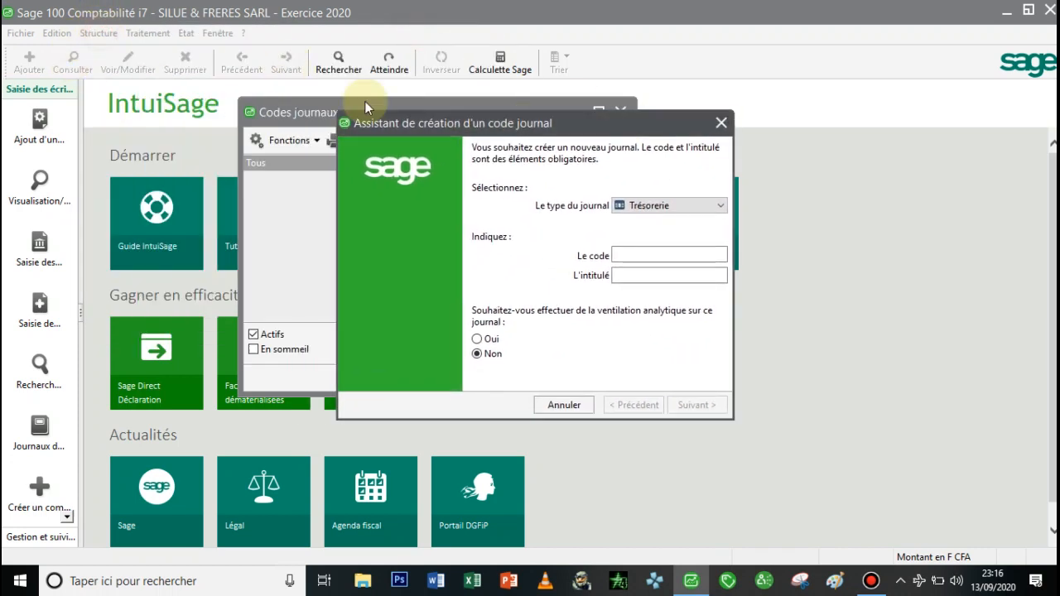
click(721, 126)
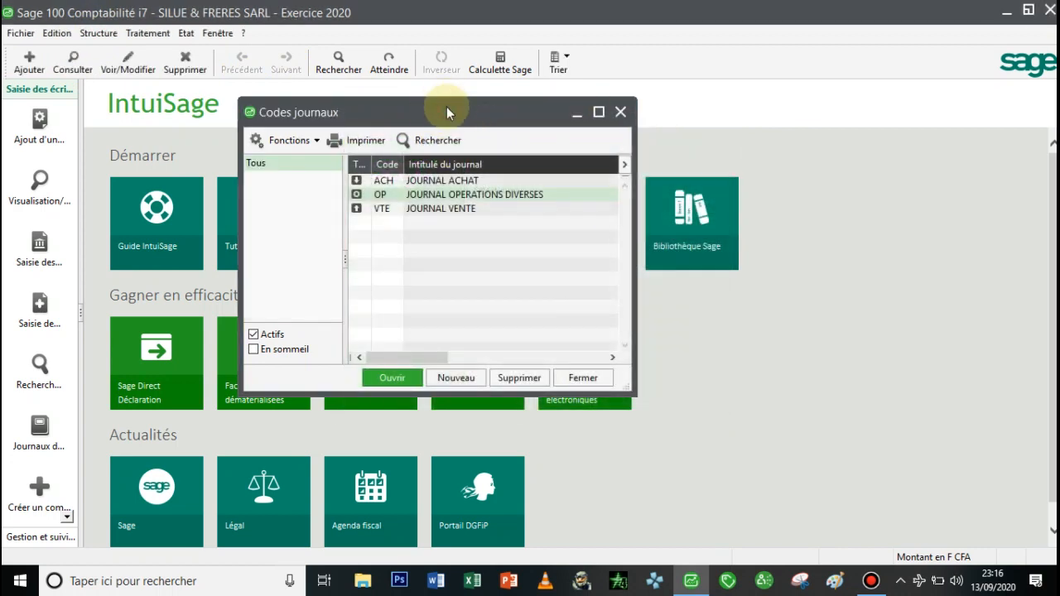
Step: Open the chart of accounts and create general account 521 titled BANQUE, continuing to another new account
click(98, 33)
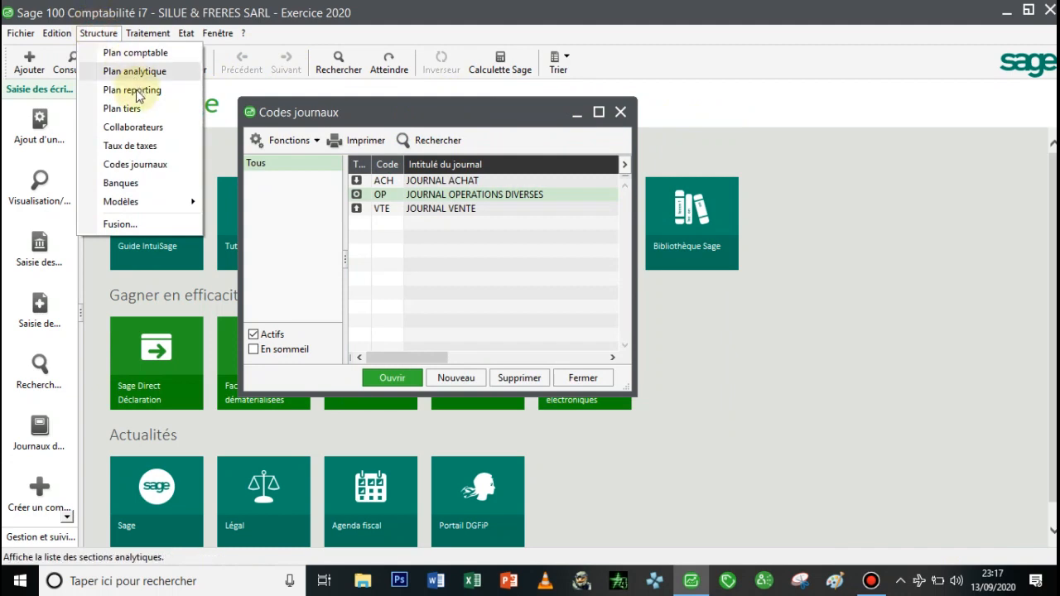
click(130, 56)
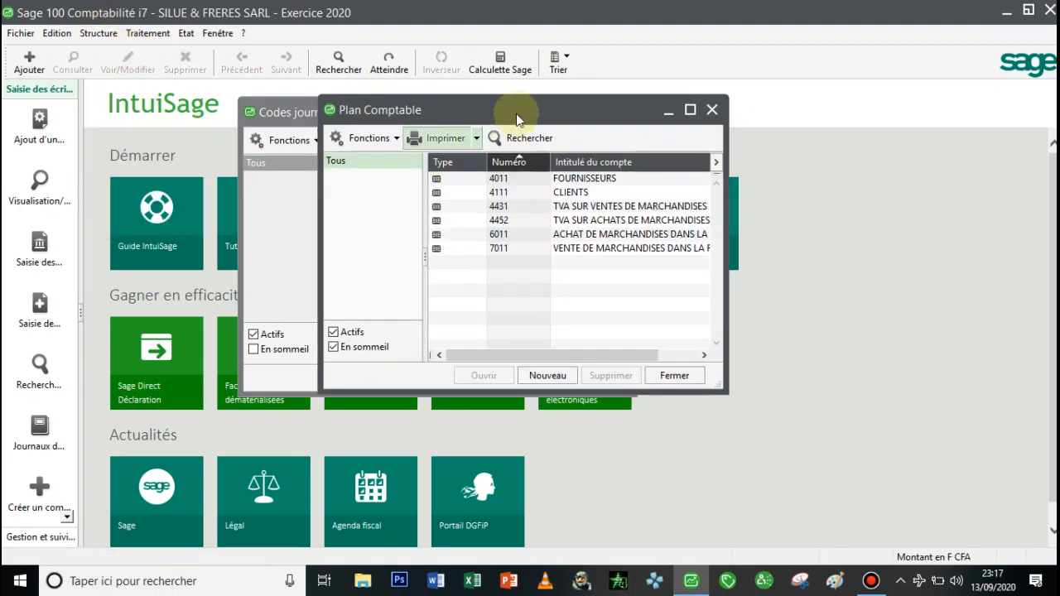
drag(549, 109, 583, 119)
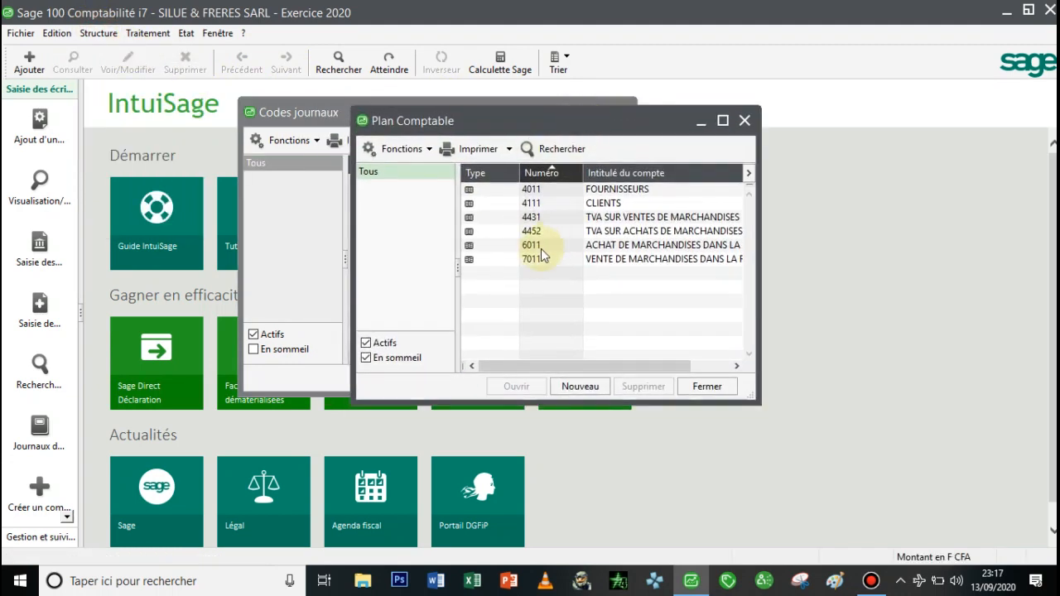
right_click(569, 294)
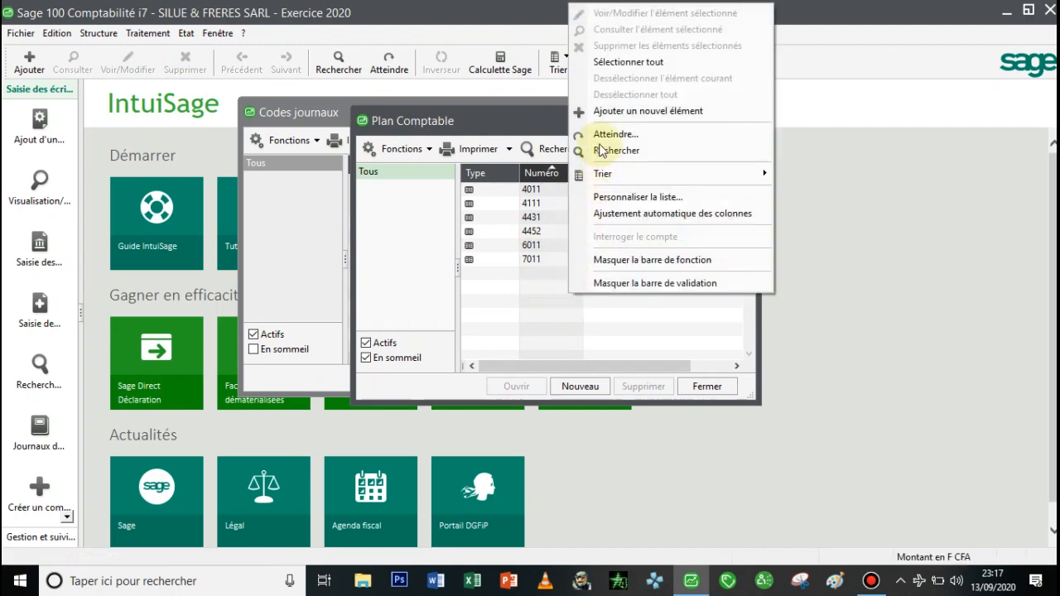
click(613, 110)
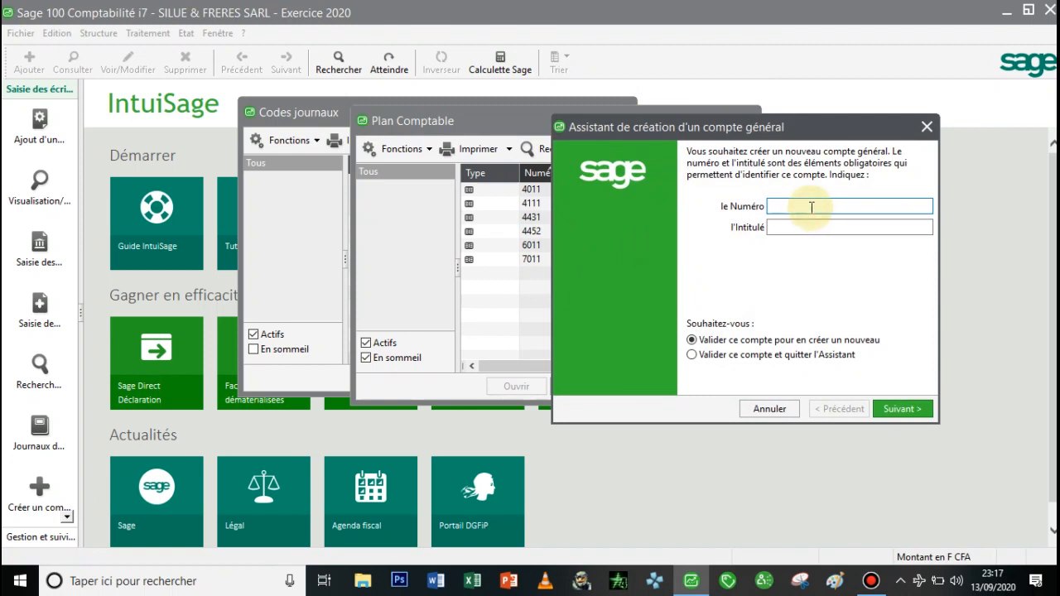
text(521)
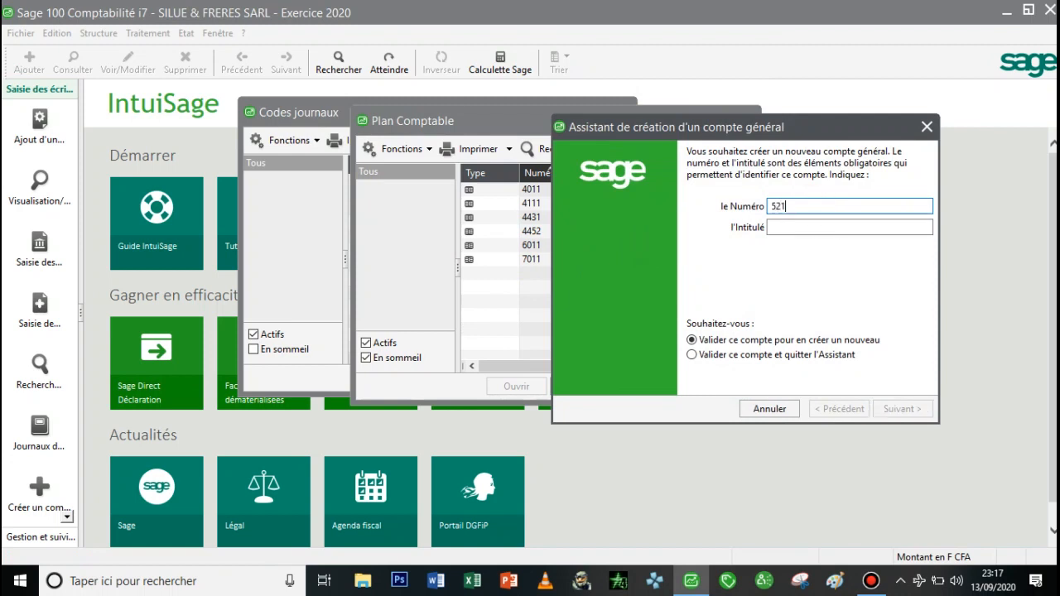
text(B)
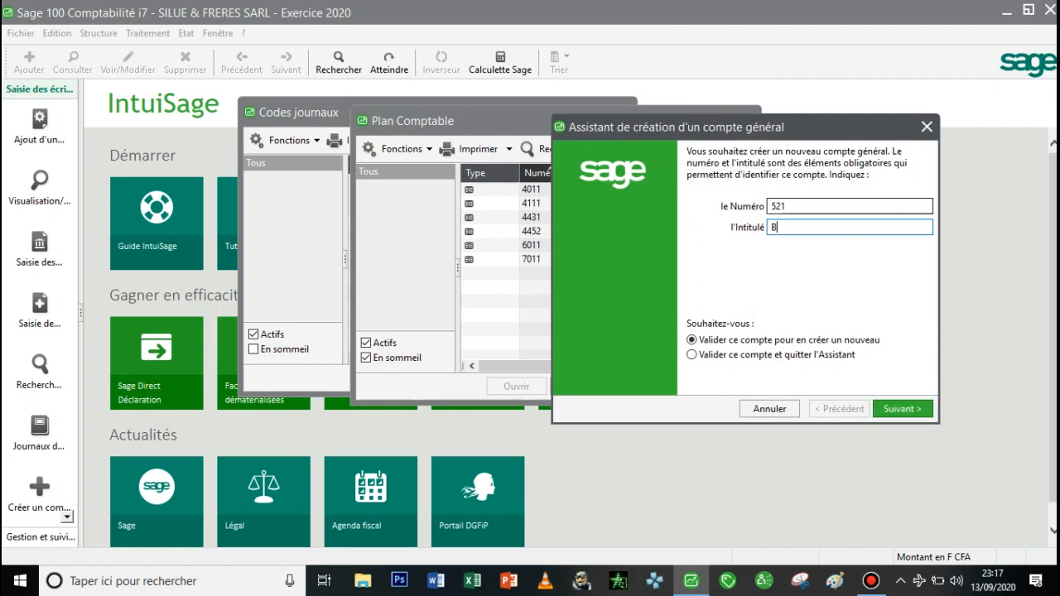
text(ONQUE)
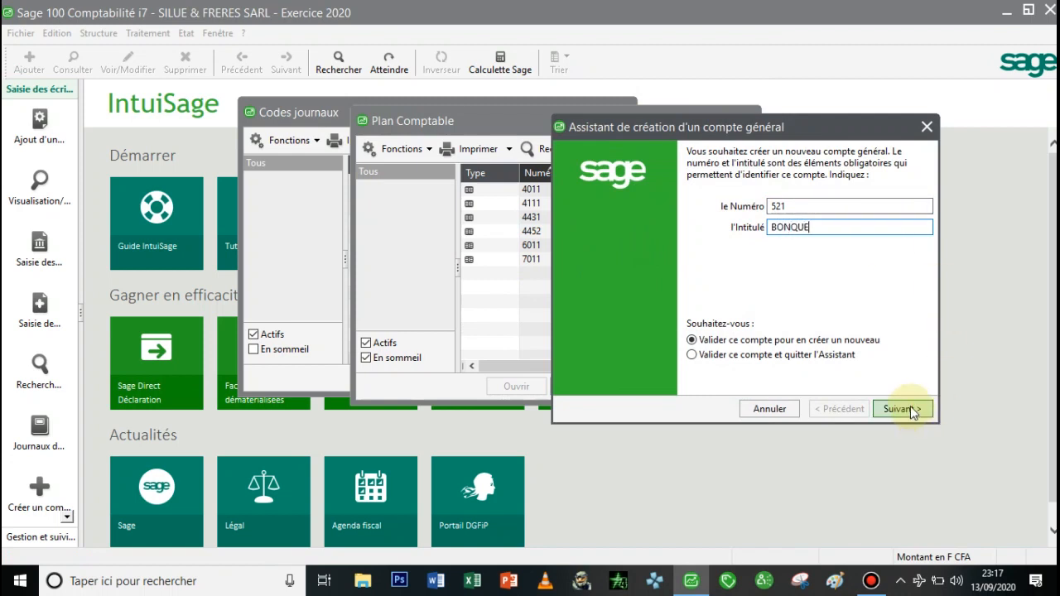
click(784, 227)
key(BackSpace)
text(A)
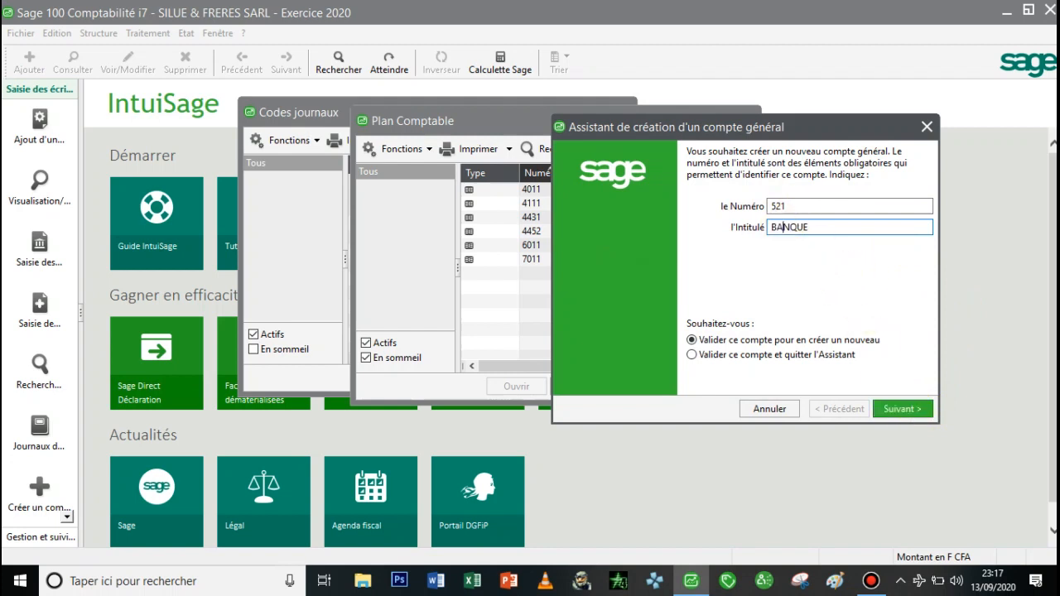
click(895, 411)
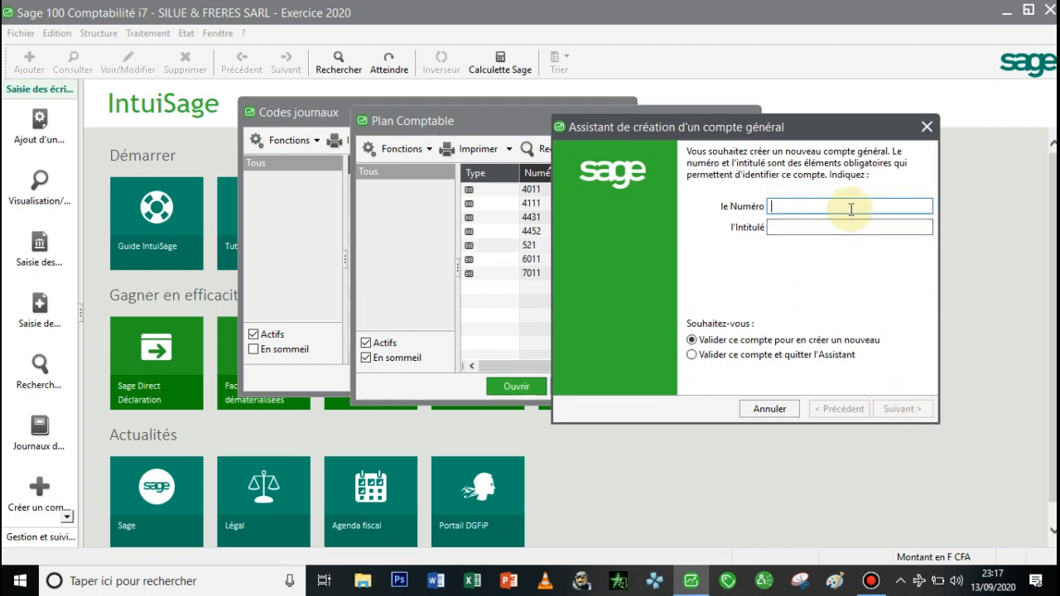
Step: Create general account 571 titled CAISSE and leave the account creation assistant
text(571)
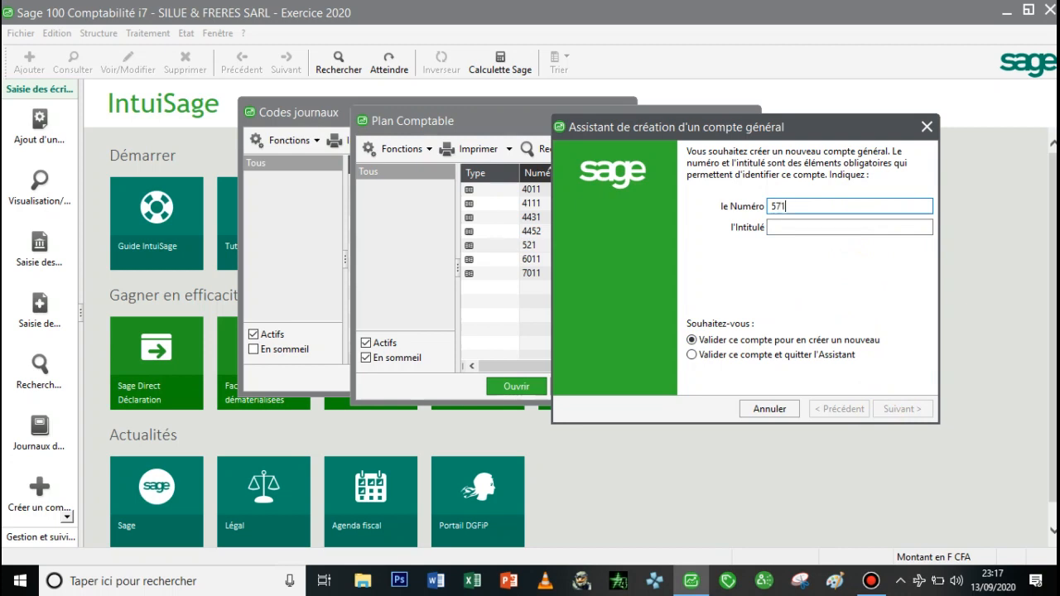
key(Tab)
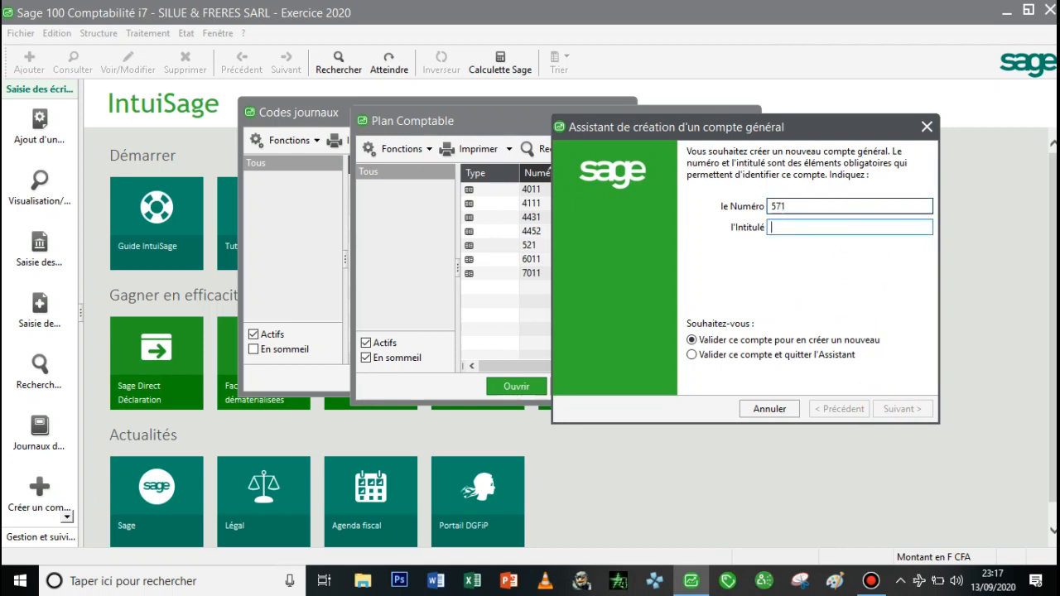
text(CAISSE)
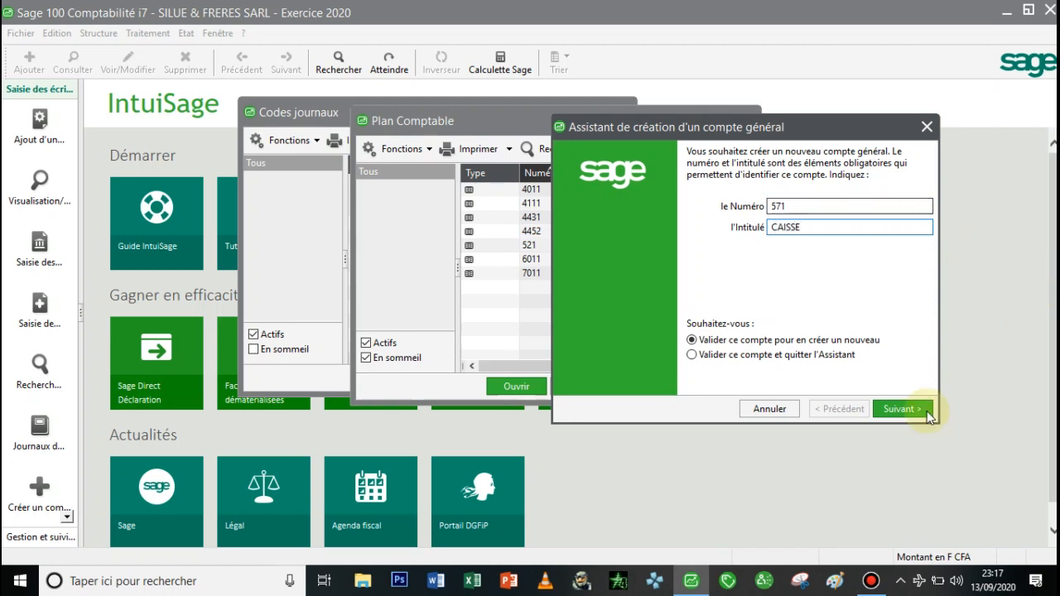
click(895, 411)
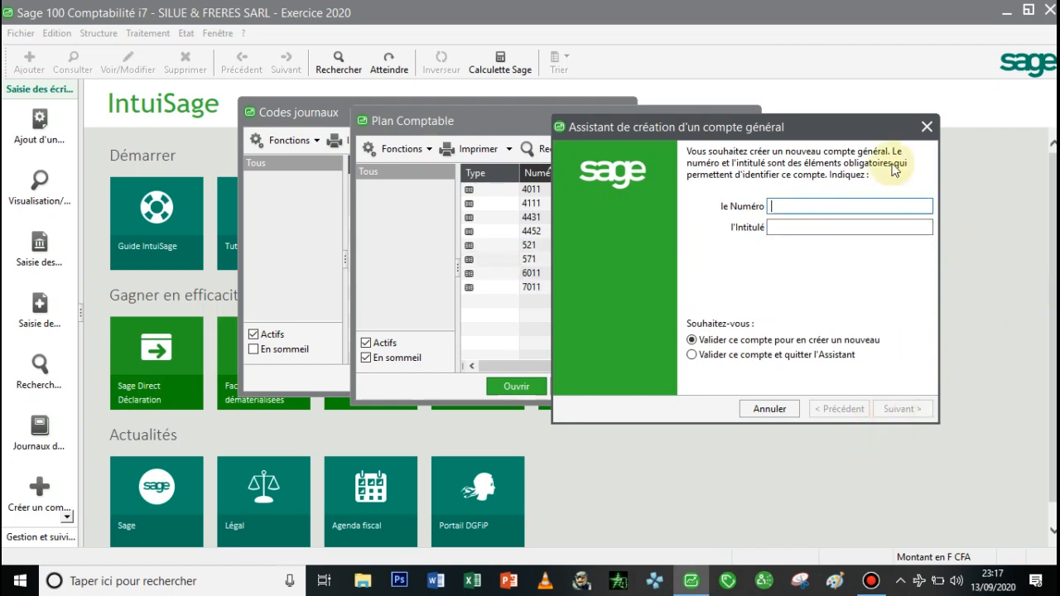
click(925, 125)
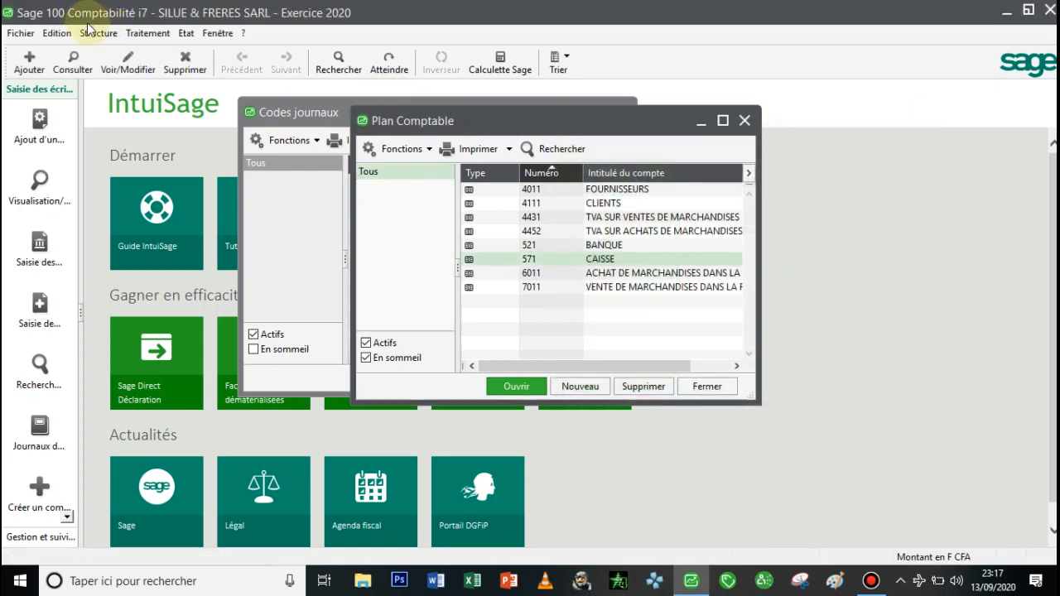
Step: In the journal codes list, start a new Trésorerie journal with code BQ and title JOURNAL BANQUE, without analytical breakdown
click(101, 33)
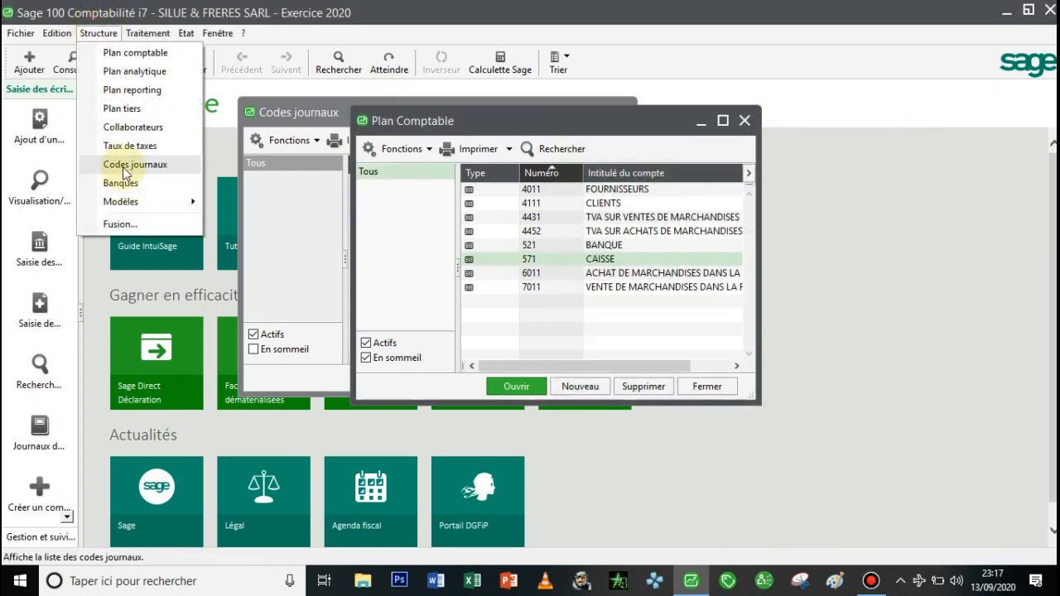
click(133, 164)
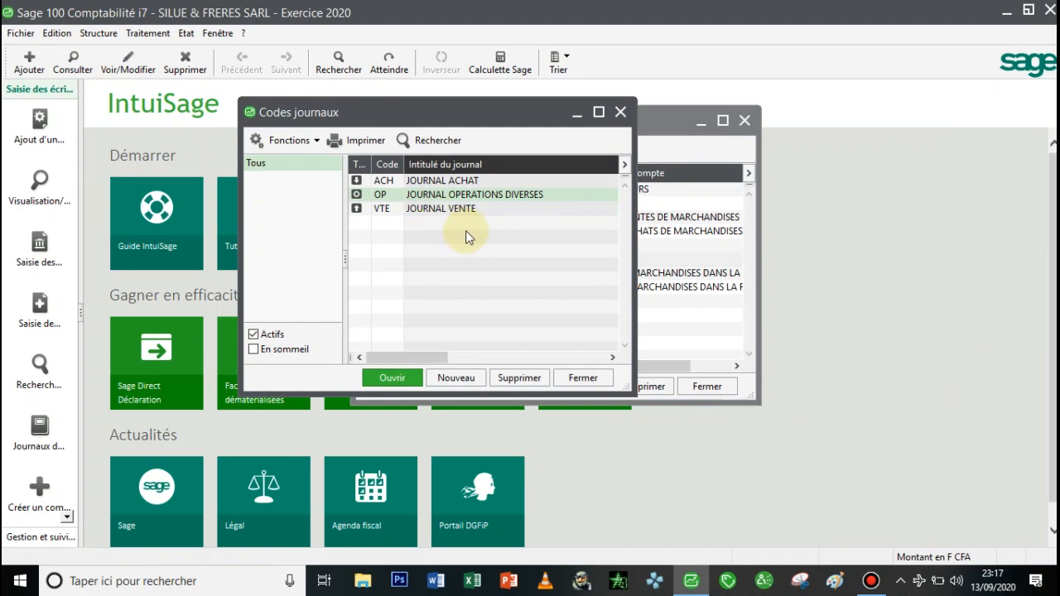
right_click(465, 232)
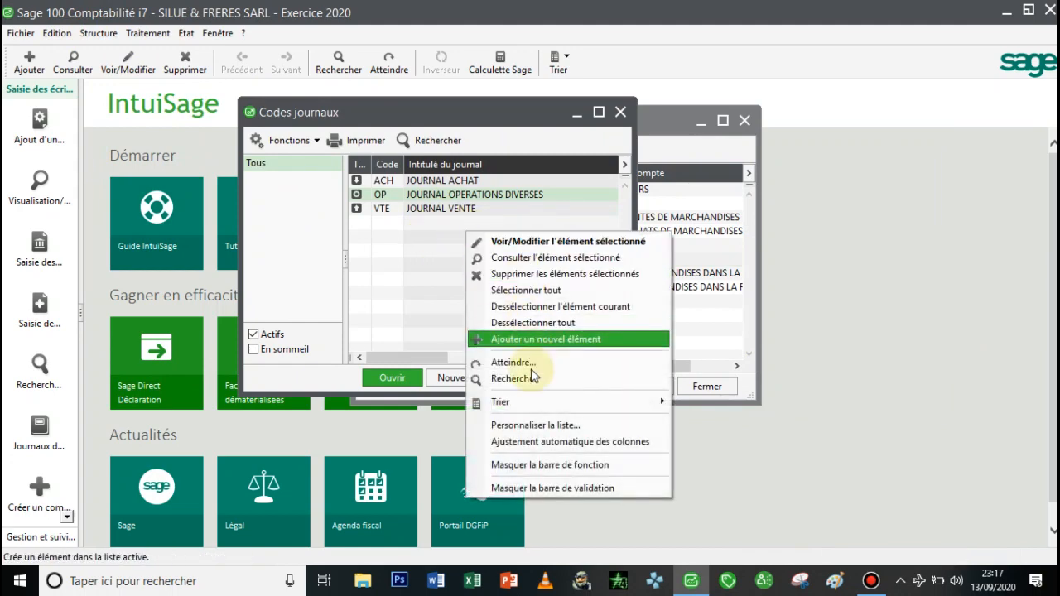
click(534, 342)
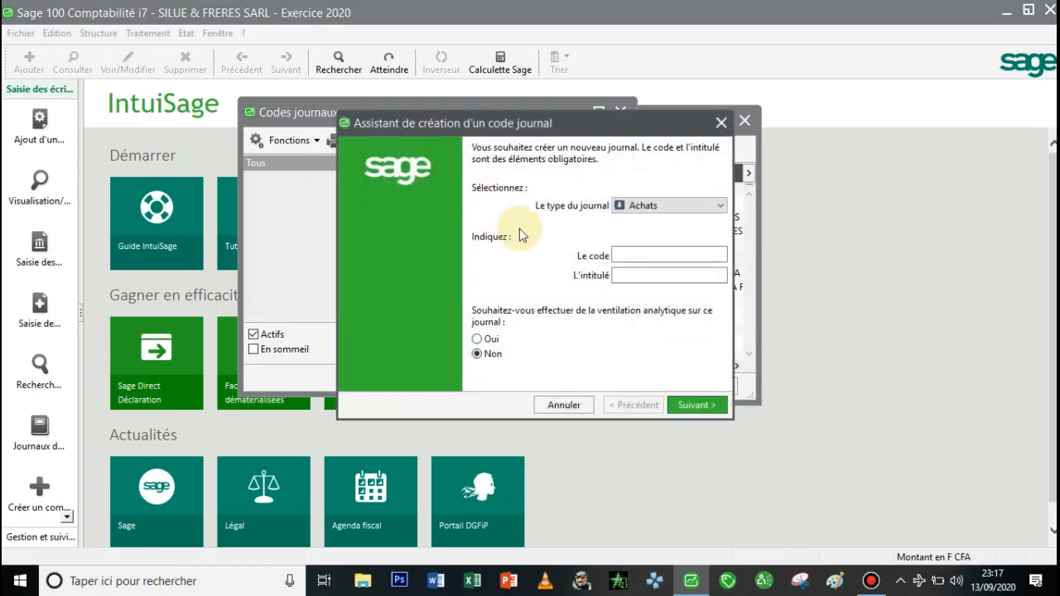
click(720, 209)
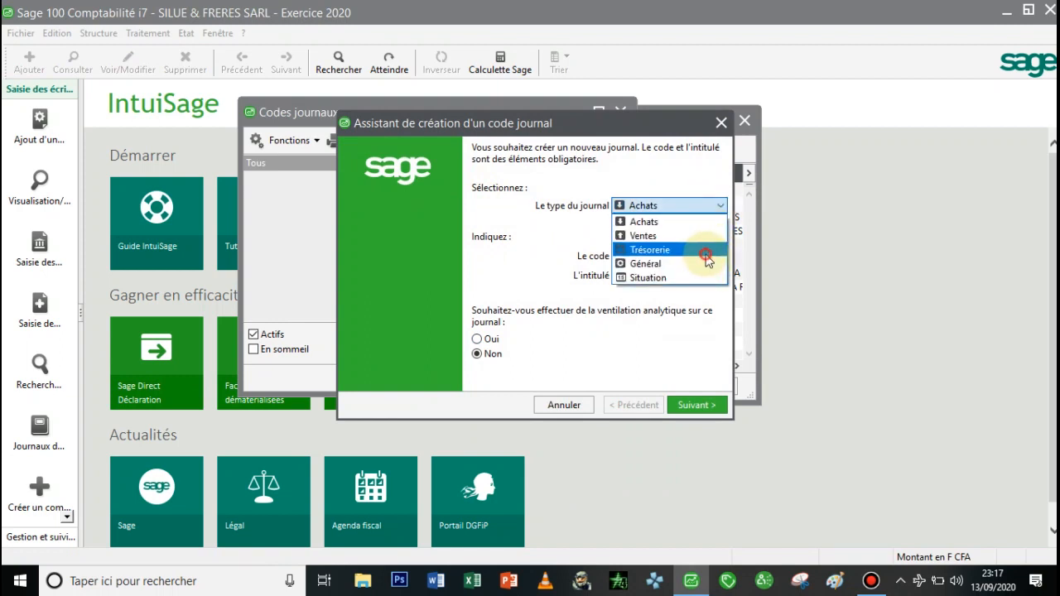
click(705, 256)
click(675, 255)
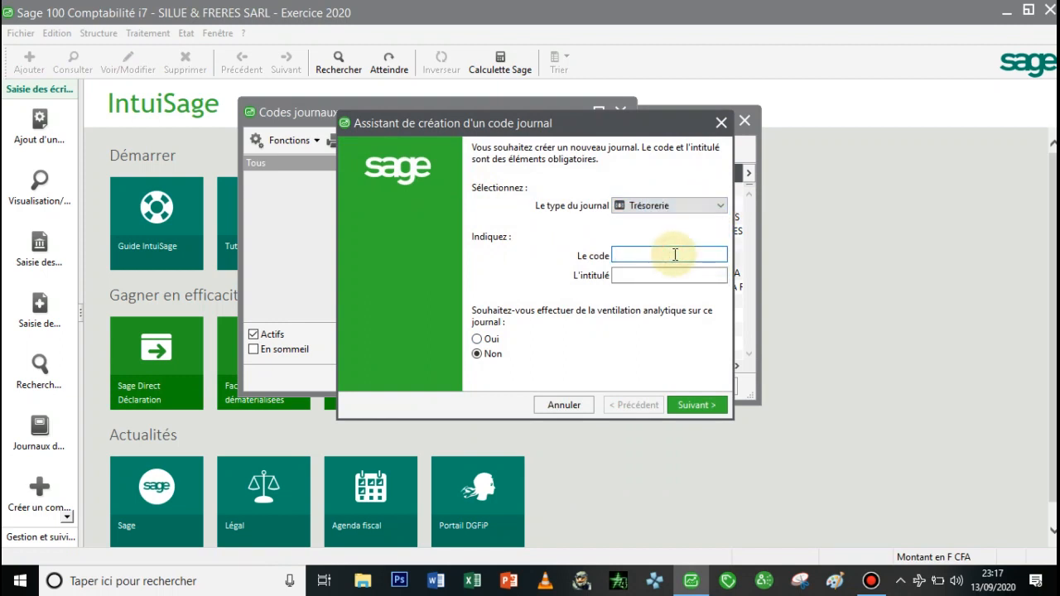
text(BQ)
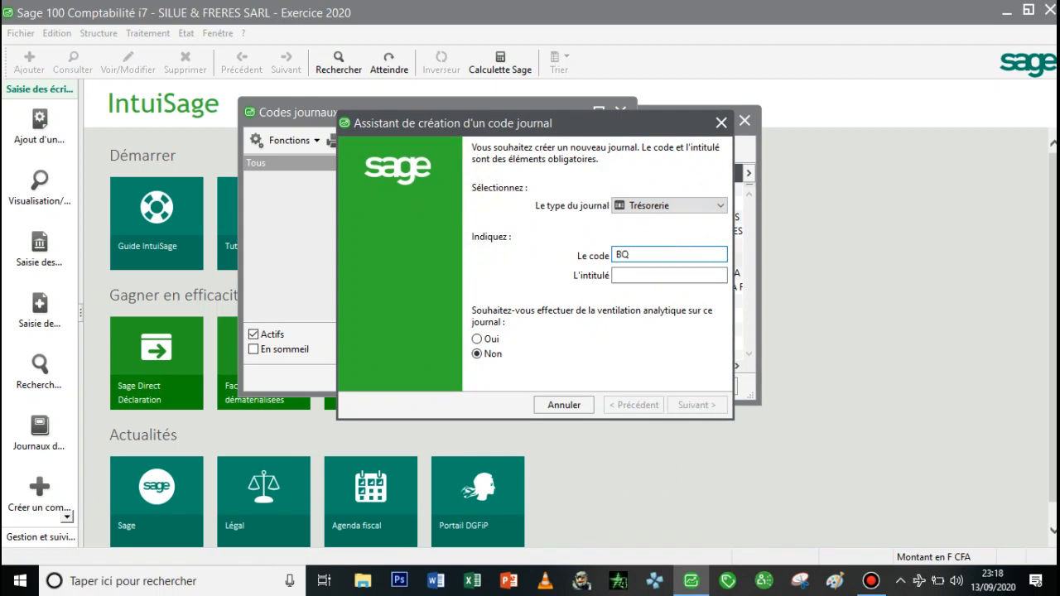
key(Tab)
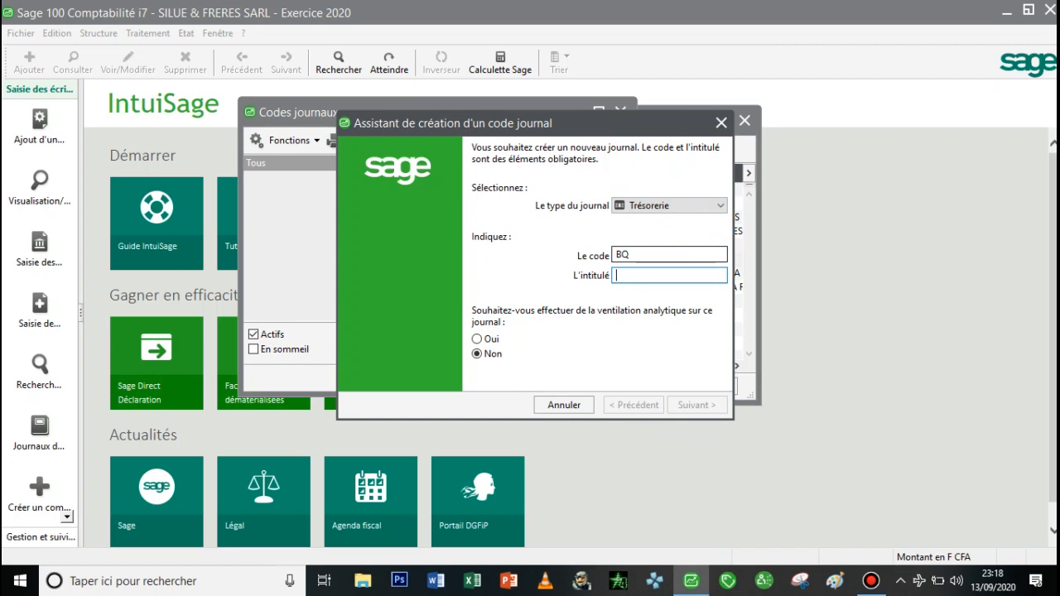
text(JOURNAL)
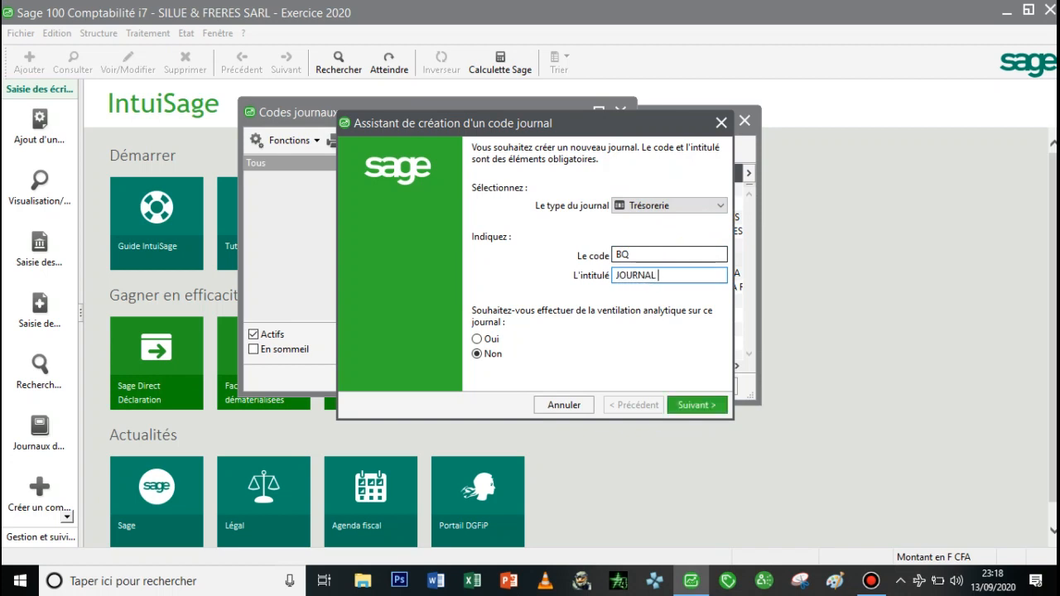
text( BANQUE)
click(684, 407)
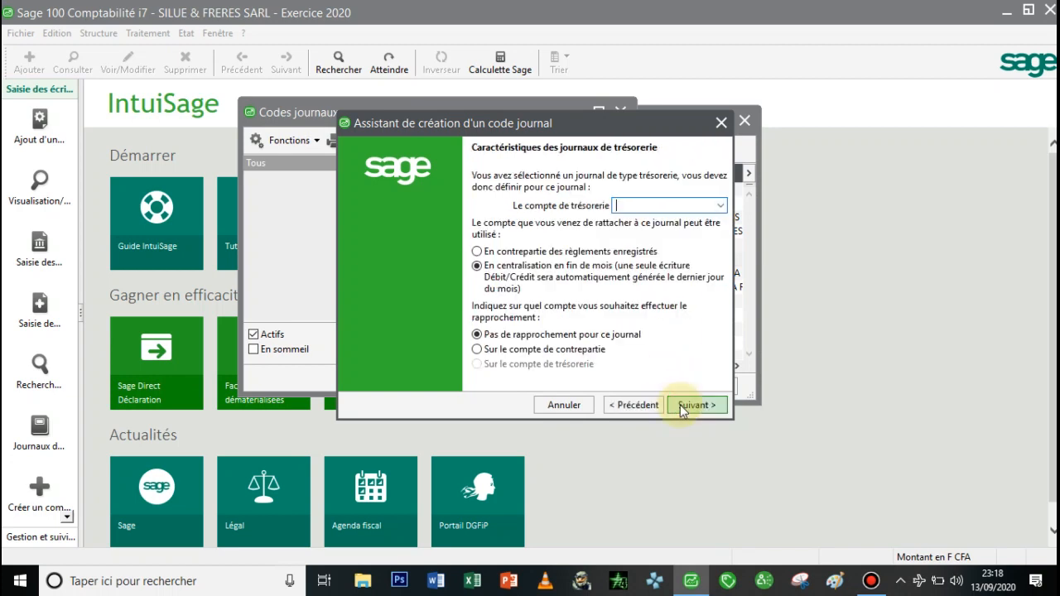
Step: Attach treasury account 521 to JOURNAL BANQUE as counterpart of recorded payments, without reconciliation, and validate with continuous numbering per journal, continuing to another journal
click(637, 206)
text(521)
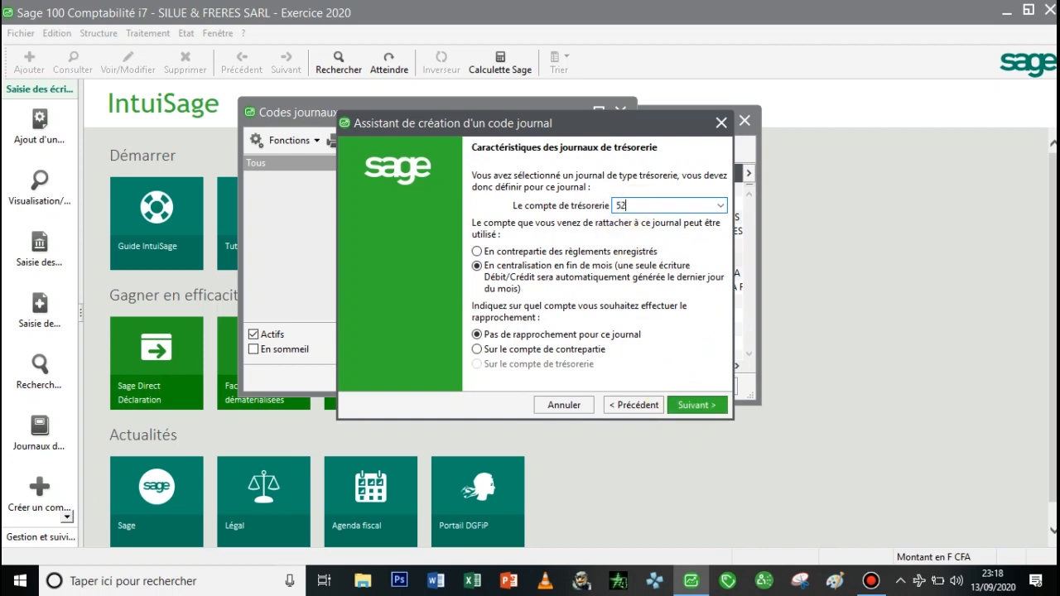
click(721, 207)
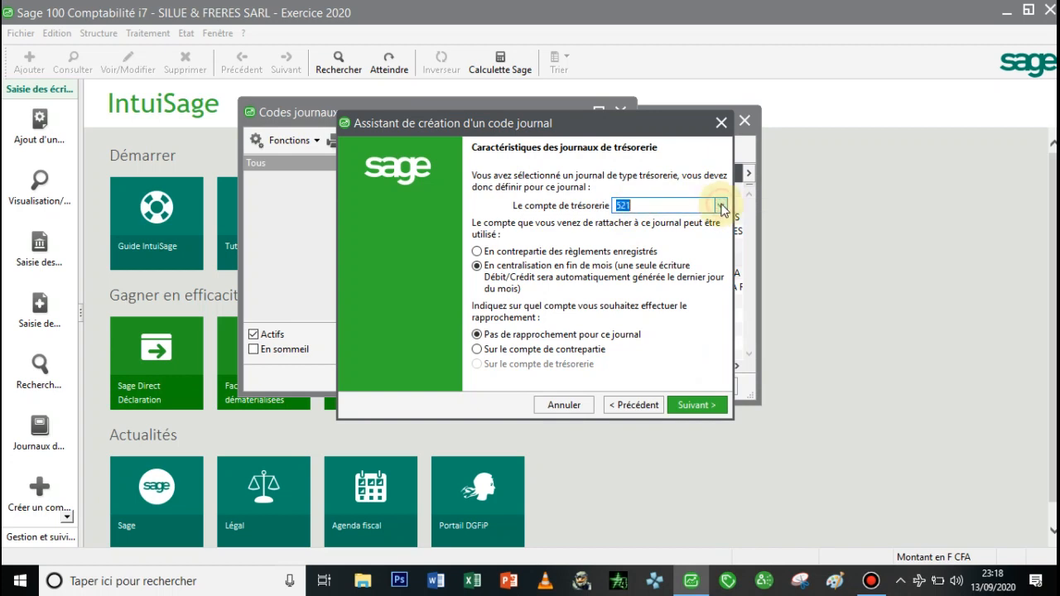
click(478, 252)
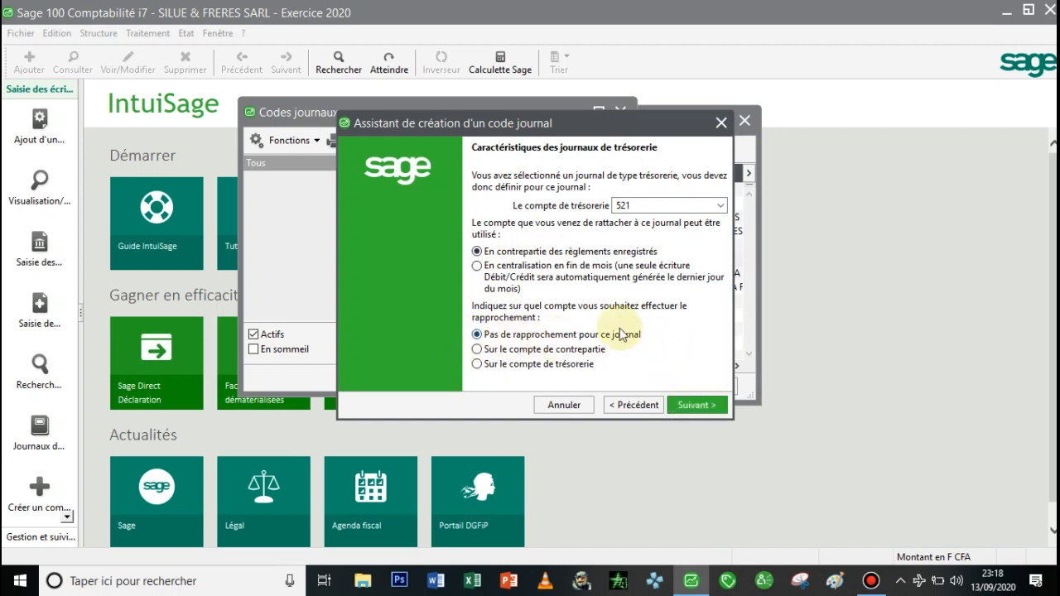
click(702, 407)
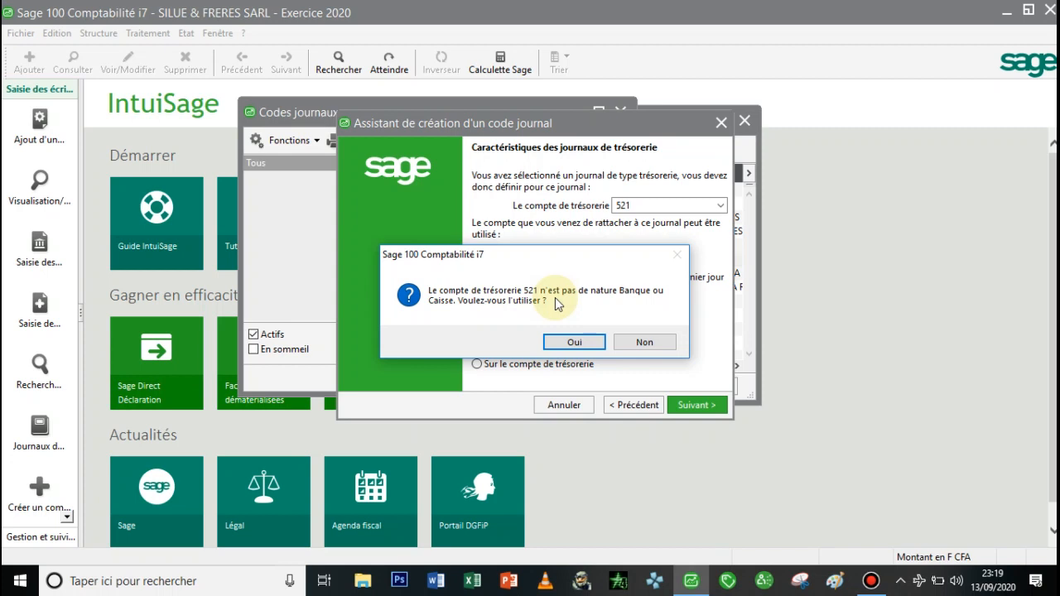
click(566, 344)
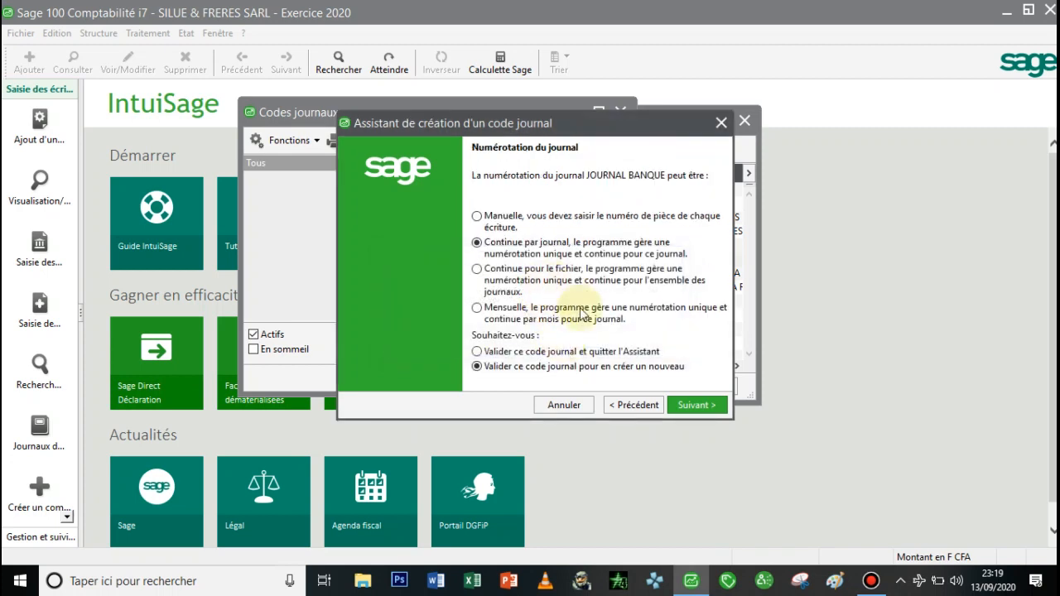
click(710, 406)
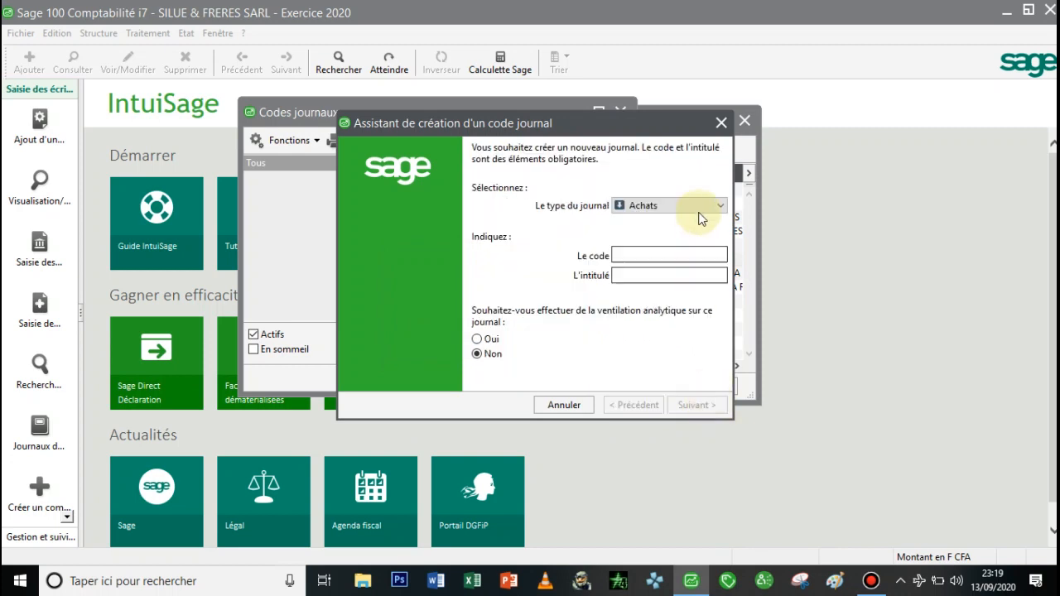
Step: Define the new journal as Trésorerie with code CAISSE and title JOURNAL CAISSE, without analytical breakdown
click(703, 206)
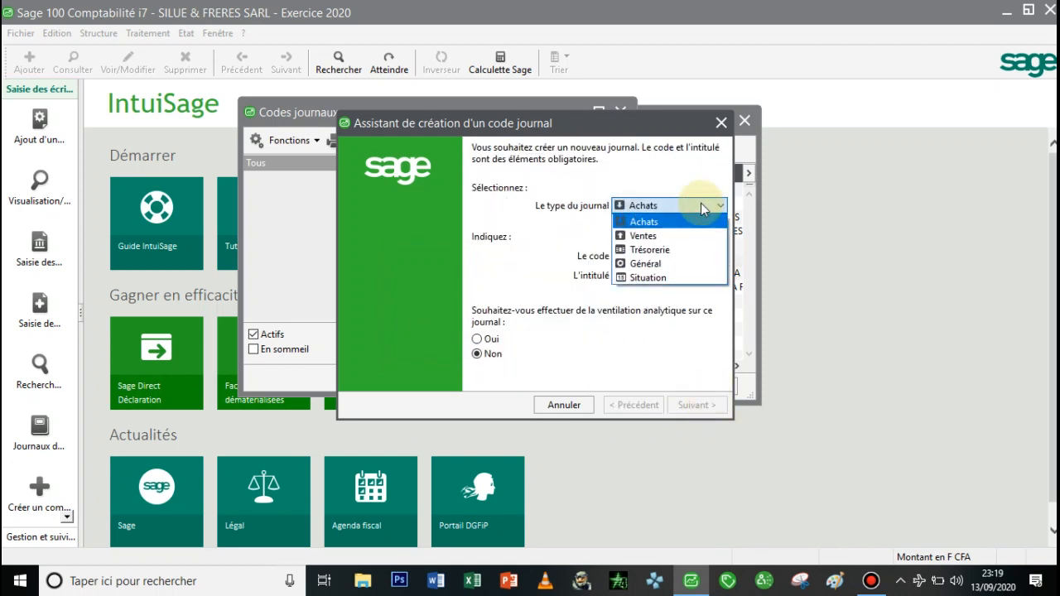
click(694, 251)
click(662, 255)
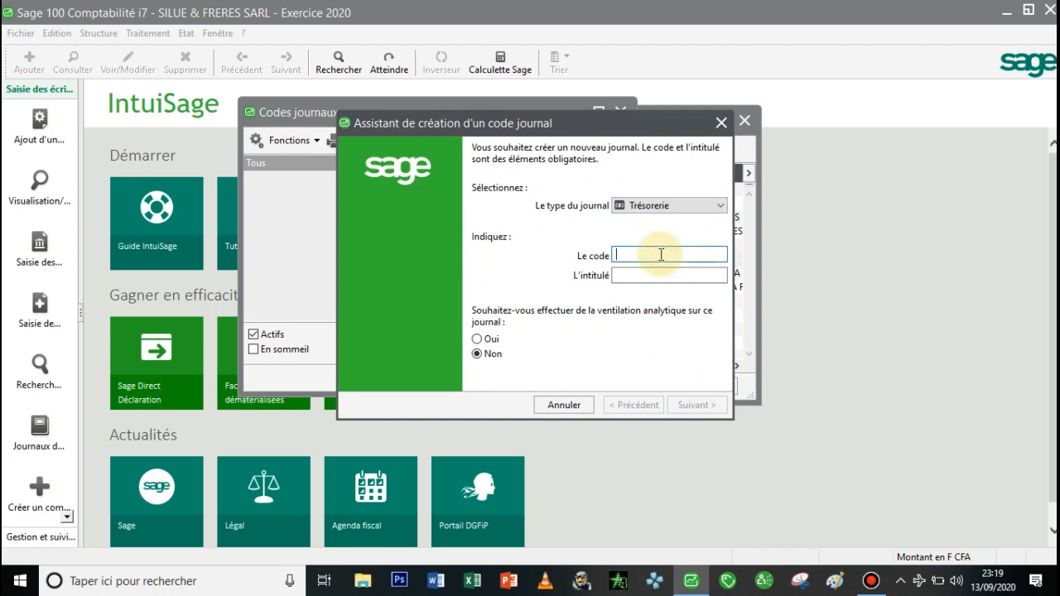
text(CA)
text(IDDE)
key(BackSpace)
key(BackSpace)
key(BackSpace)
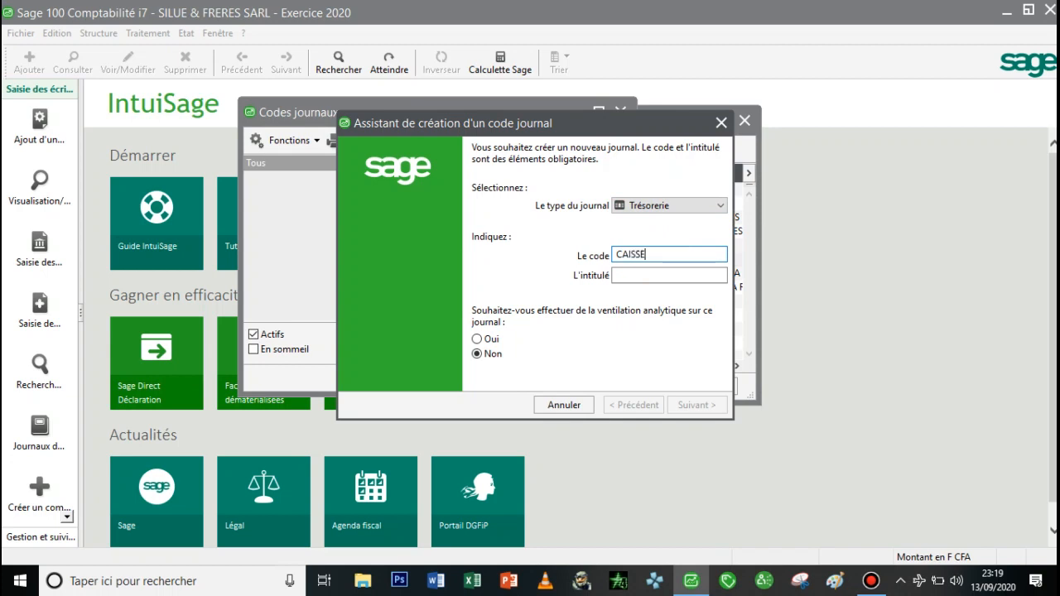
text(SSE)
key(Tab)
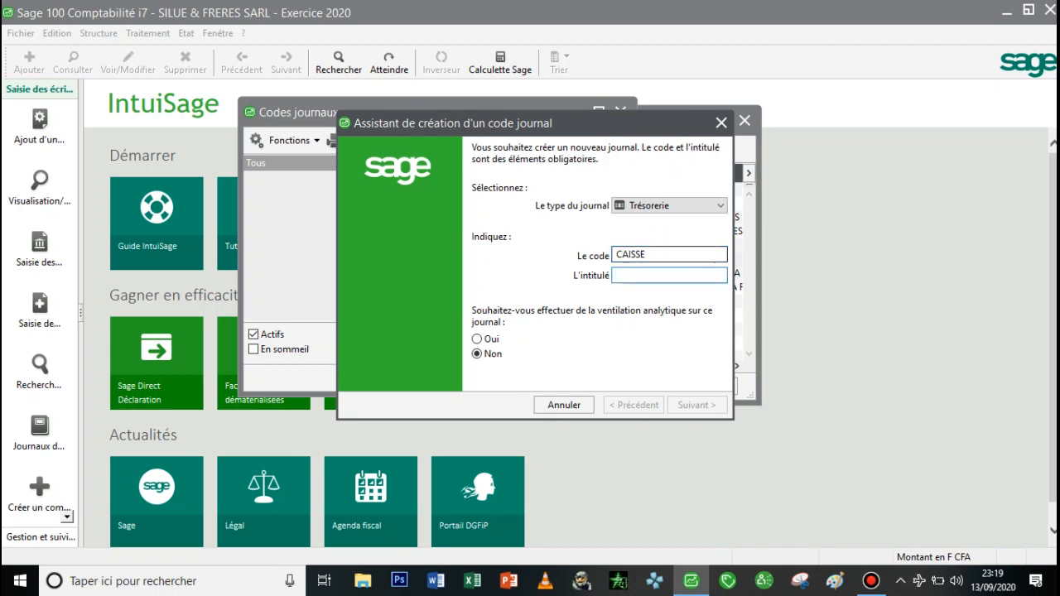
text(JOUR)
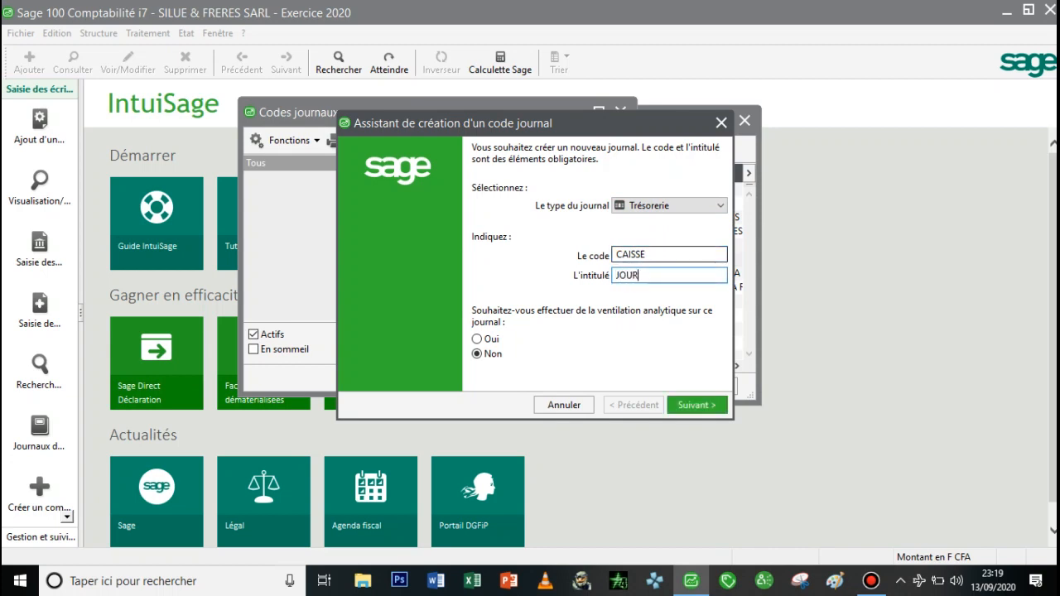
text(NAL CAISSE)
click(692, 405)
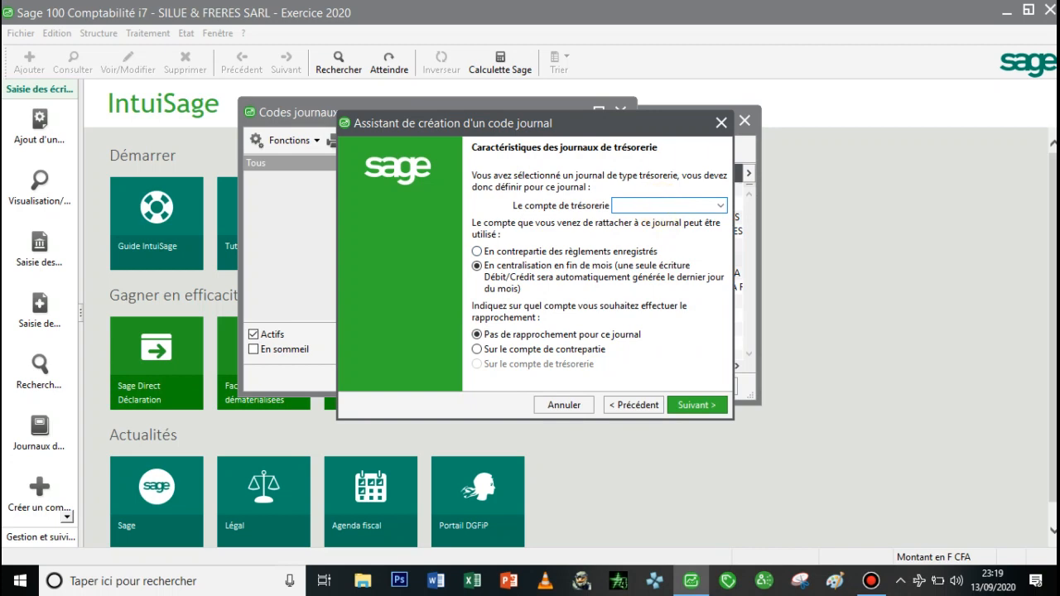
Step: Attach treasury account 571 to JOURNAL CAISSE as counterpart of recorded payments, without reconciliation, and validate it with continuous numbering per journal
text(571)
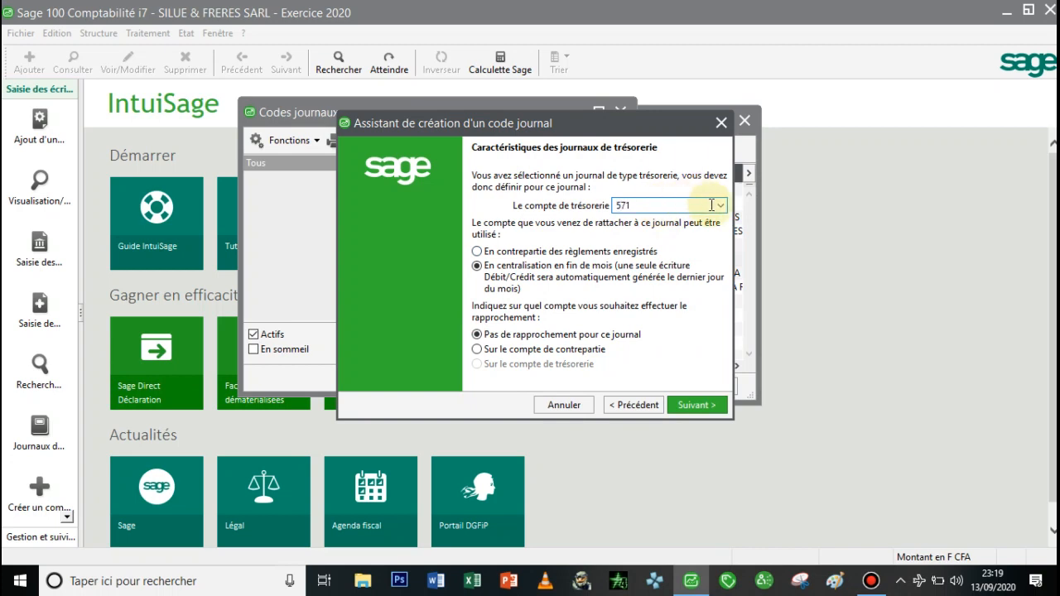
click(476, 251)
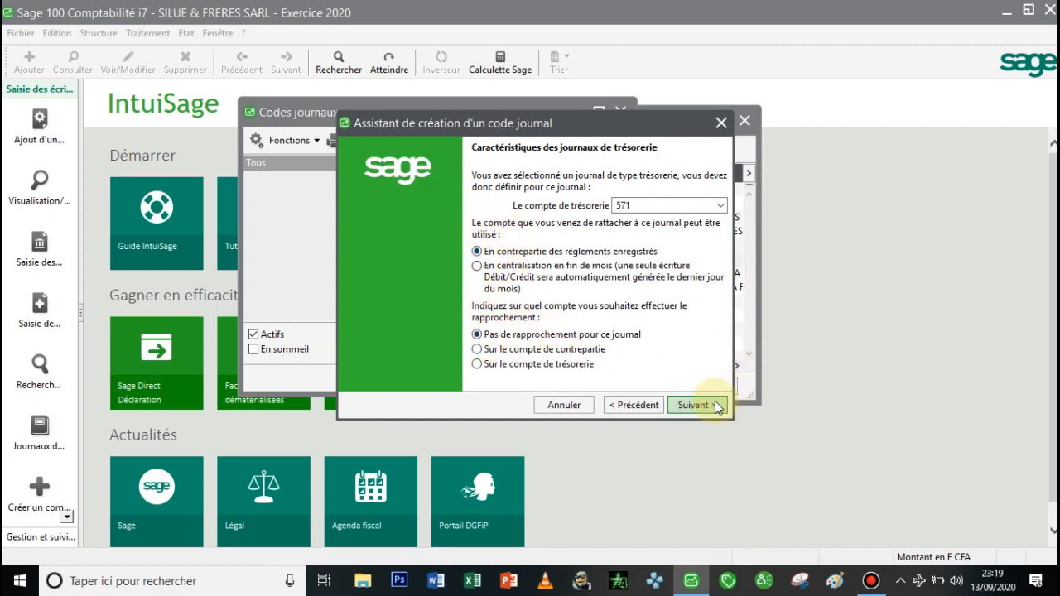
click(716, 410)
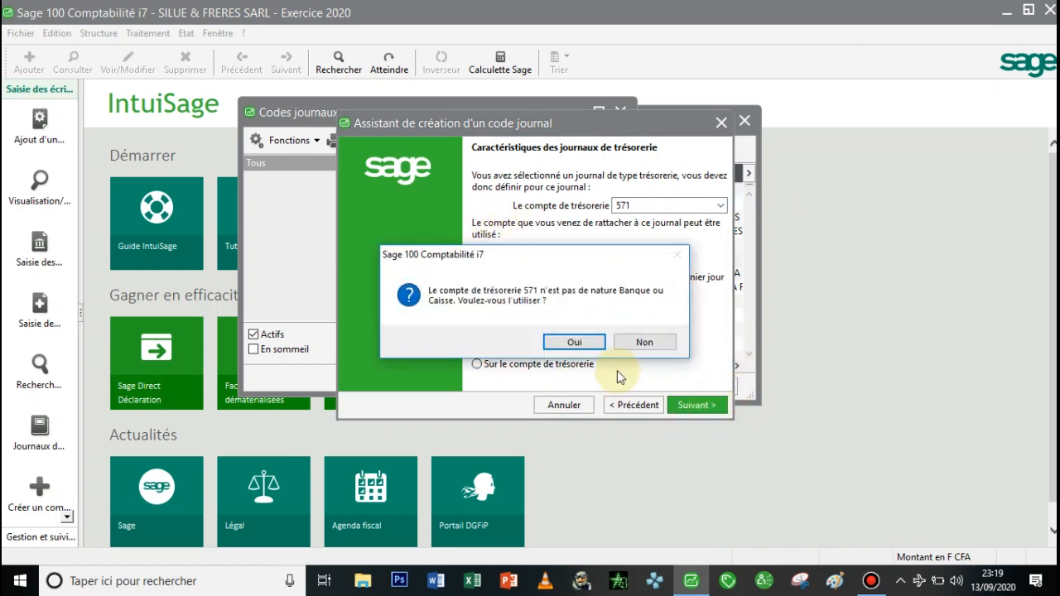
click(590, 344)
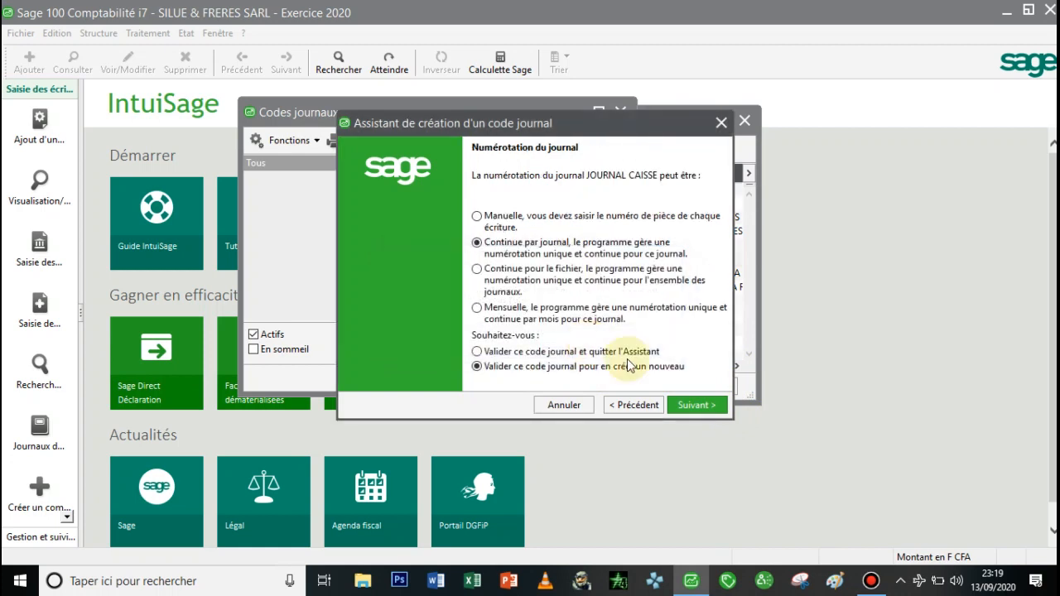
click(695, 405)
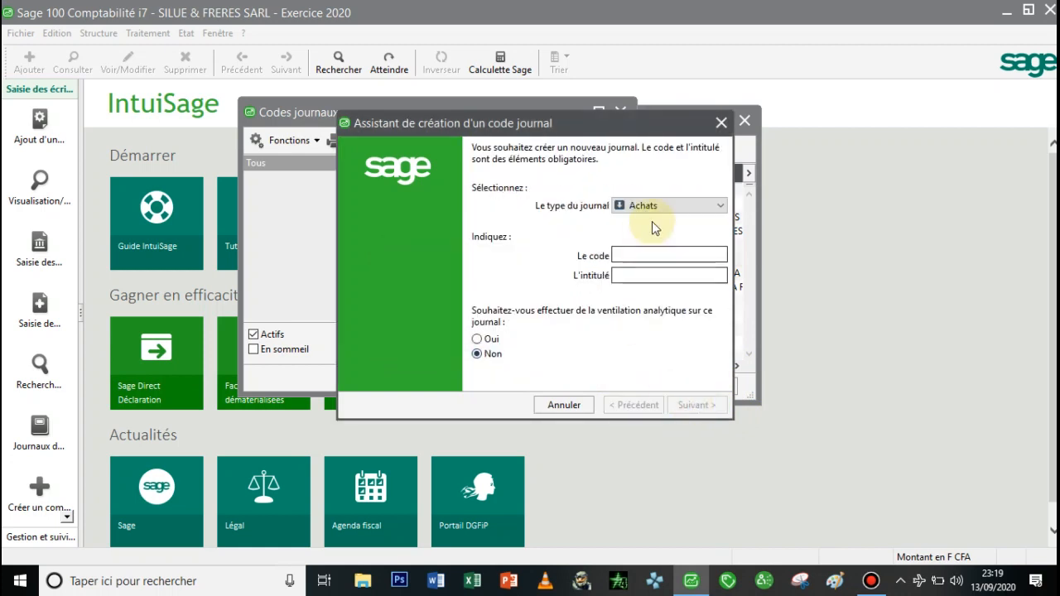
Step: Leave the journal creation assistant and close the journal codes and chart of accounts lists
click(719, 123)
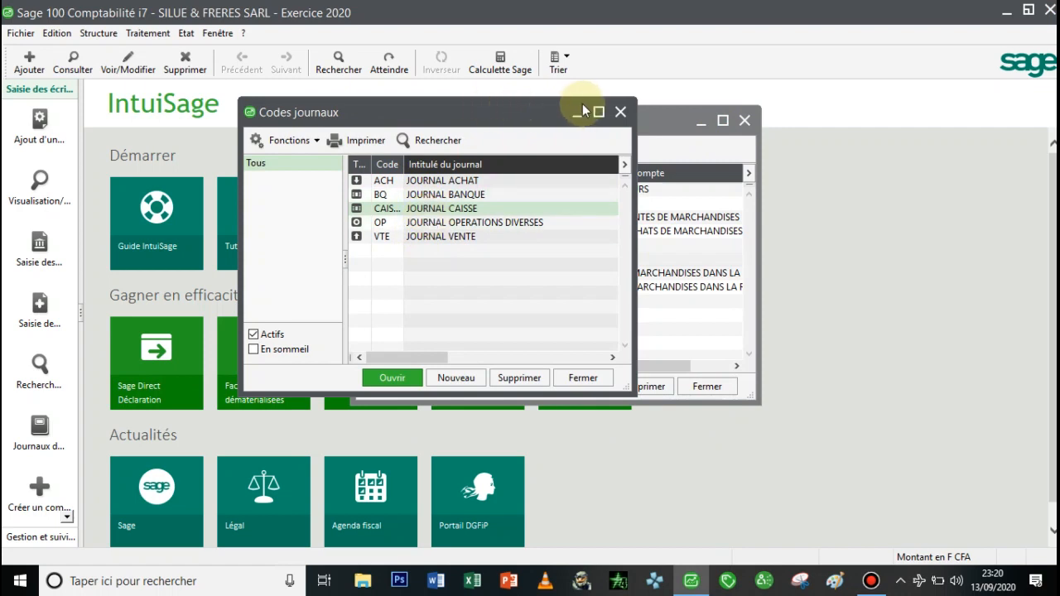
click(619, 113)
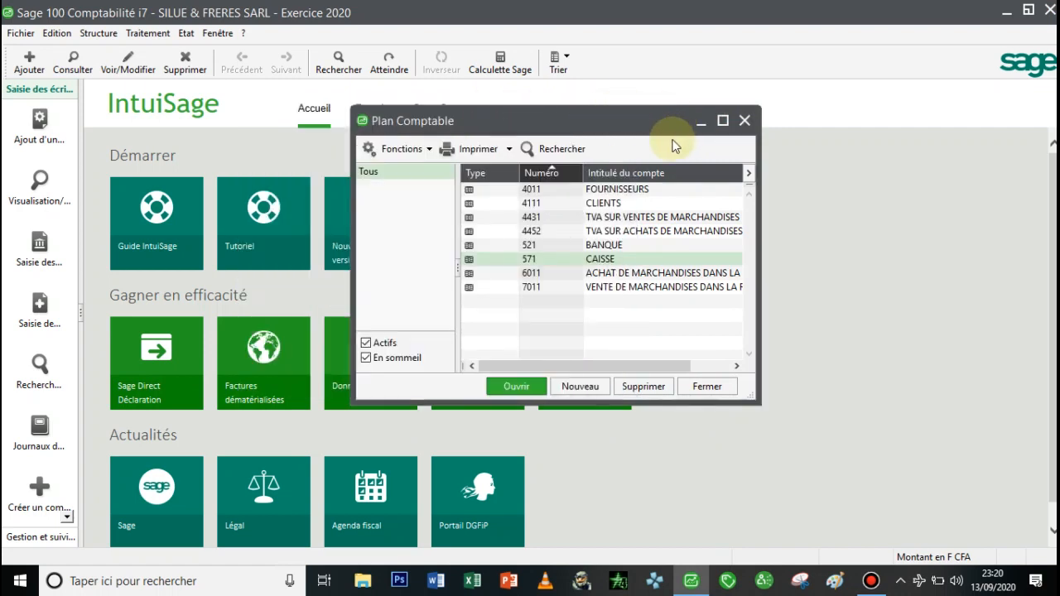
click(745, 122)
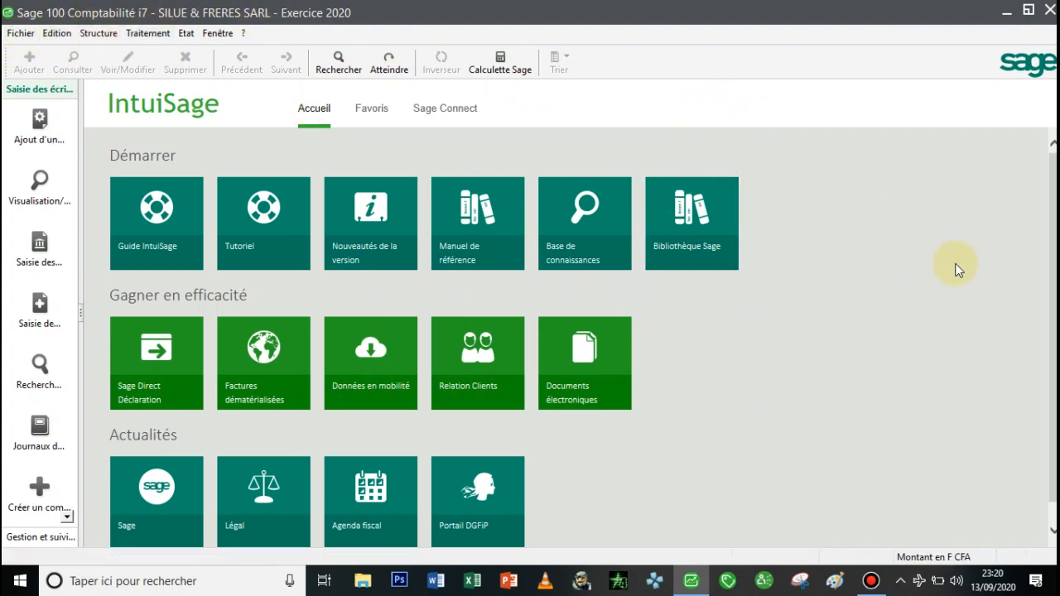
Step: Reopen the chart of accounts, shrink its window and move it aside to free the workspace
click(98, 33)
click(135, 54)
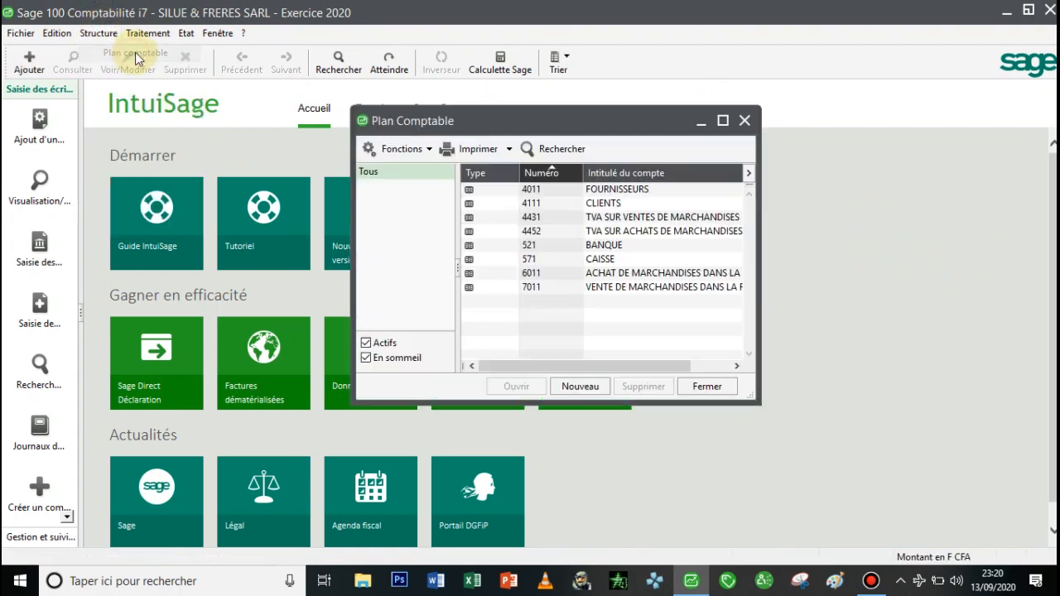
drag(635, 126, 901, 122)
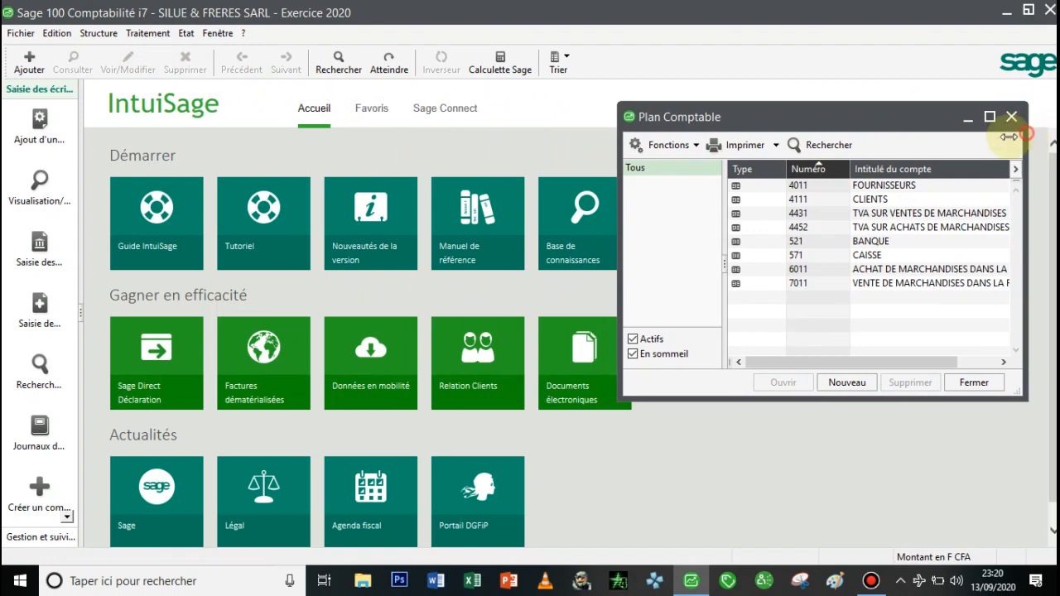
drag(1027, 132, 911, 133)
drag(769, 103, 917, 101)
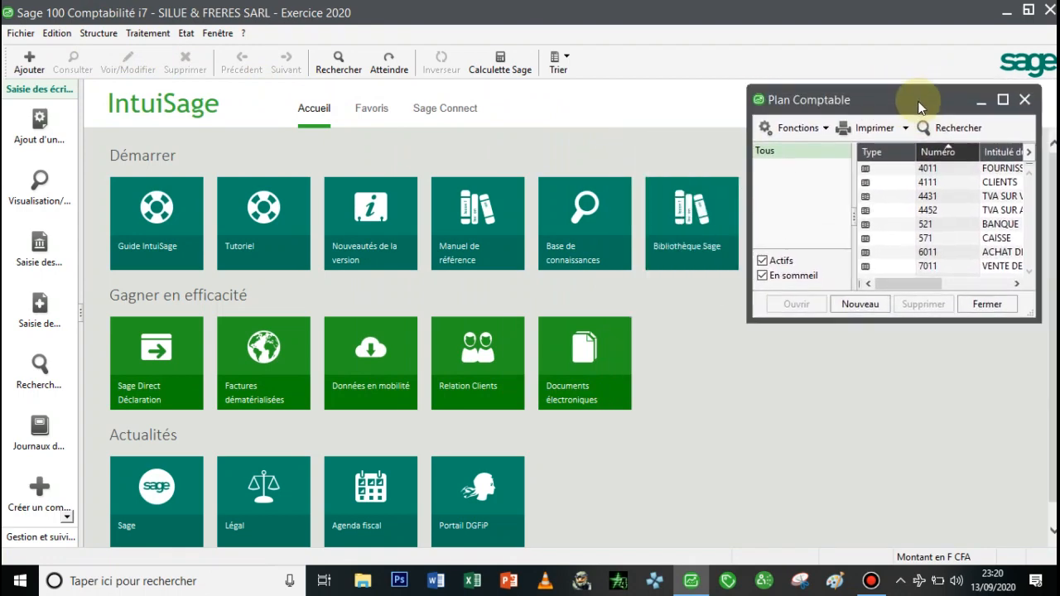
Step: Open the third-party accounts list, reduce its width and height, and place it beside the chart of accounts
click(97, 33)
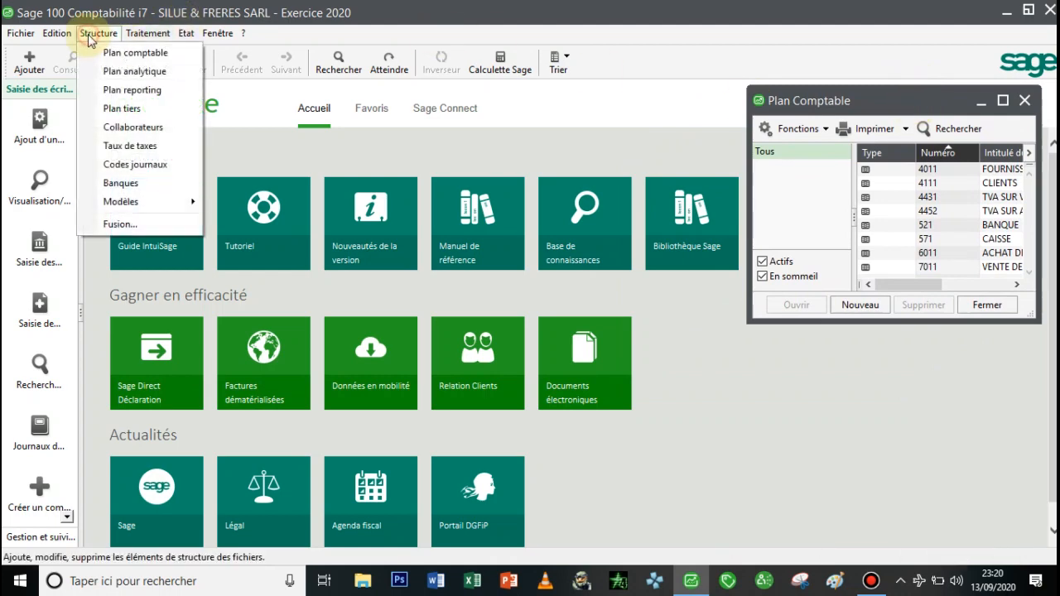
click(125, 111)
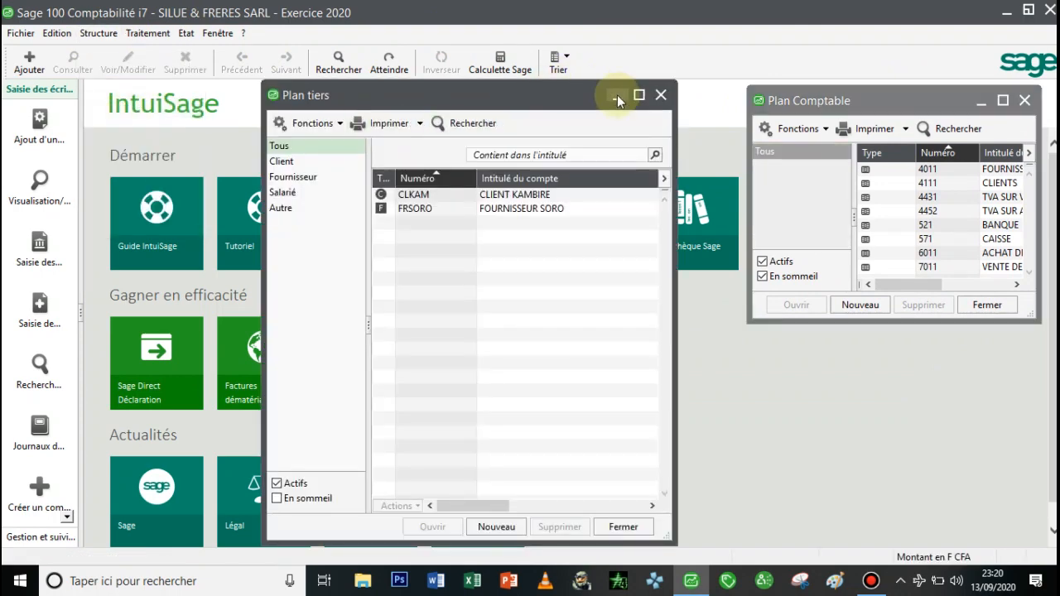
drag(675, 154, 555, 157)
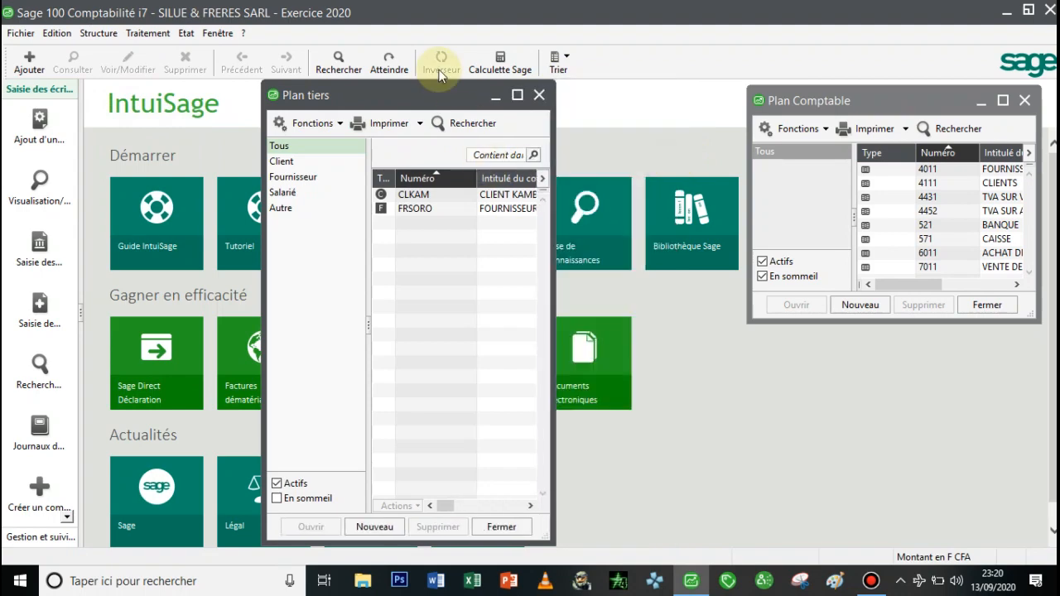
drag(445, 97, 630, 101)
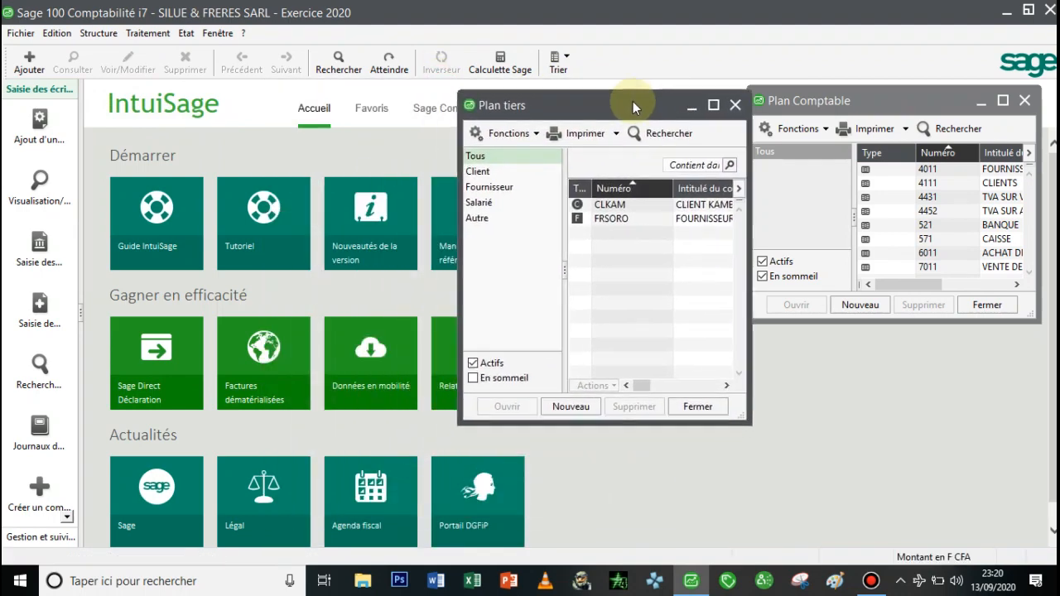
drag(640, 424, 630, 298)
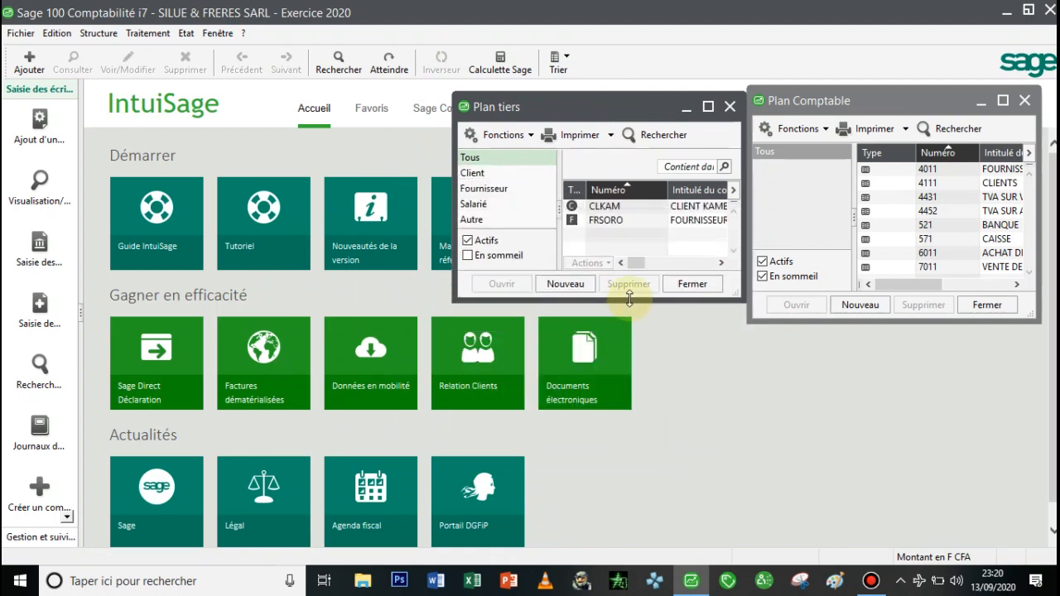
Step: Open the journal codes list, shrink its window and place it beside the third-party accounts list
click(98, 33)
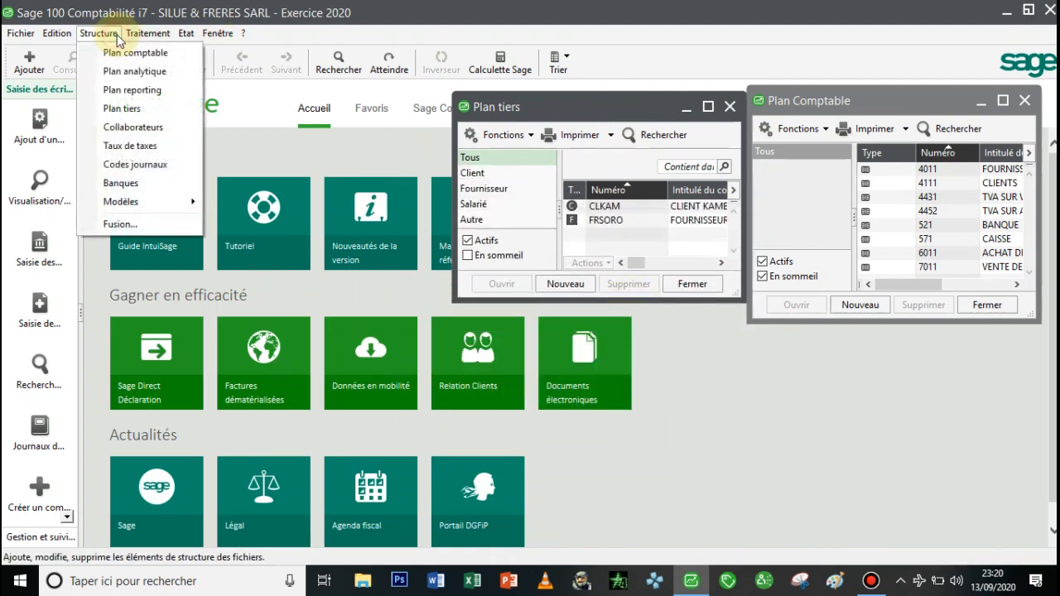
click(138, 164)
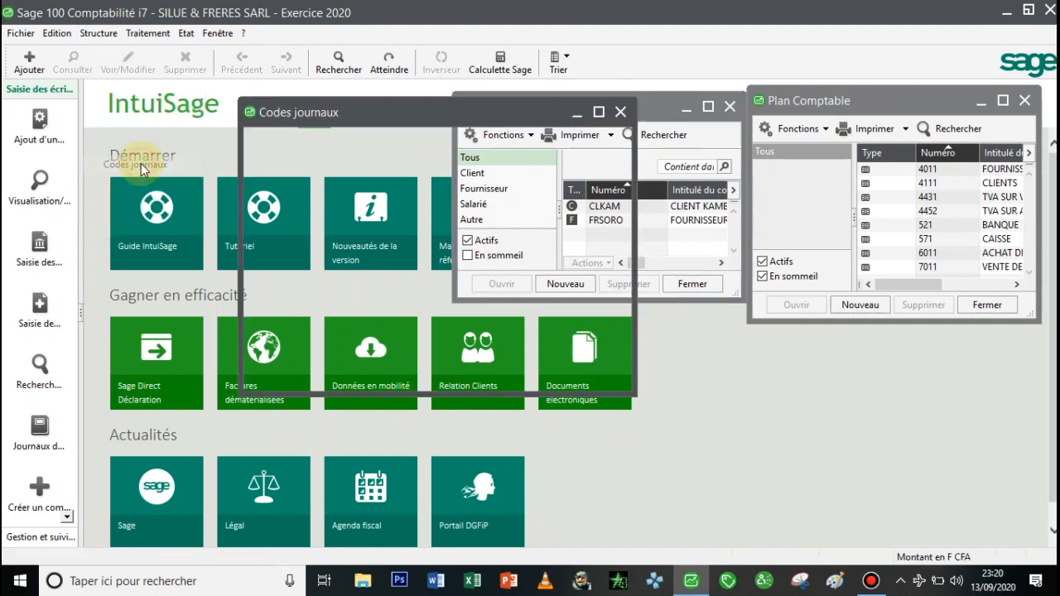
drag(479, 390, 464, 299)
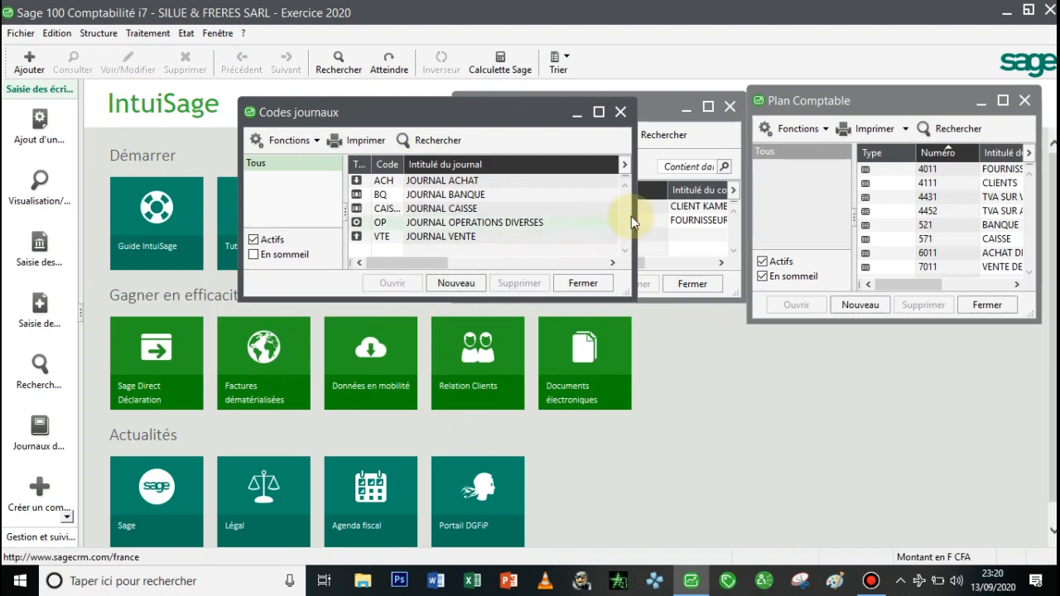
drag(632, 216, 530, 215)
drag(398, 114, 314, 108)
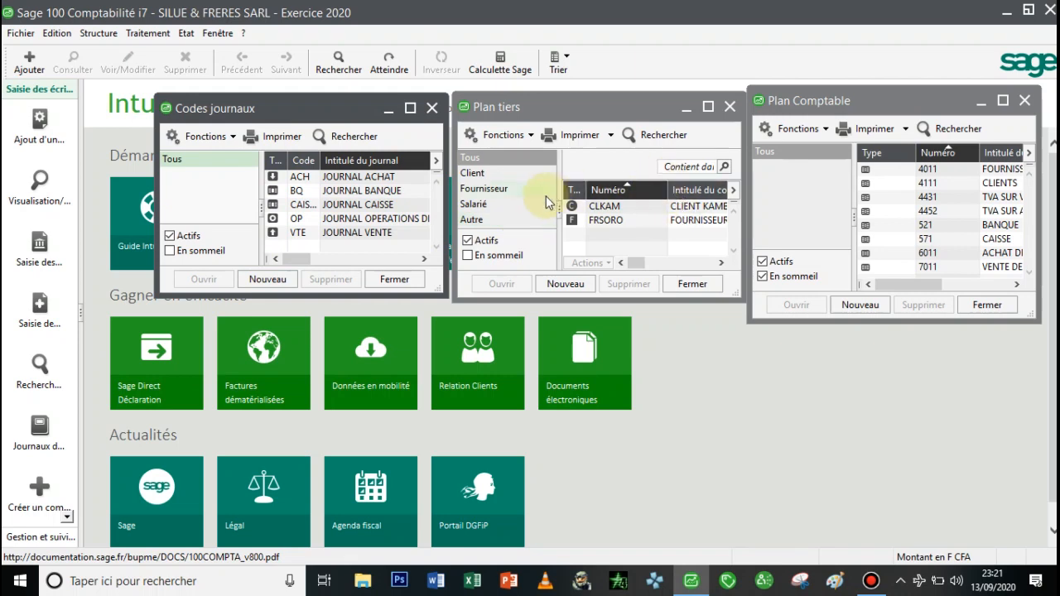
drag(312, 106, 328, 125)
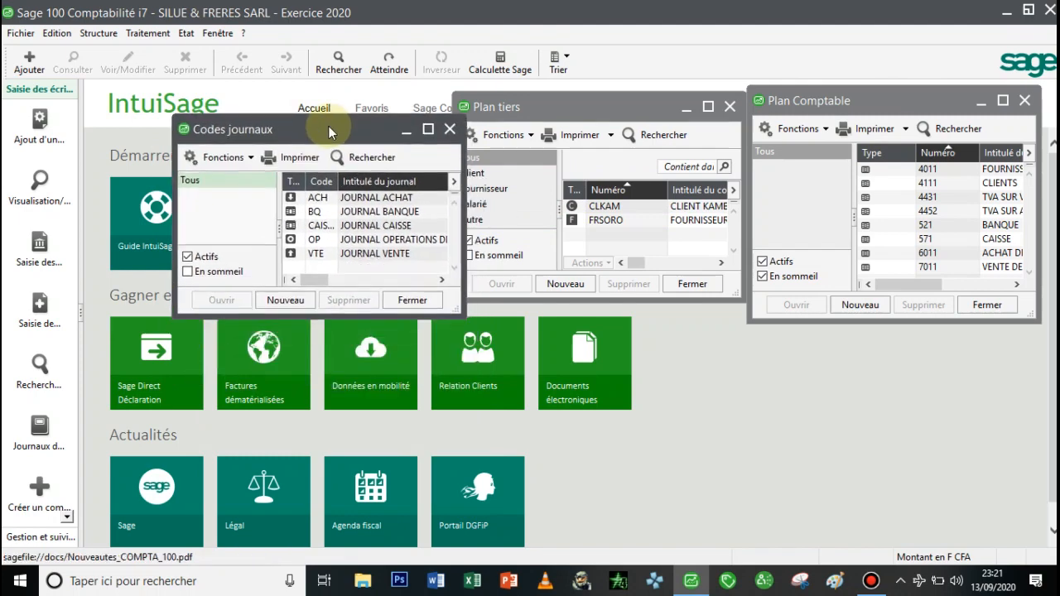
double_click(328, 126)
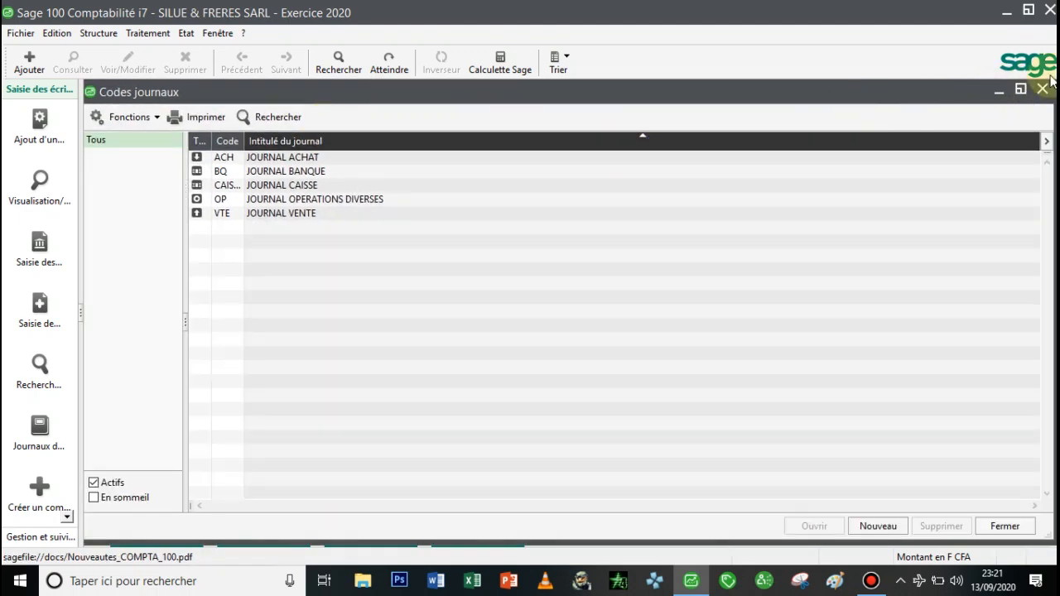
click(1022, 89)
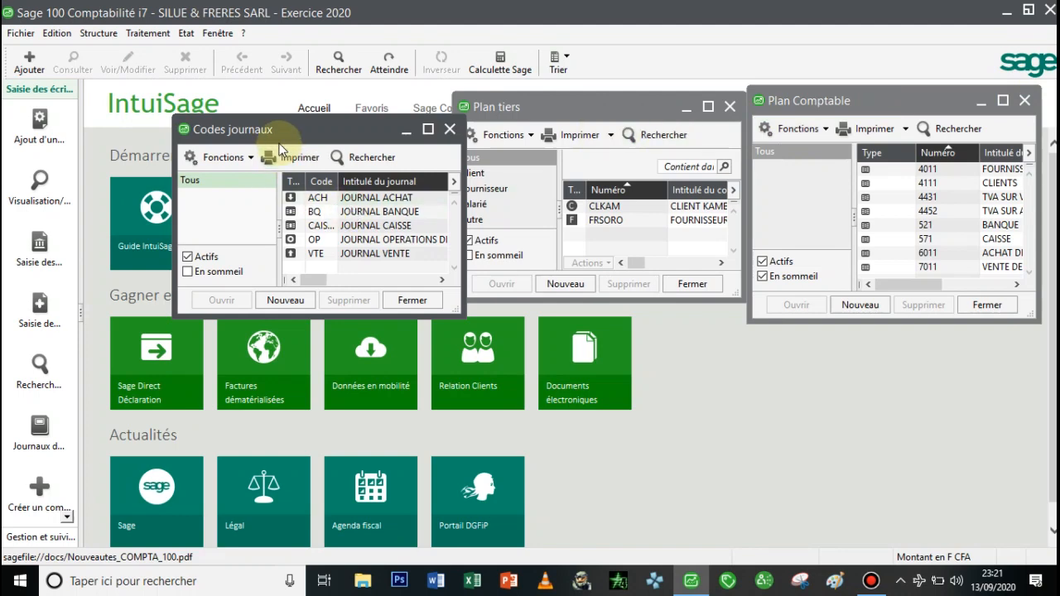
drag(293, 123, 275, 107)
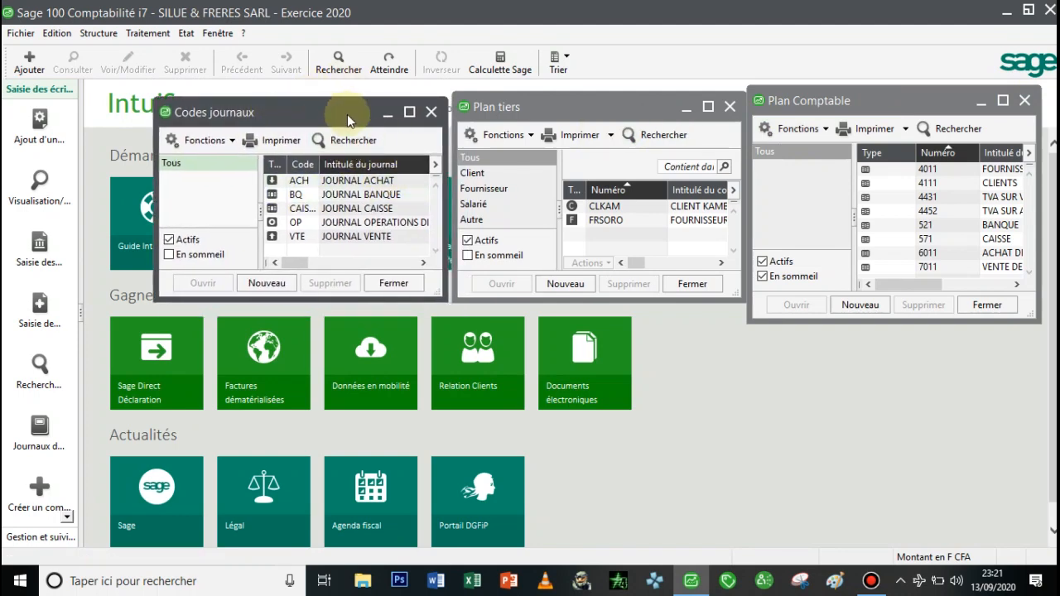
Step: Align the journal codes and third-party accounts windows at the same height and leave a gap between them
drag(344, 106, 342, 99)
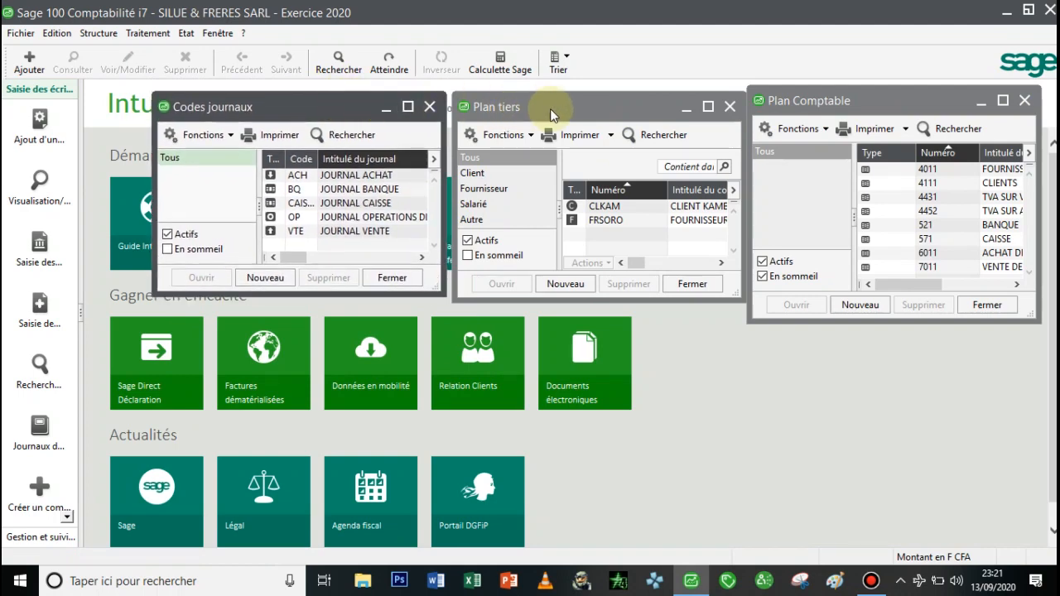
drag(566, 108, 566, 104)
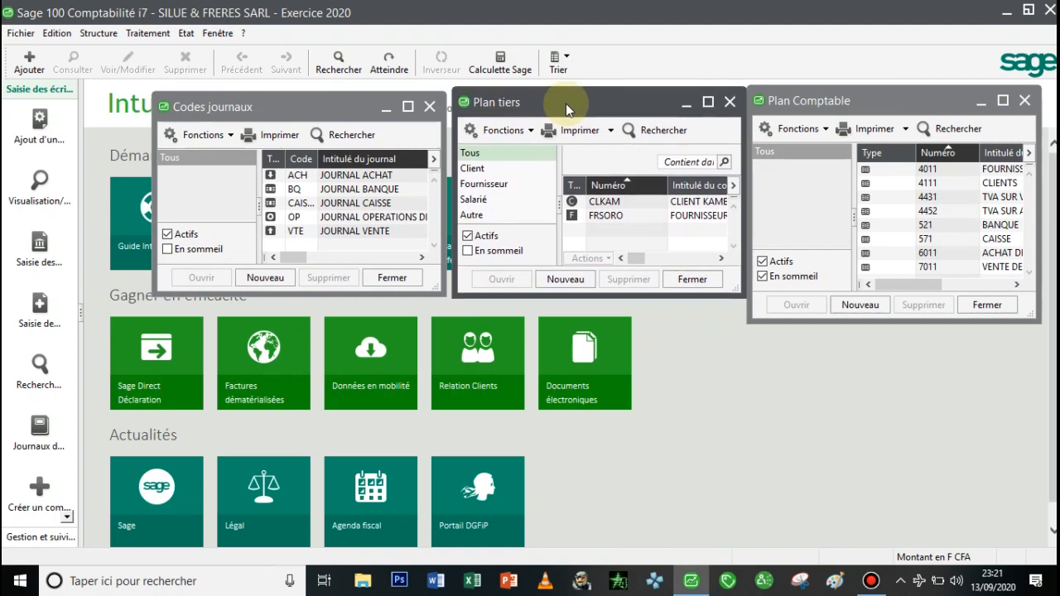
click(345, 105)
drag(342, 107, 296, 106)
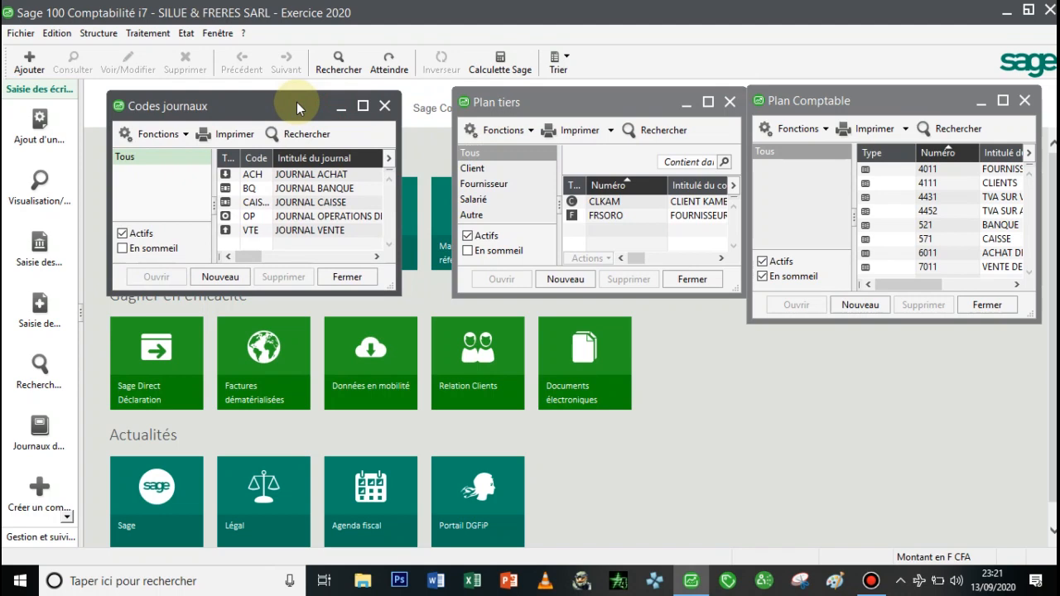
click(603, 9)
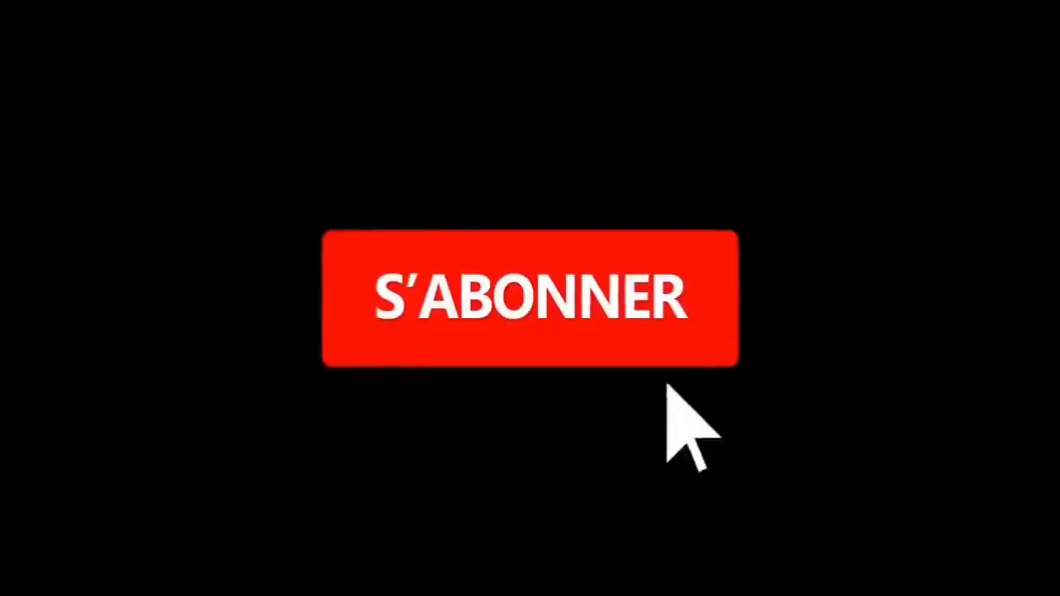